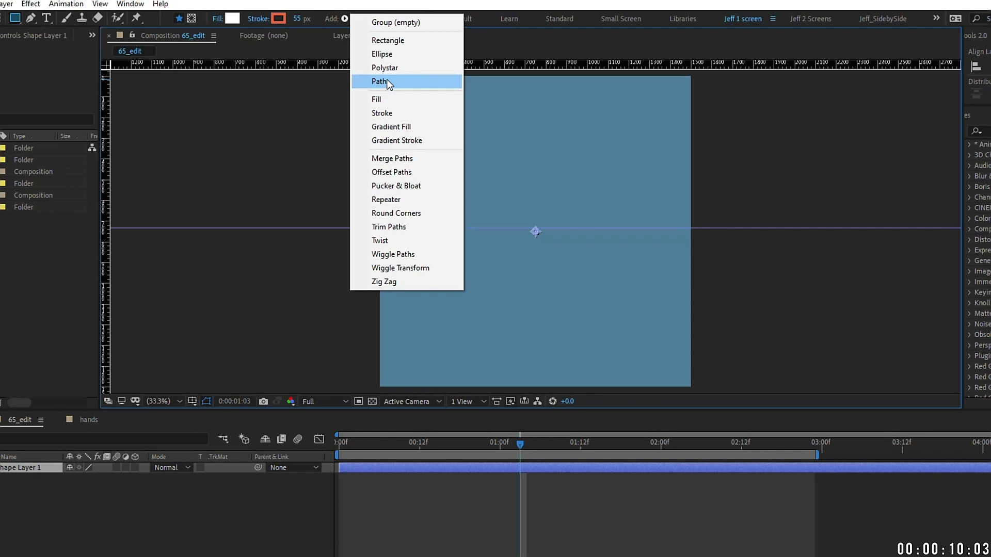
# Step: Draw a three-point horizontal path and give it an 87 px white stroke
pyautogui.click(387, 82)
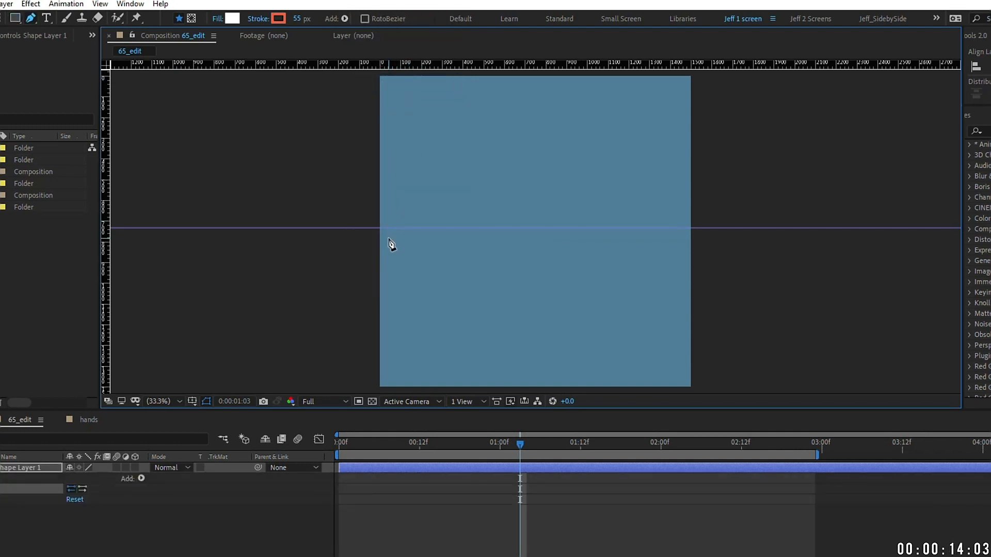
pyautogui.click(546, 228)
pyautogui.click(675, 228)
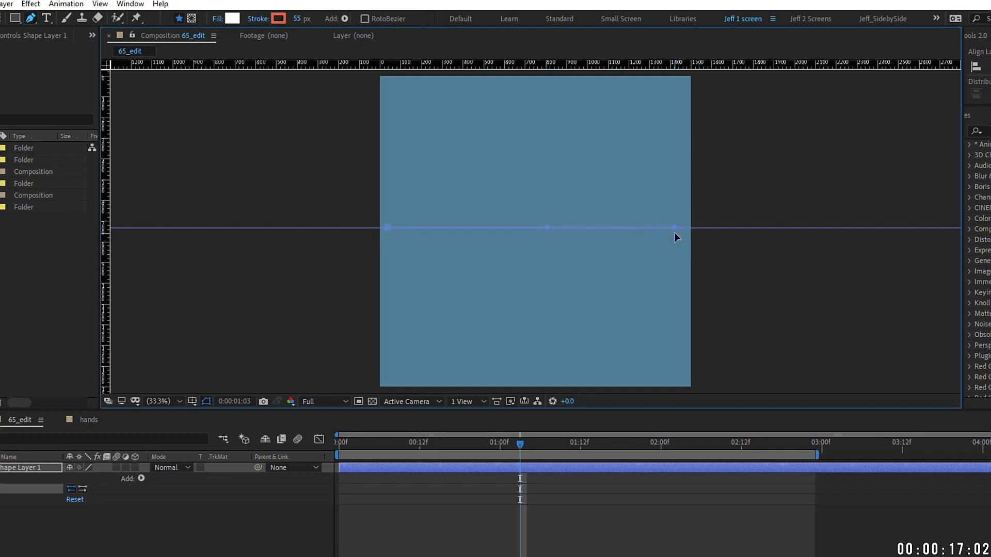
pyautogui.click(345, 19)
pyautogui.click(387, 111)
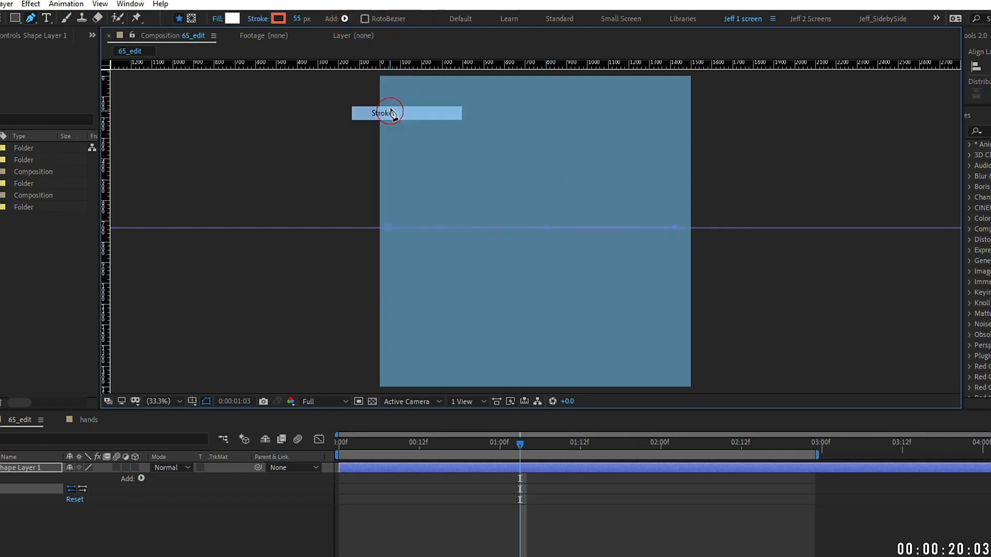
pyautogui.moveTo(296, 18)
pyautogui.mouseDown()
pyautogui.moveTo(356, 10)
pyautogui.moveTo(344, 2)
pyautogui.mouseUp()
# Step: Pull the path's end points inward and recentre its middle point between them
pyautogui.press('v')
pyautogui.moveTo(392, 227); pyautogui.dragTo(446, 227)
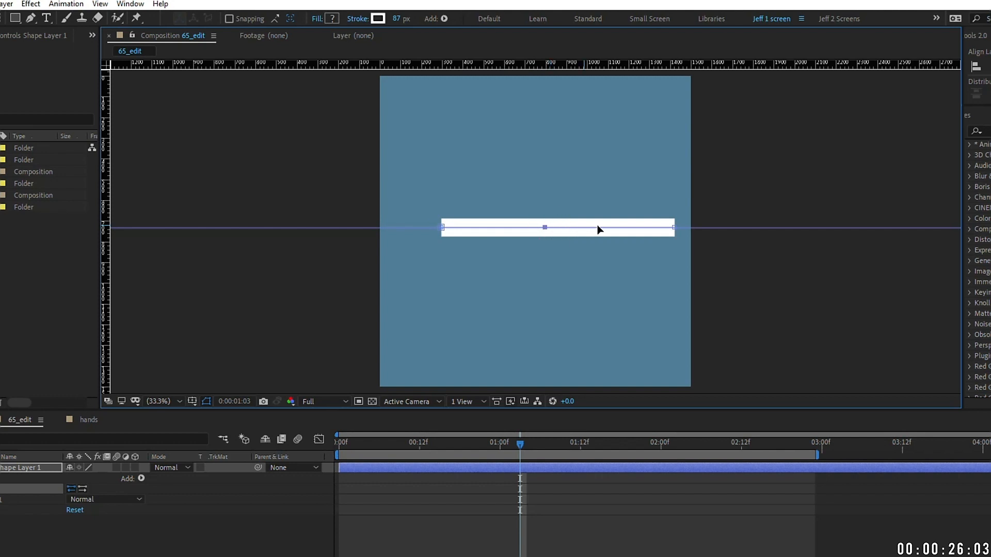
pyautogui.moveTo(674, 227); pyautogui.dragTo(636, 225)
pyautogui.moveTo(513, 227); pyautogui.dragTo(531, 228)
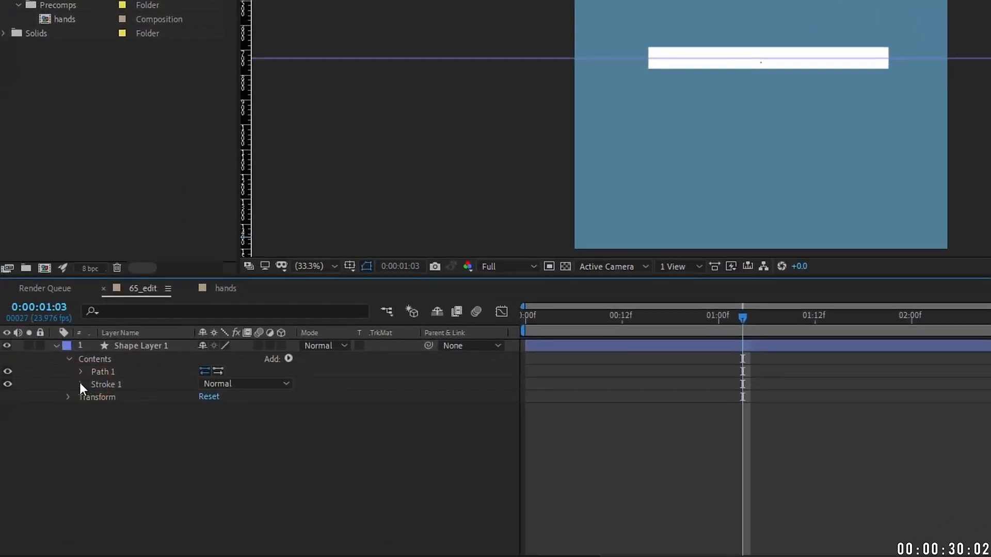
# Step: Set the stroke's Line Cap and Line Join to Round, then select Path 1
pyautogui.click(83, 385)
pyautogui.click(247, 448)
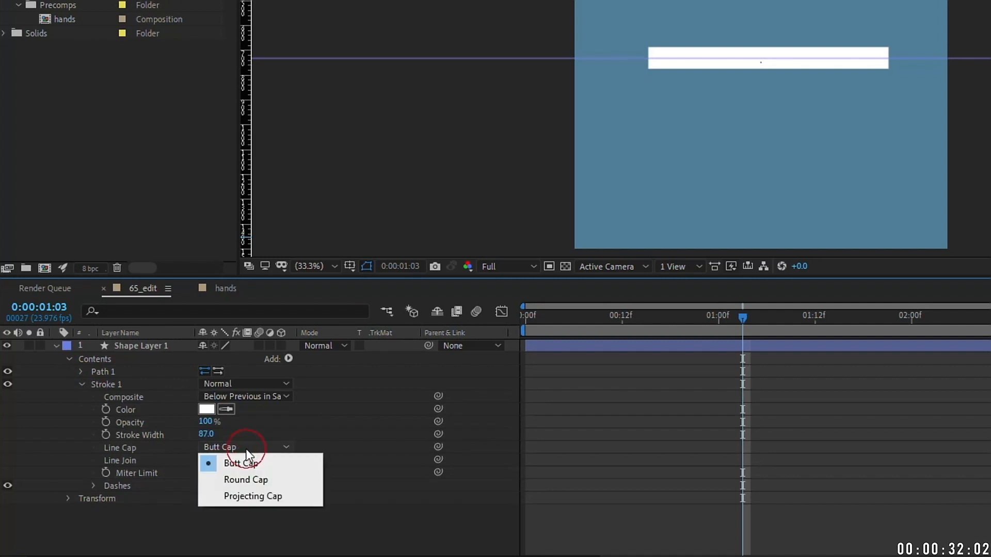
pyautogui.click(266, 484)
pyautogui.click(235, 461)
pyautogui.click(264, 487)
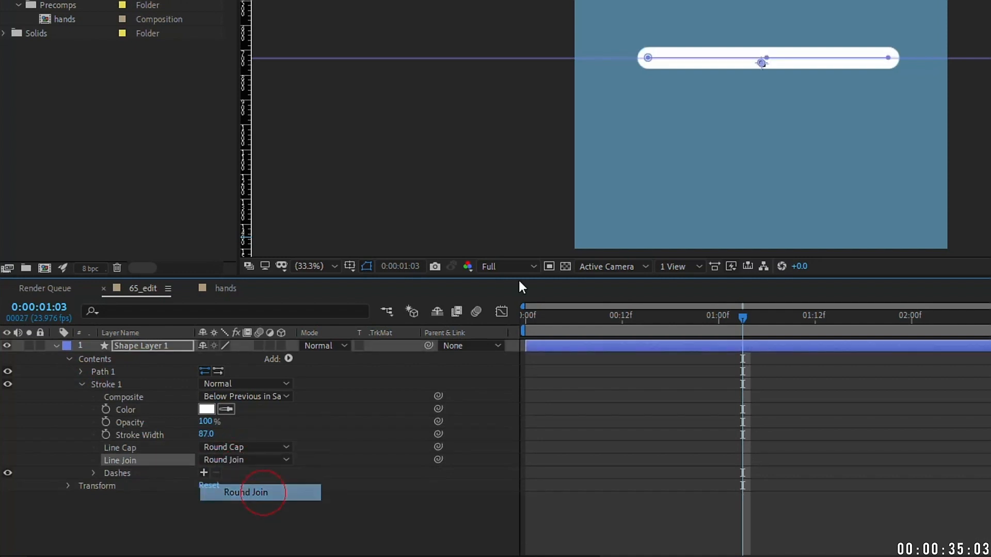
pyautogui.click(81, 384)
pyautogui.click(81, 372)
pyautogui.click(165, 414)
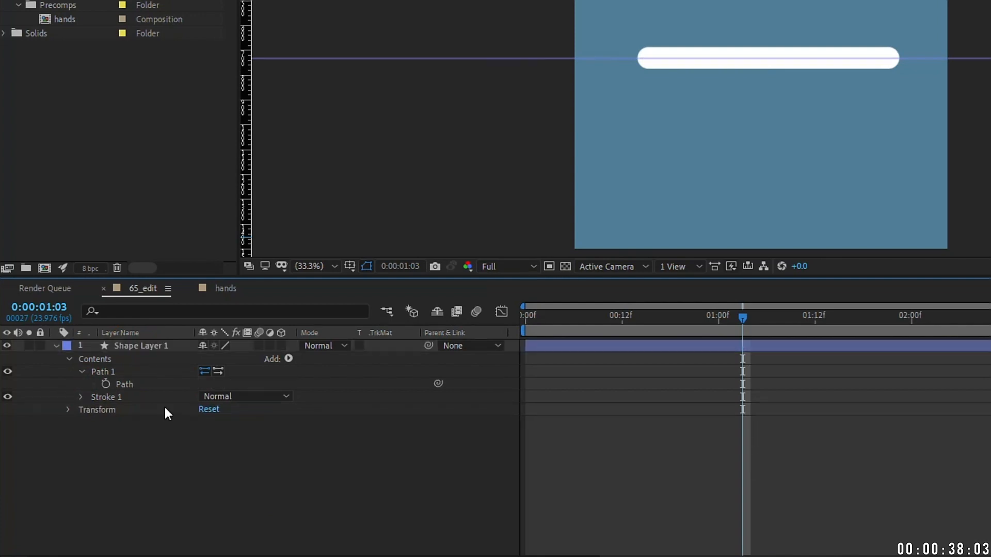
pyautogui.click(122, 386)
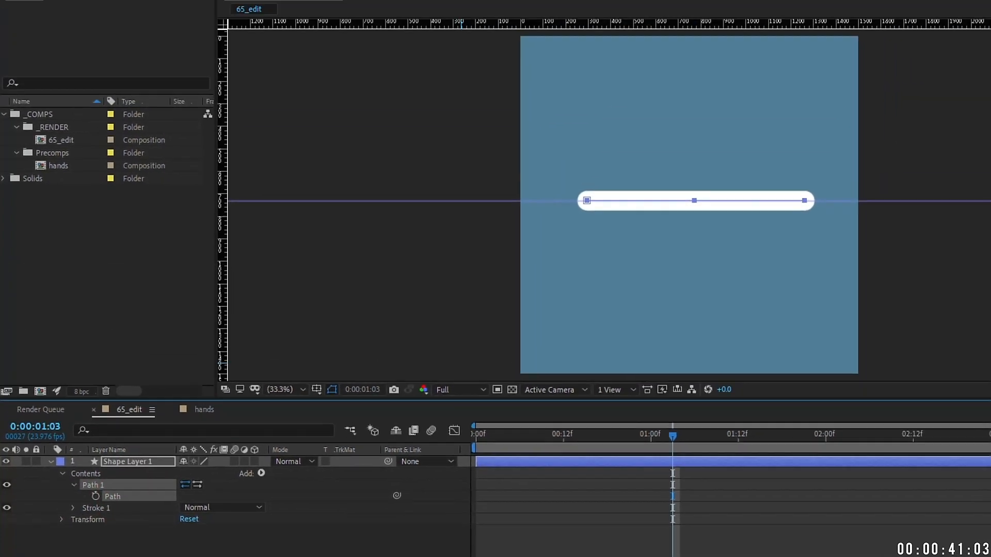
pyautogui.click(240, 19)
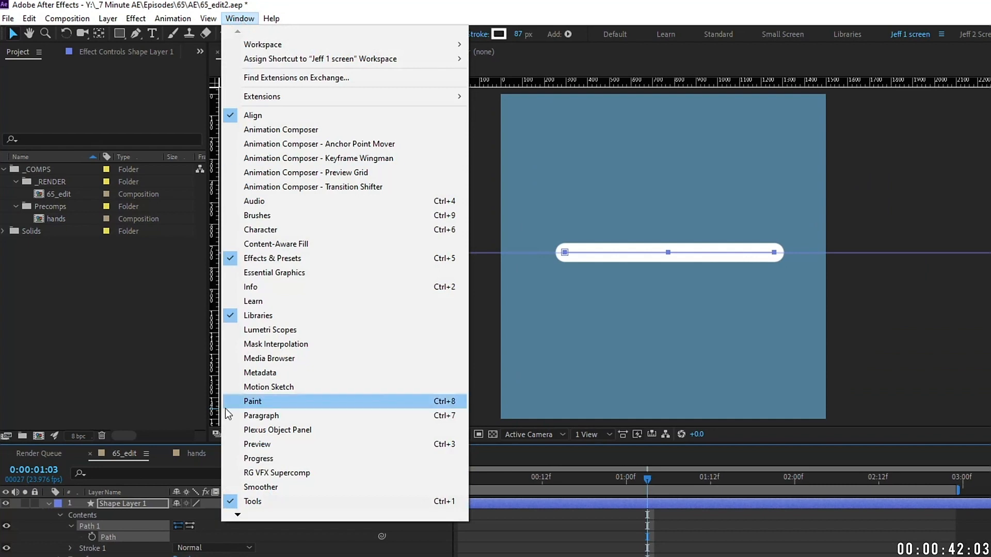
# Step: Run Points Follow Nulls from Create Nulls From Paths.jsx on the selected arm path
pyautogui.moveTo(240, 515)
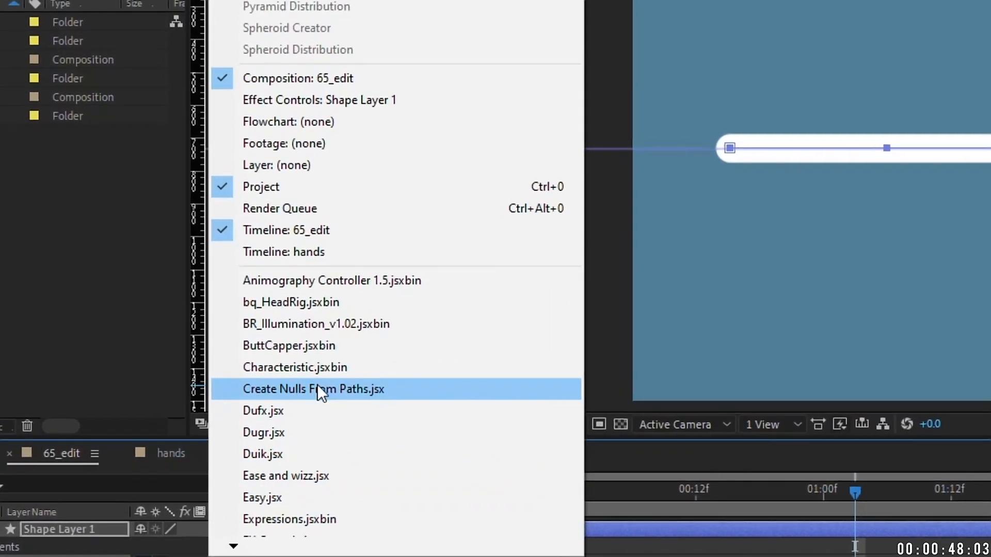
pyautogui.click(346, 391)
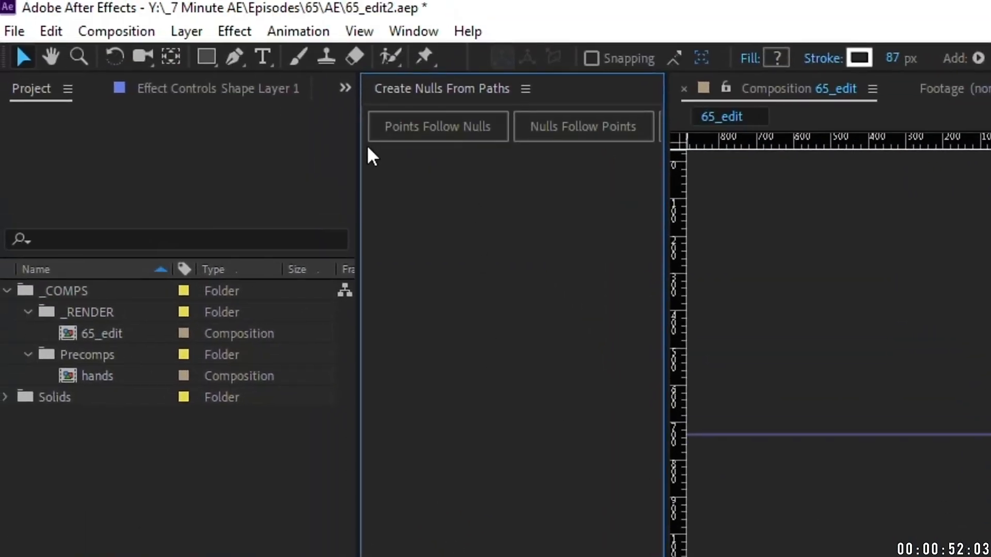
pyautogui.moveTo(357, 148)
pyautogui.mouseDown()
pyautogui.moveTo(221, 164)
pyautogui.moveTo(205, 155)
pyautogui.mouseUp()
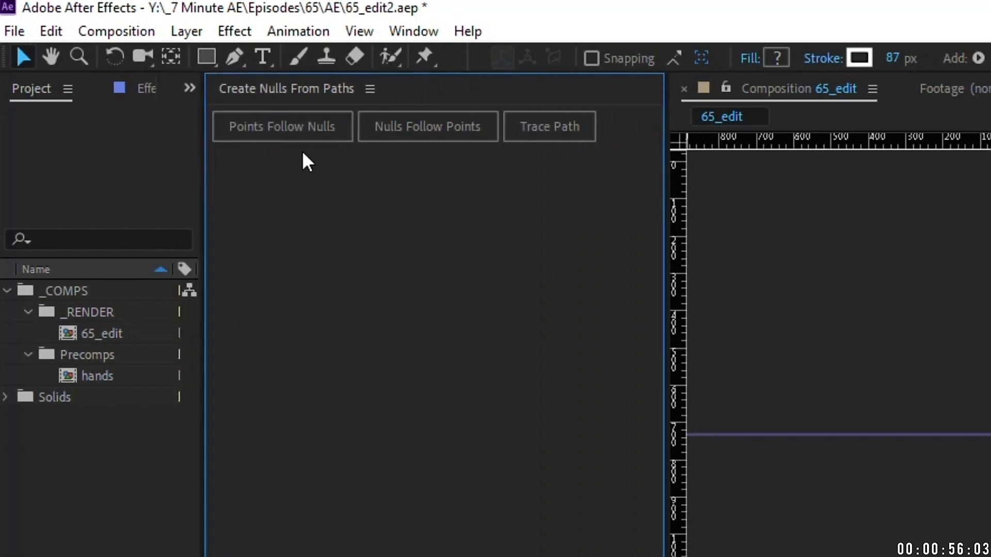
pyautogui.click(285, 132)
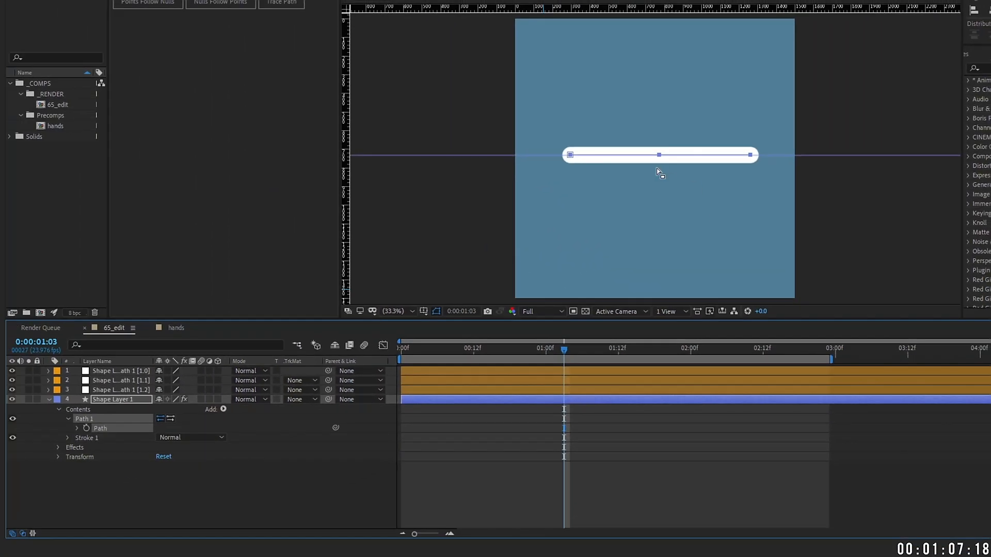
# Step: Drag the middle null's Position downward to test how the arm bends
pyautogui.press('/')
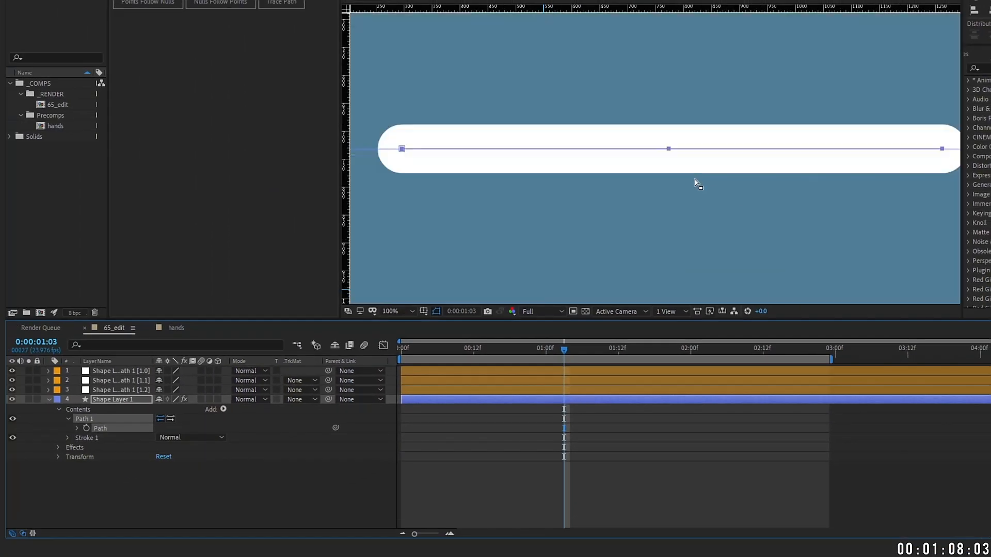
pyautogui.click(124, 389)
pyautogui.keyDown('shift'); pyautogui.click(118, 372); pyautogui.keyUp('shift')
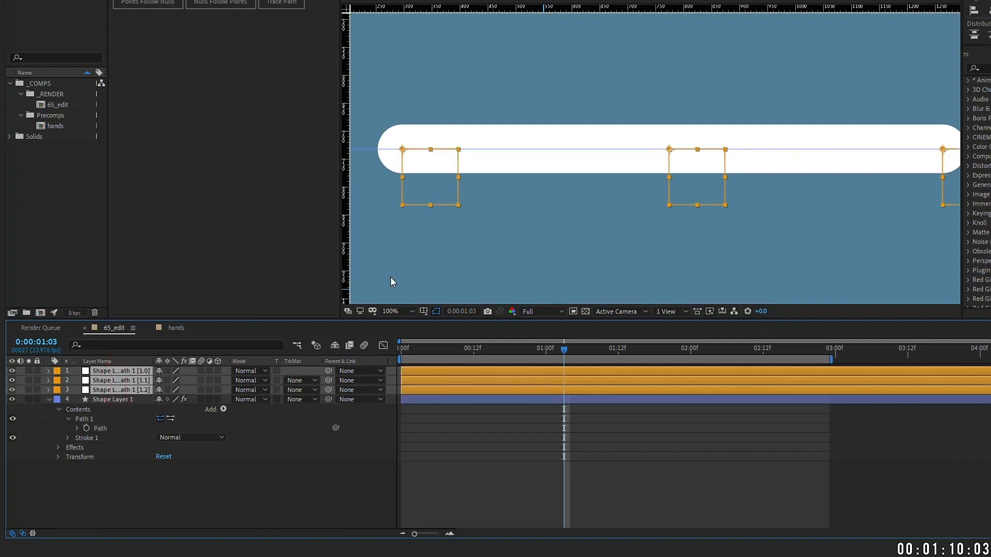
pyautogui.moveTo(699, 204)
pyautogui.mouseDown()
pyautogui.moveTo(666, 203)
pyautogui.moveTo(685, 202)
pyautogui.mouseUp()
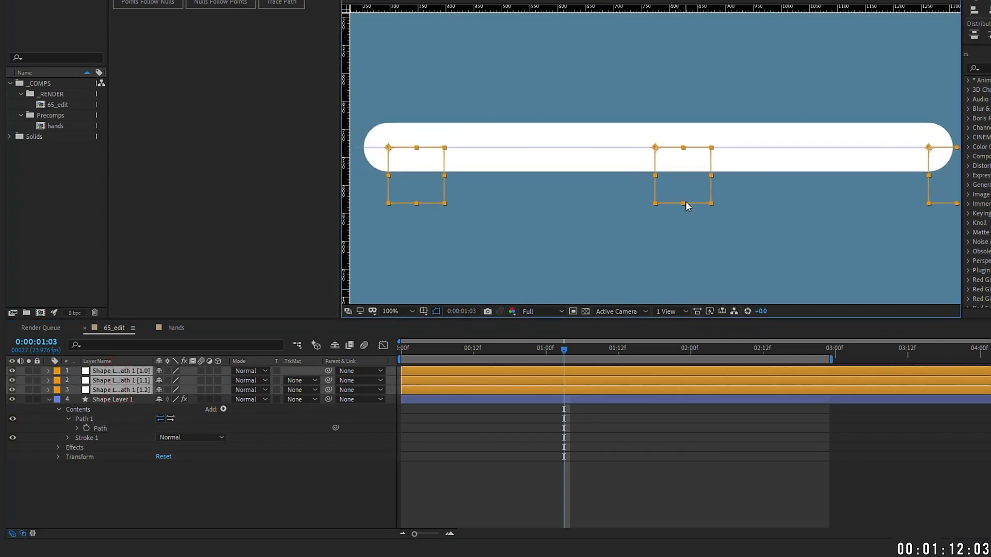
pyautogui.press(',')
pyautogui.click(121, 381)
pyautogui.press('p')
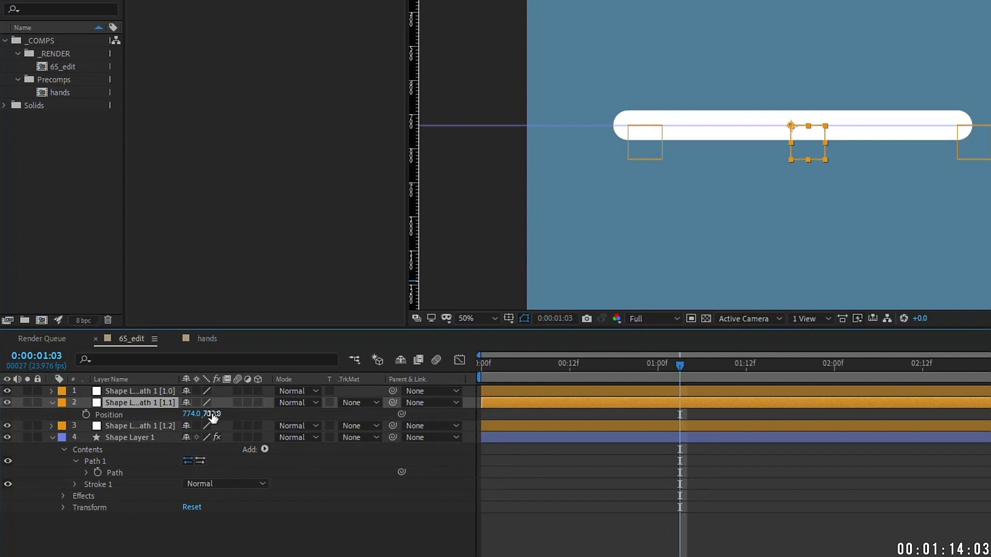
pyautogui.click(187, 388)
pyautogui.moveTo(229, 412); pyautogui.dragTo(495, 251)
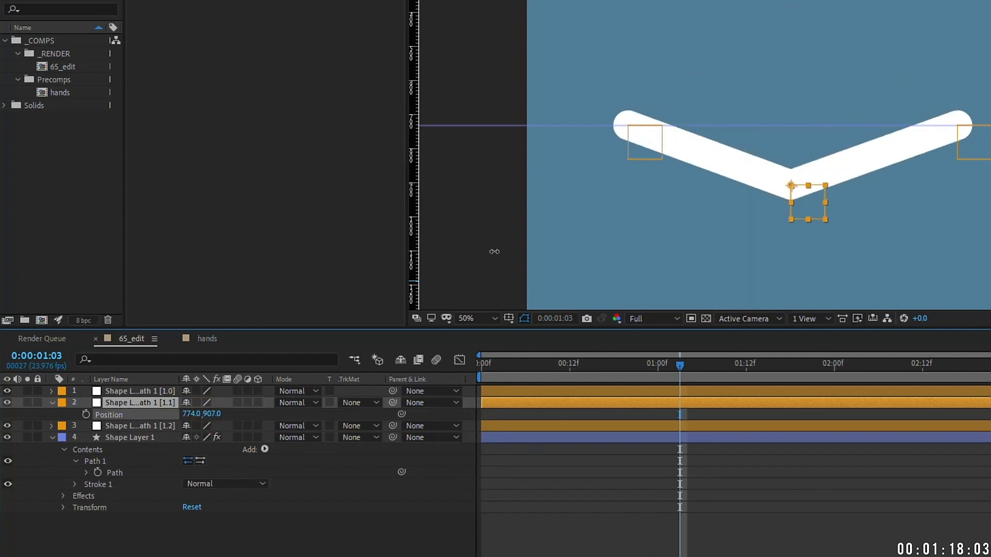
pyautogui.moveTo(495, 251)
pyautogui.mouseDown()
pyautogui.moveTo(323, 232)
pyautogui.moveTo(492, 251)
pyautogui.mouseUp()
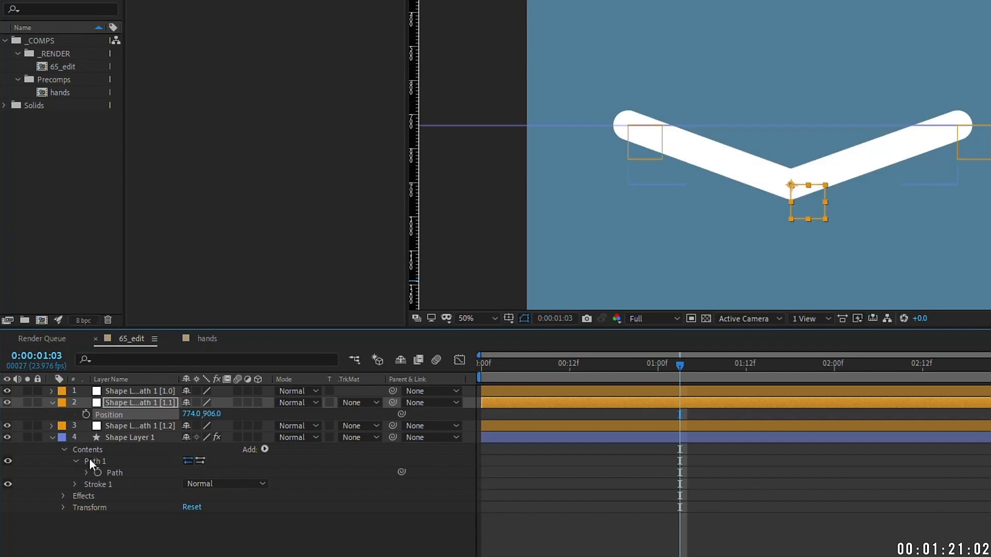
# Step: Convert the arm path to RotoBezier so it curves smoothly through the middle null
pyautogui.click(117, 472)
pyautogui.rightClick(790, 184)
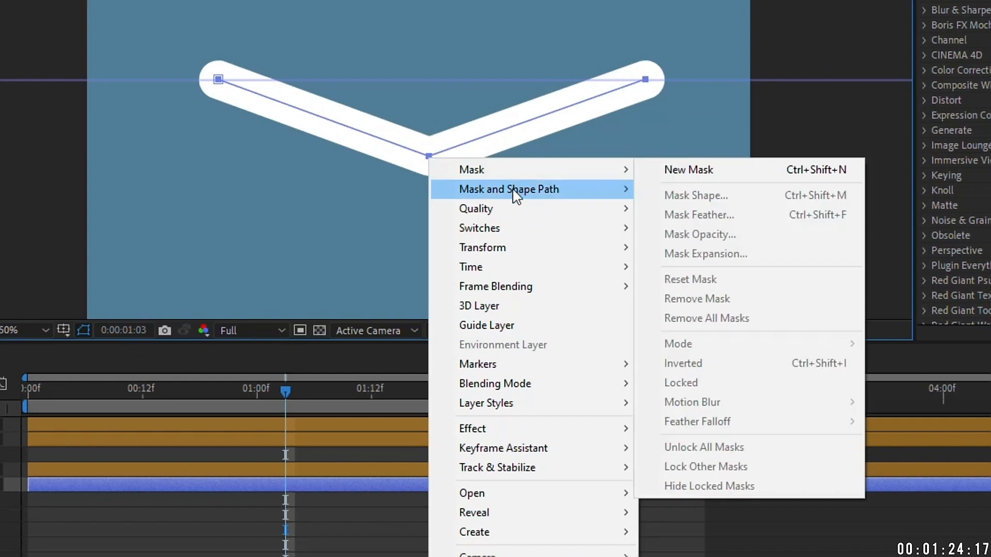
pyautogui.moveTo(571, 193)
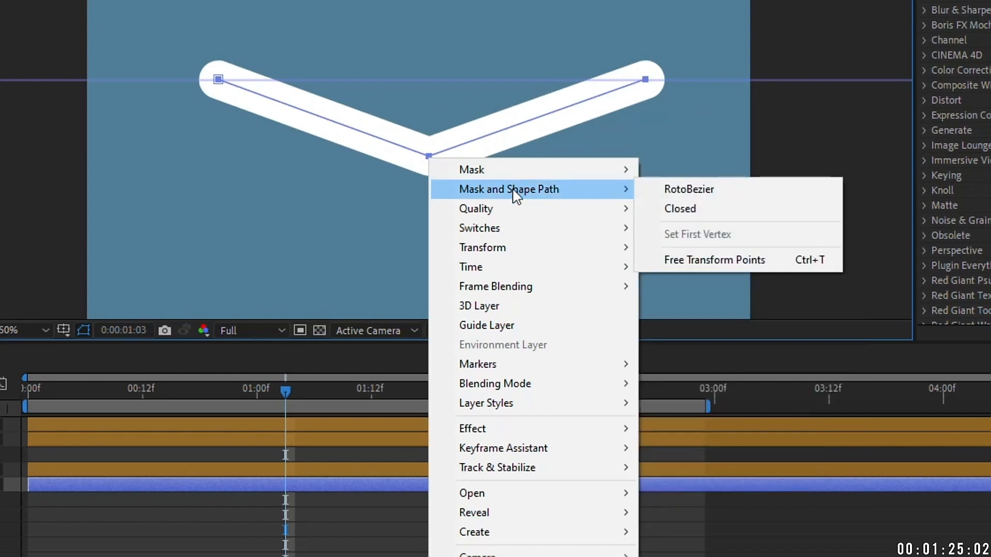
pyautogui.click(711, 191)
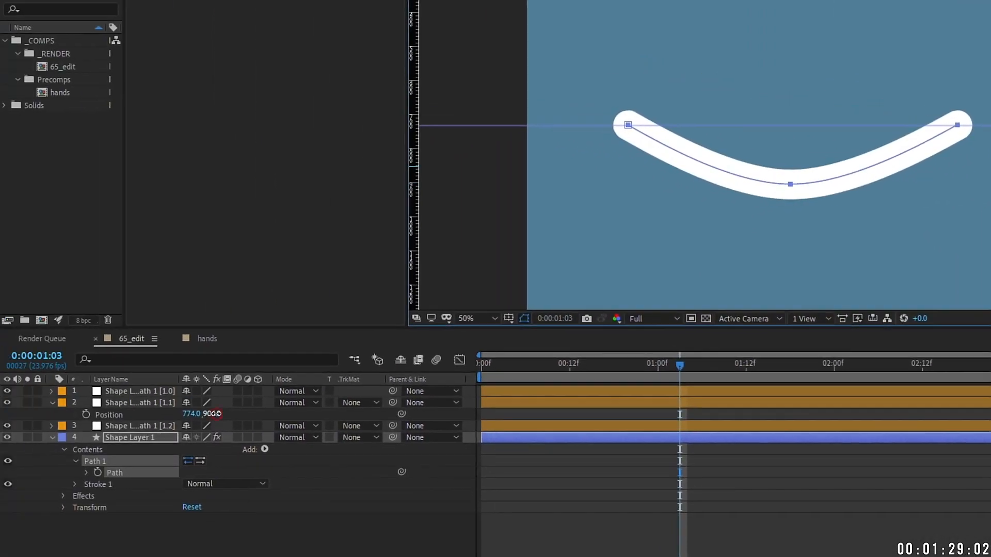
pyautogui.click(110, 402)
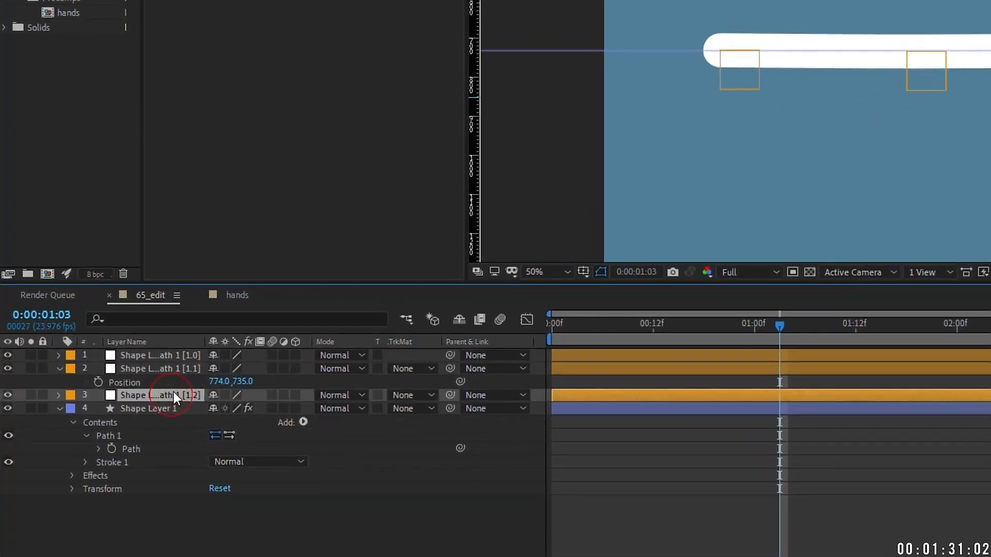
# Step: Rename the bottom, middle and top nulls to shoulder null, elbow null and wrist null
pyautogui.click(147, 426)
pyautogui.press('Return')
pyautogui.write('shoulder')
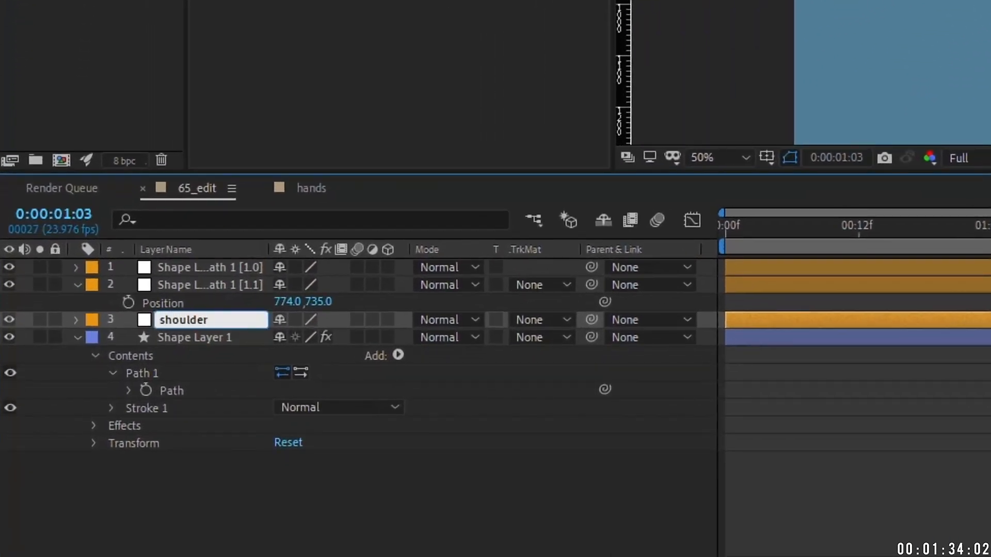
pyautogui.write(' null')
pyautogui.click(222, 285)
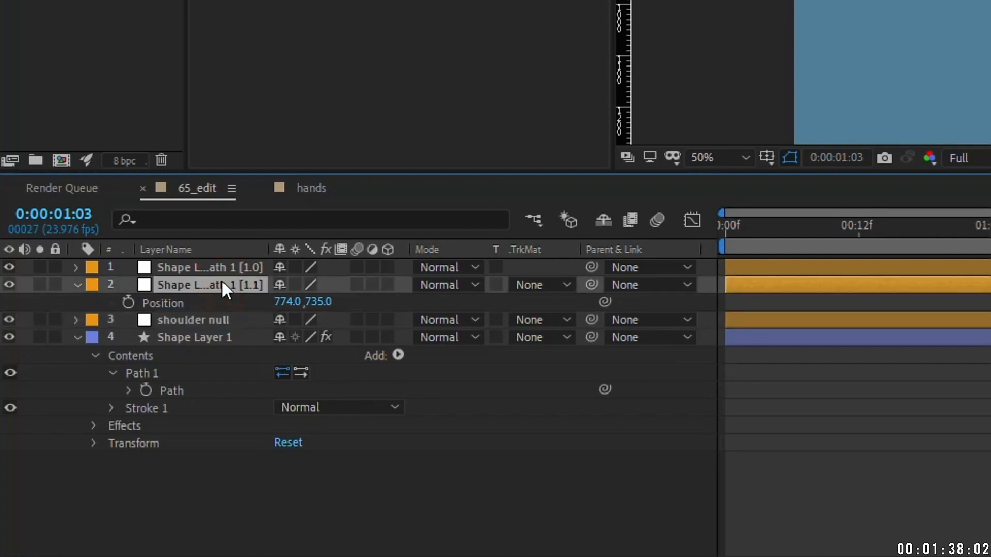
pyautogui.press('Return')
pyautogui.write('elbow null')
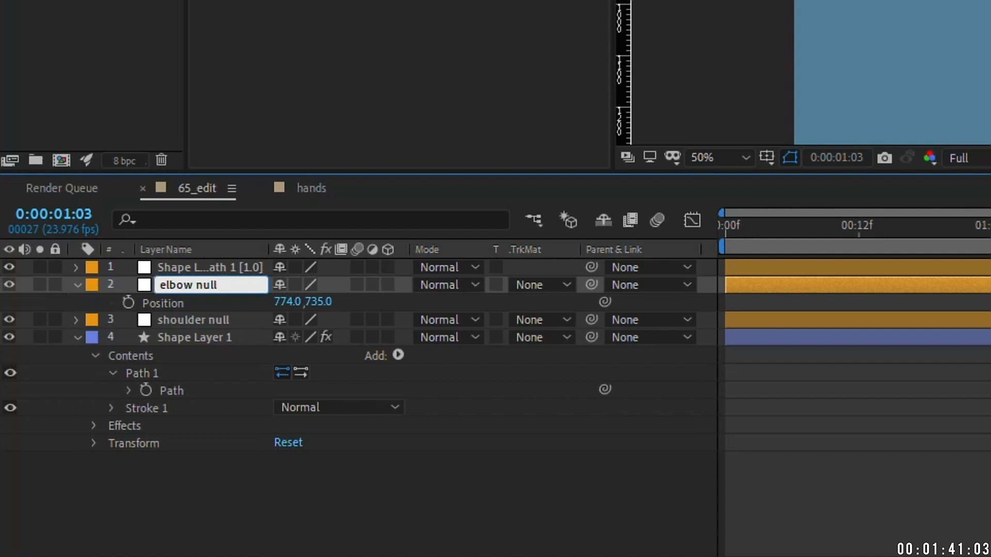
pyautogui.click(217, 267)
pyautogui.press('Return')
pyautogui.write('wrist null')
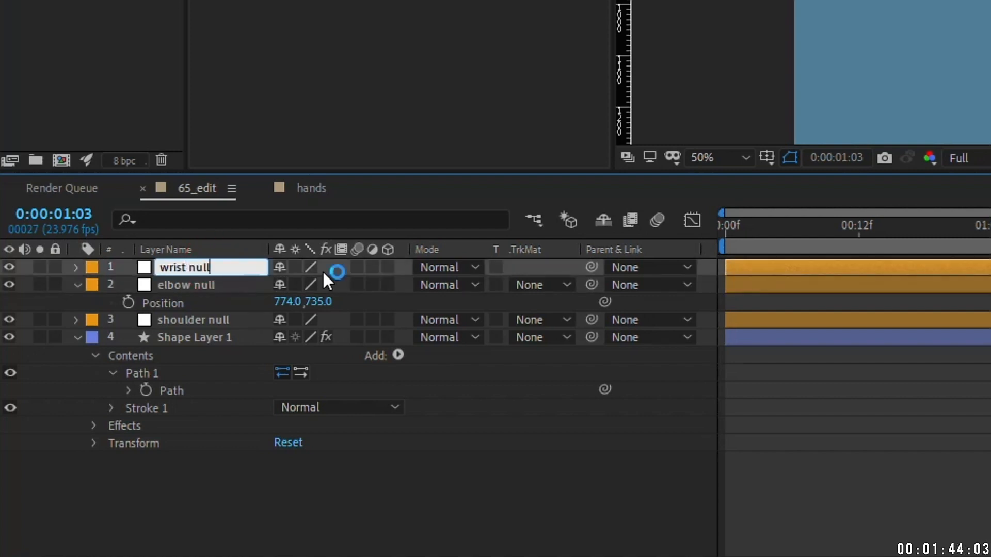
pyautogui.click(77, 285)
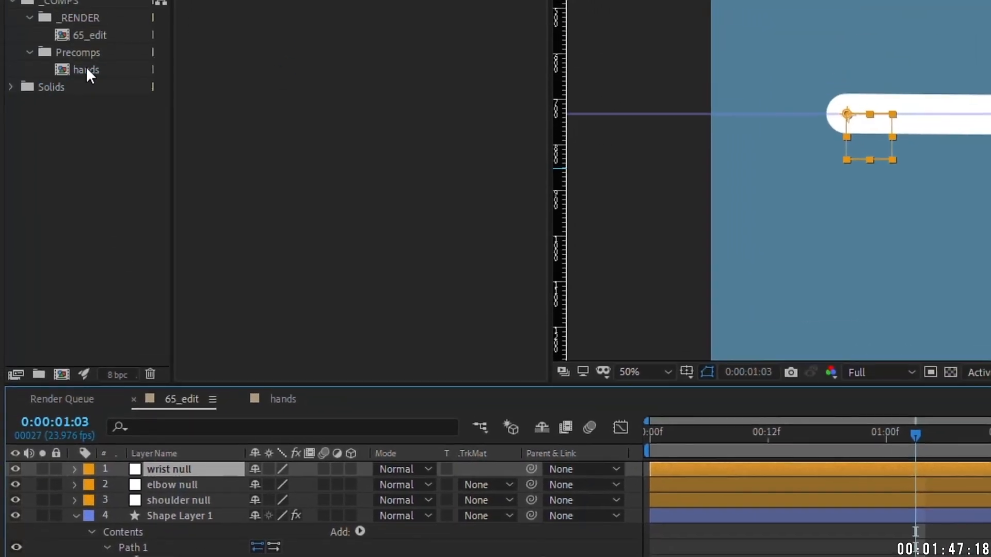
pyautogui.click(86, 69)
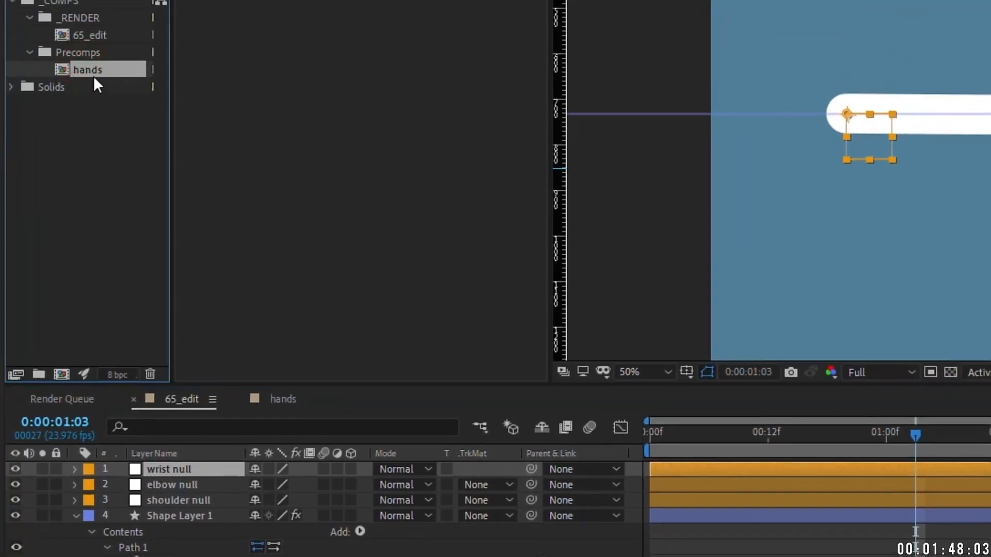
pyautogui.moveTo(85, 71); pyautogui.dragTo(197, 474)
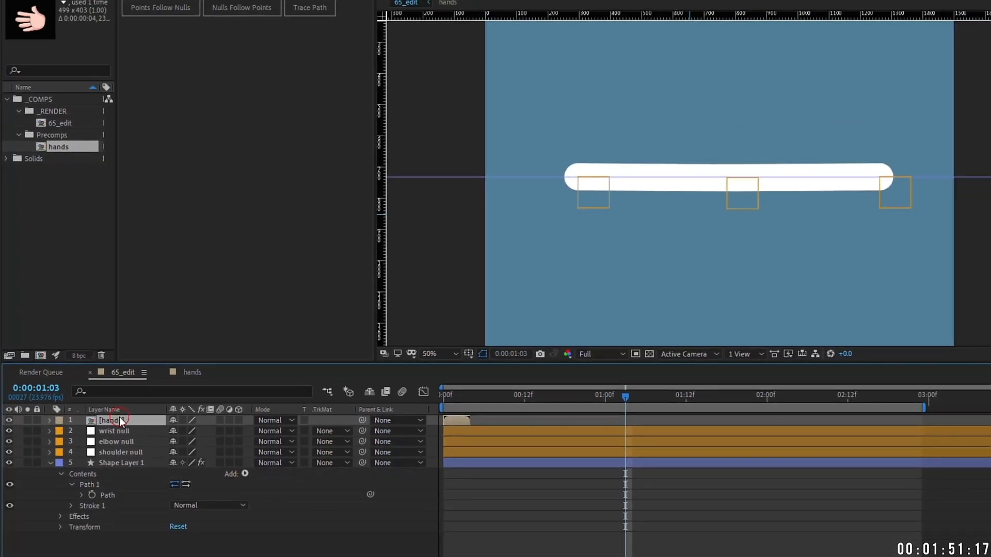
pyautogui.doubleClick(682, 471)
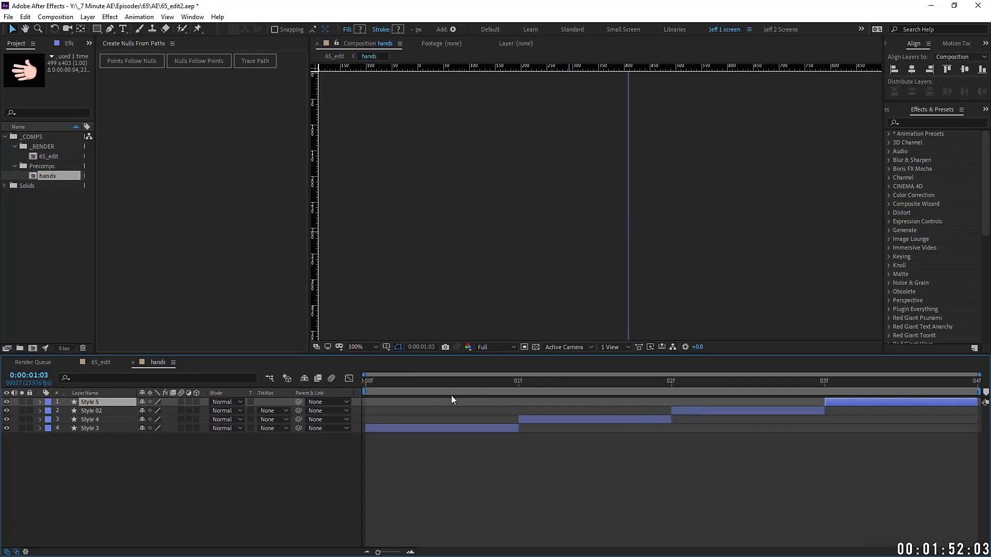
pyautogui.moveTo(378, 380); pyautogui.dragTo(500, 374)
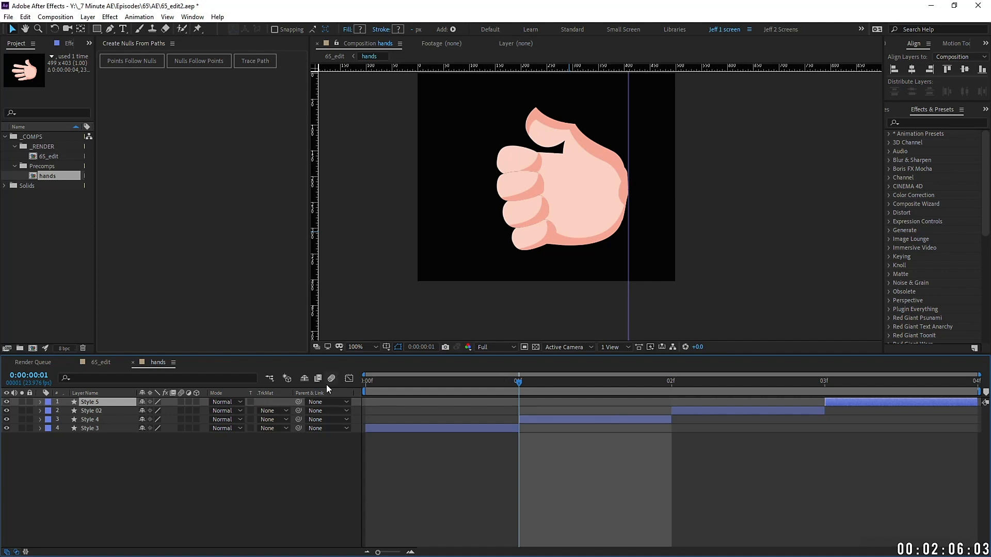
pyautogui.press('Tab')
# Step: Enable Time Remapping on [hands], extend it to the comp end, and make its keyframe a hold
pyautogui.click(214, 377)
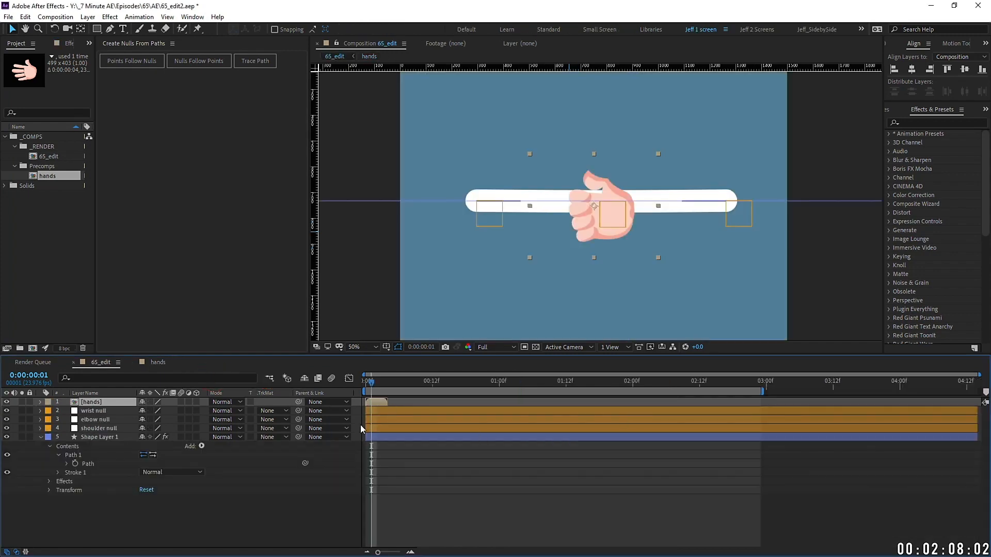
pyautogui.rightClick(372, 402)
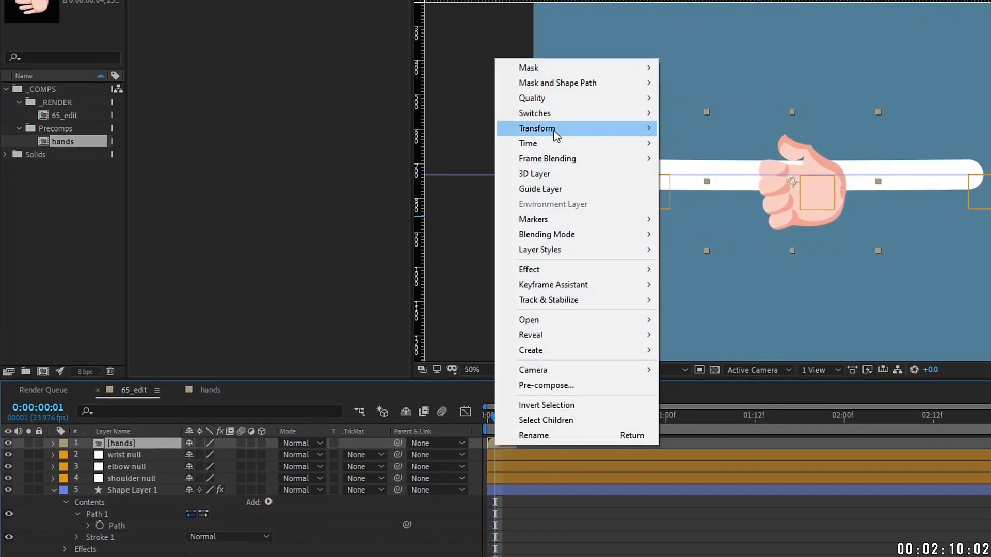
pyautogui.moveTo(553, 144)
pyautogui.click(750, 144)
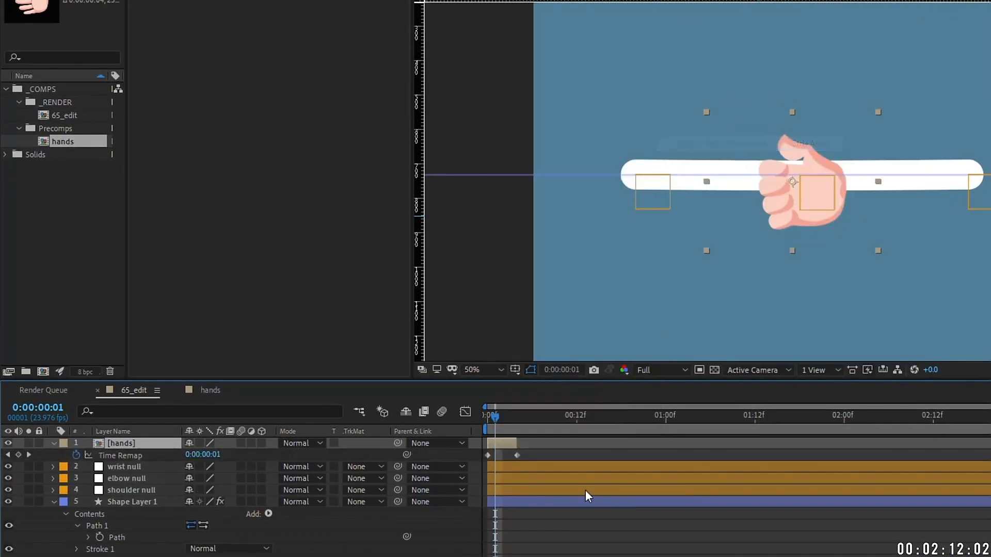
pyautogui.moveTo(638, 443); pyautogui.dragTo(986, 443)
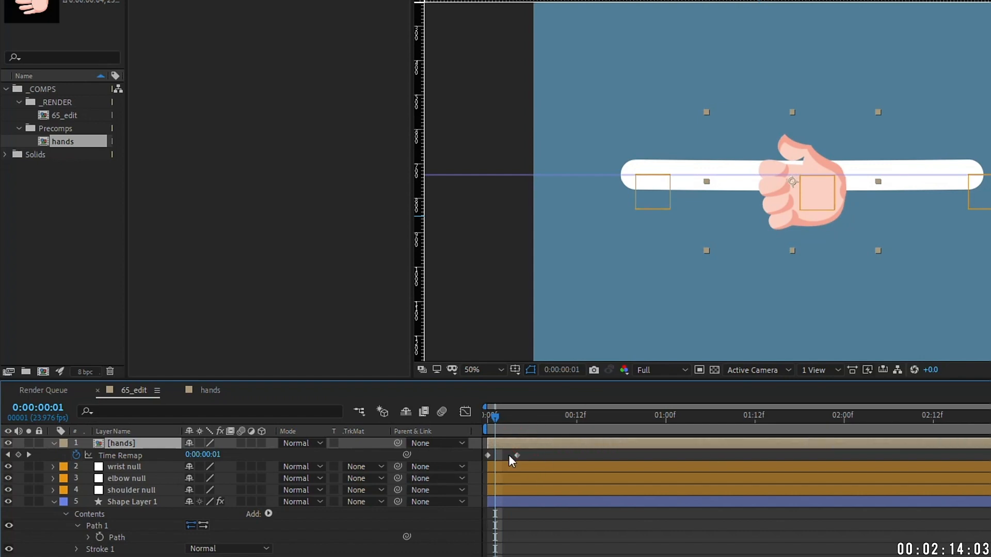
pyautogui.moveTo(514, 455); pyautogui.dragTo(490, 456)
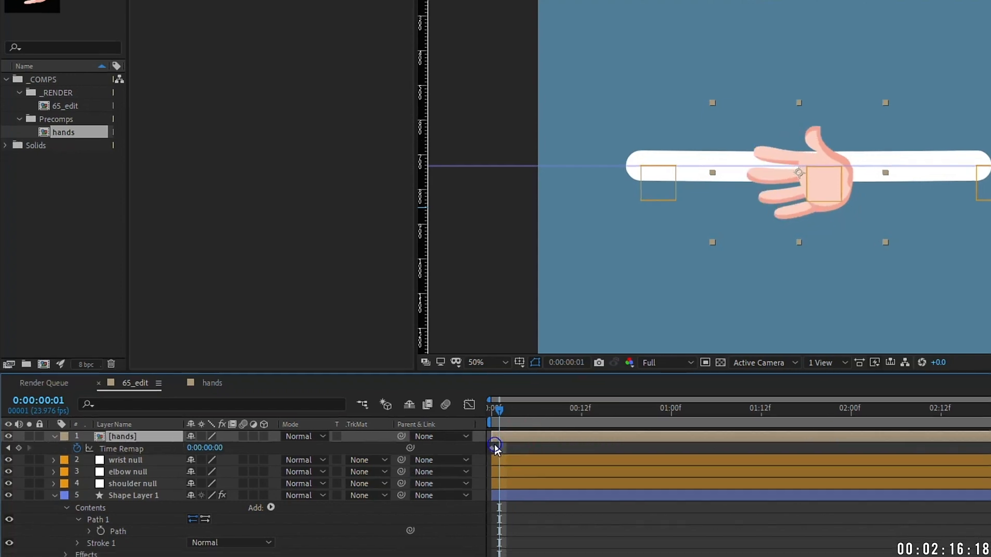
pyautogui.rightClick(495, 448)
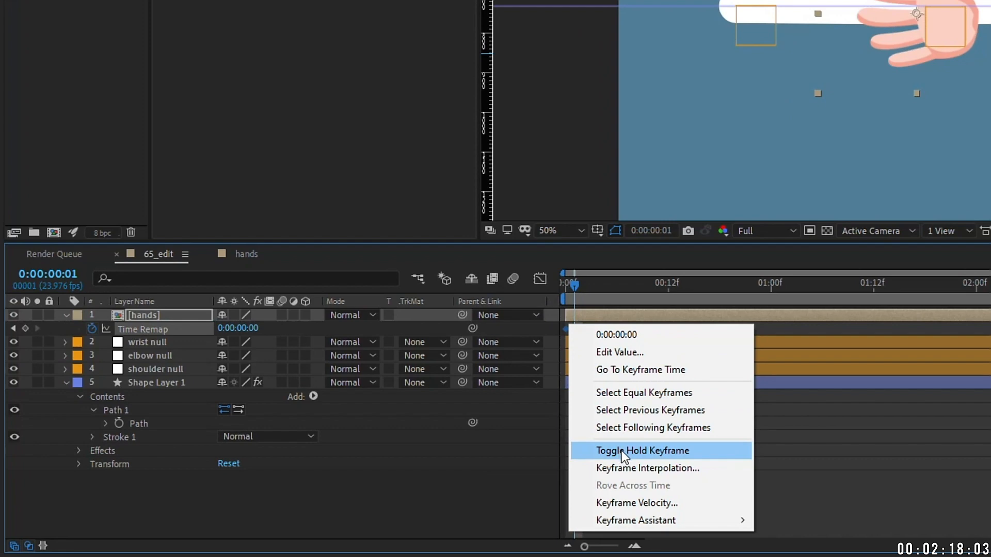
pyautogui.click(622, 451)
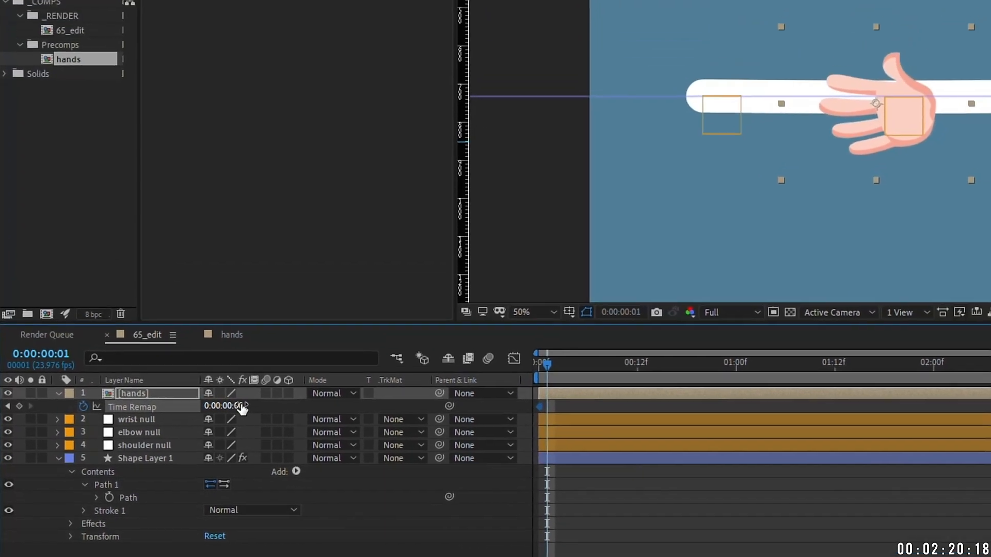
# Step: Set Time Remap to 2 for the pointing pose and drag the hand to the arm's left end
pyautogui.click(242, 407)
pyautogui.write('1')
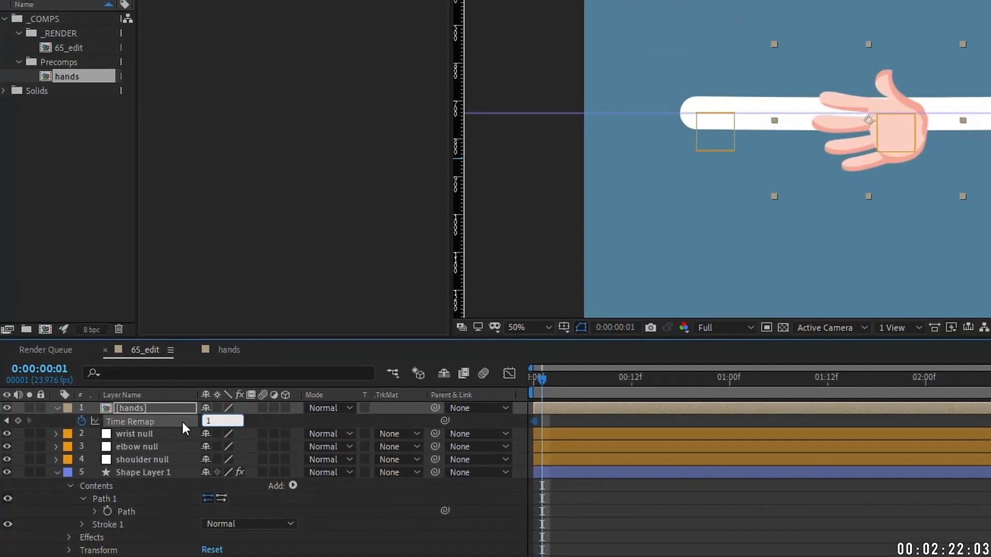
pyautogui.press('Return')
pyautogui.press('Return')
pyautogui.write('2')
pyautogui.press('Return')
pyautogui.click(221, 421)
pyautogui.write('0')
pyautogui.press('Return')
pyautogui.press('Return')
pyautogui.write('1')
pyautogui.press('Return')
pyautogui.press('Return')
pyautogui.write('2')
pyautogui.click(253, 420)
pyautogui.press('Return')
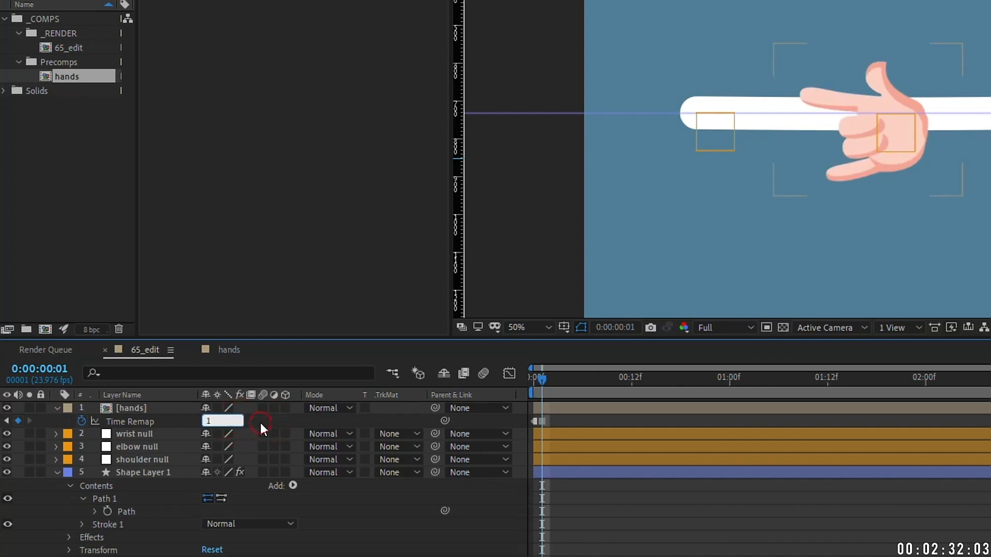
pyautogui.write('1')
pyautogui.press('Return')
pyautogui.press('Return')
pyautogui.write('2')
pyautogui.press('Return')
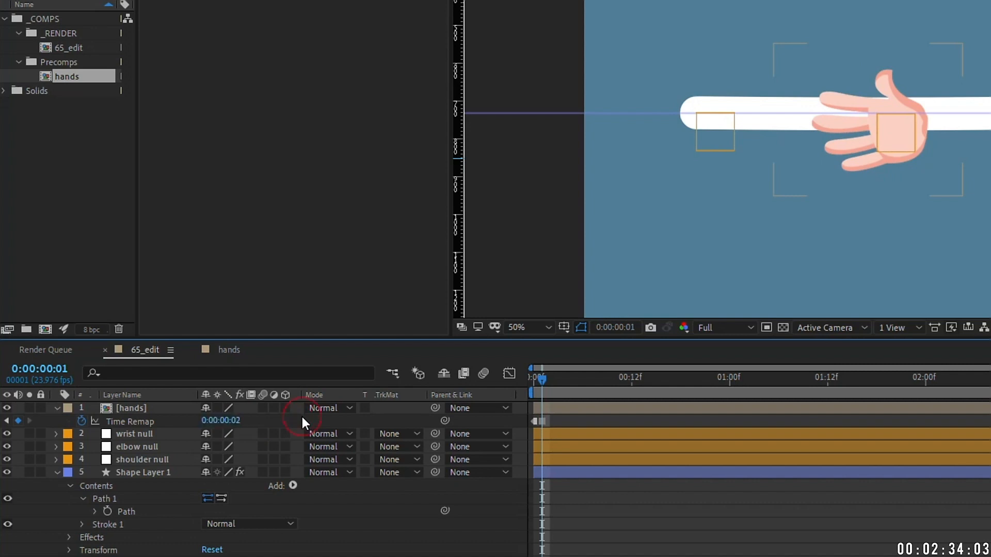
pyautogui.click(137, 411)
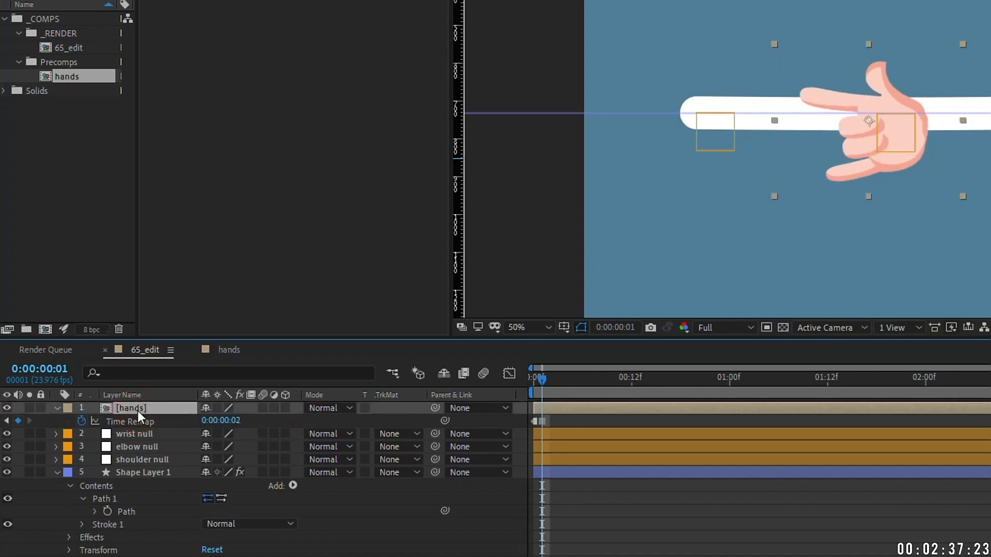
pyautogui.moveTo(903, 151); pyautogui.dragTo(694, 125)
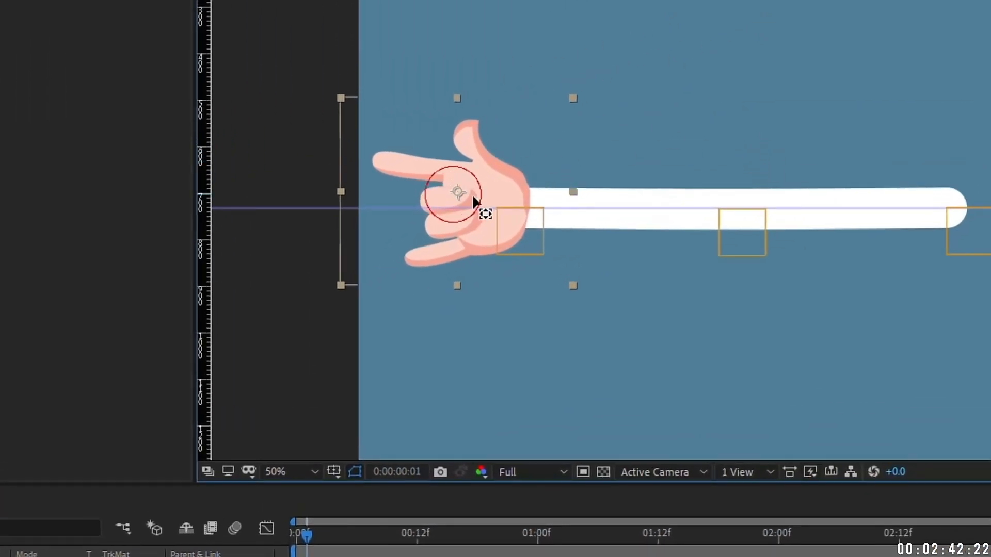
# Step: Drag the hand's anchor point onto the wrist and zoom in briefly to check it
pyautogui.moveTo(474, 198); pyautogui.dragTo(518, 212)
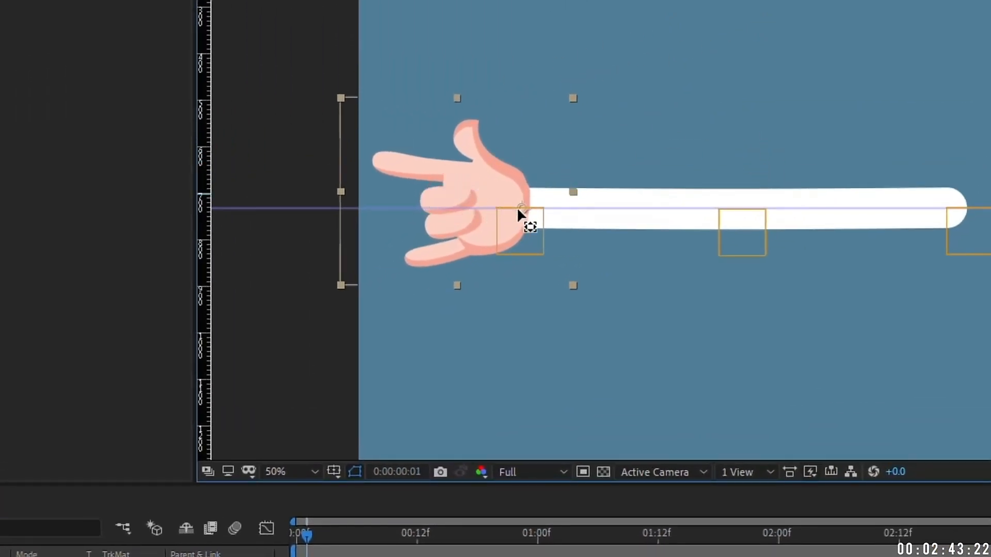
pyautogui.press('.')
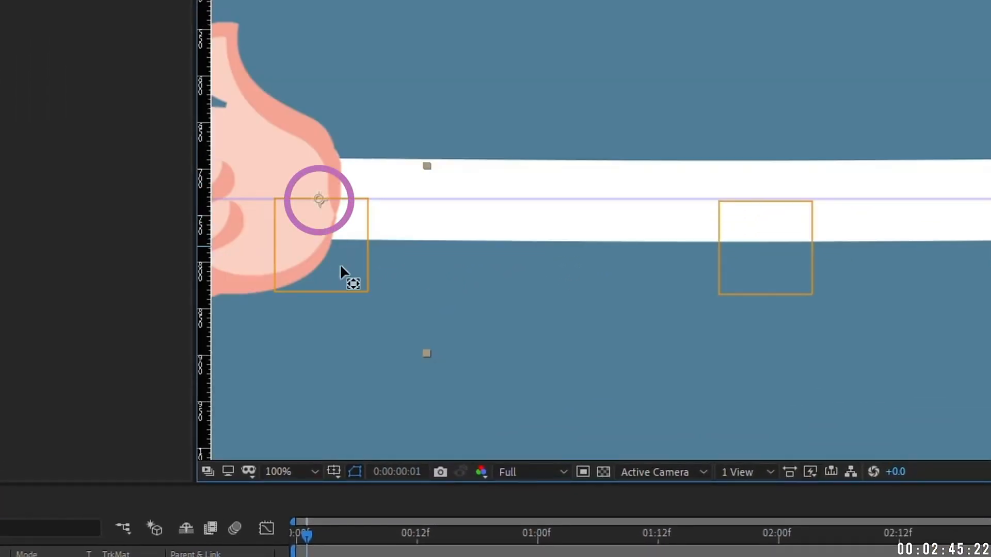
pyautogui.press(',')
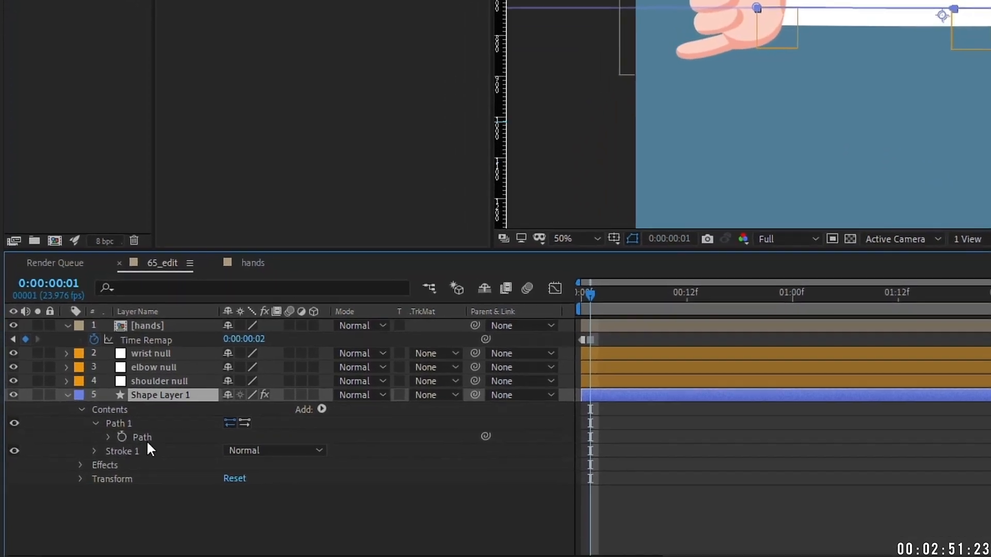
# Step: Create a Trace Path null from the arm path and preview it travelling along the arm
pyautogui.click(147, 439)
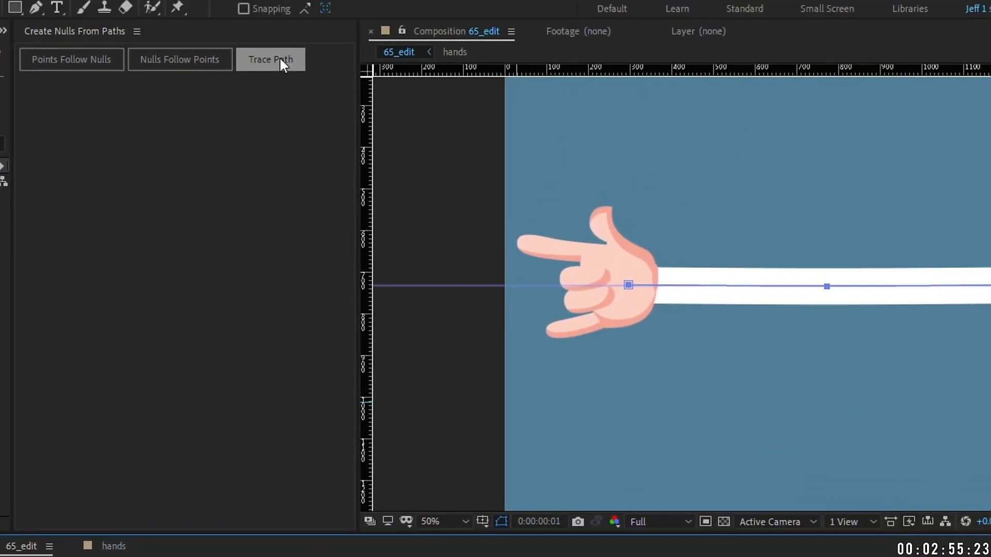
pyautogui.click(280, 56)
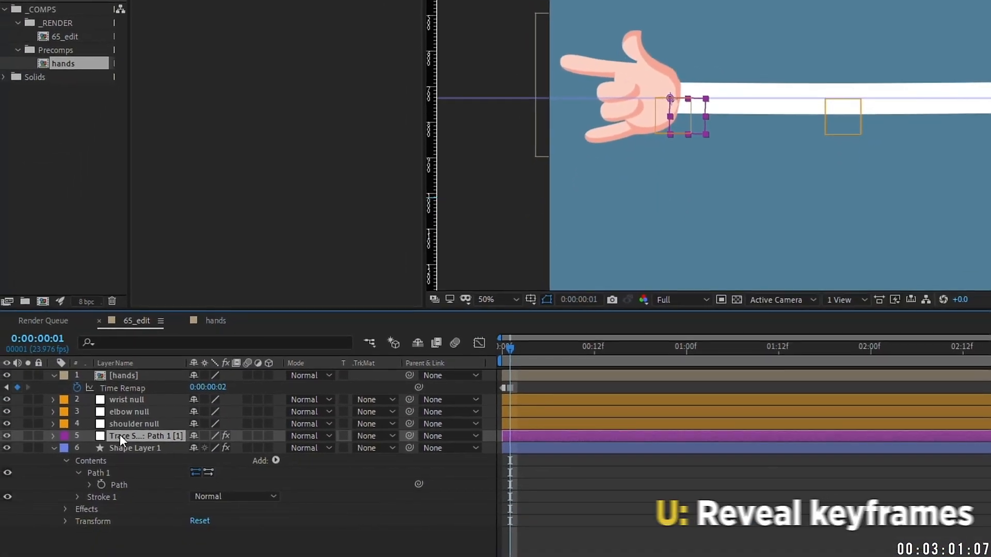
pyautogui.press('u')
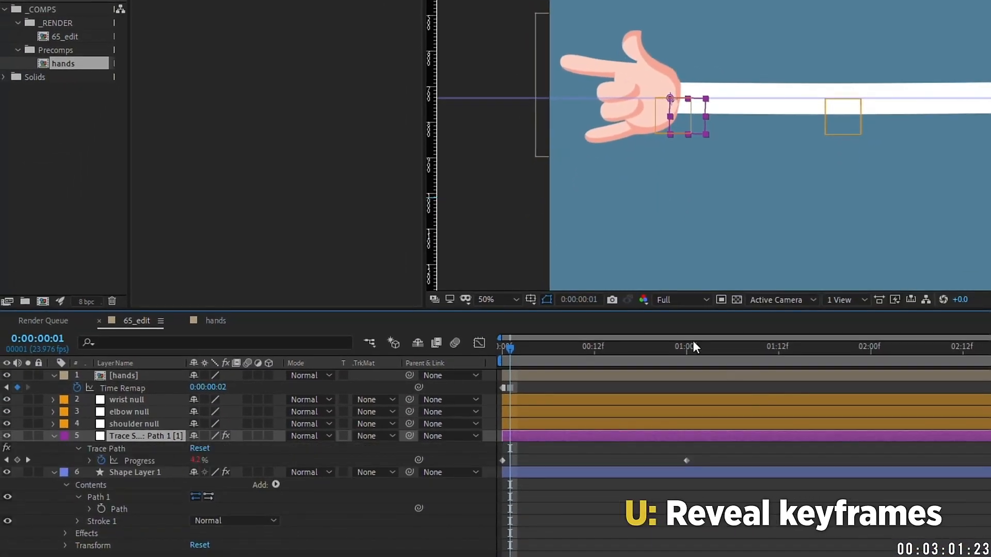
pyautogui.moveTo(502, 361); pyautogui.dragTo(533, 339)
# Step: Inspect the Progress loopOut("cycle") expression and remove the Progress keyframes
pyautogui.press('e')
pyautogui.press('e')
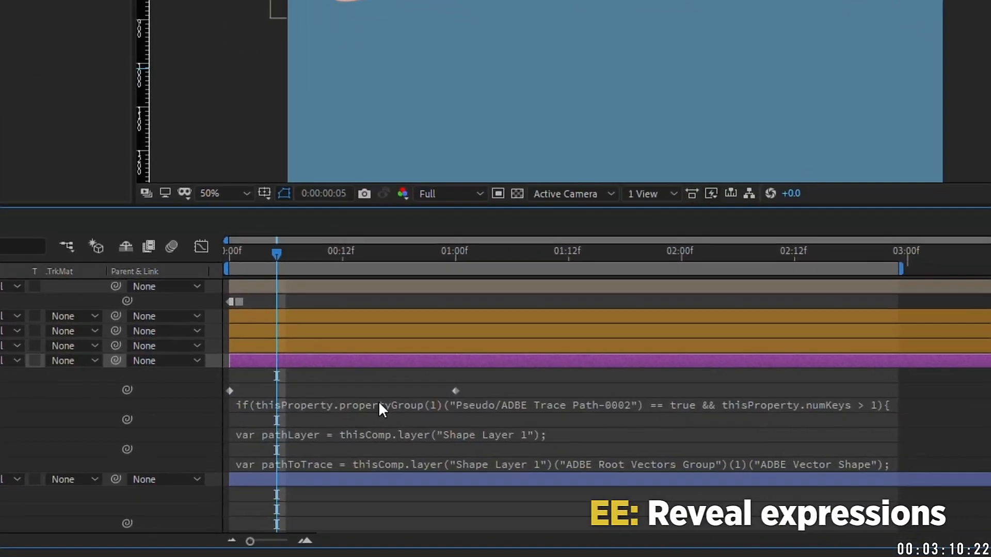
pyautogui.click(378, 408)
pyautogui.moveTo(357, 417); pyautogui.dragTo(473, 416)
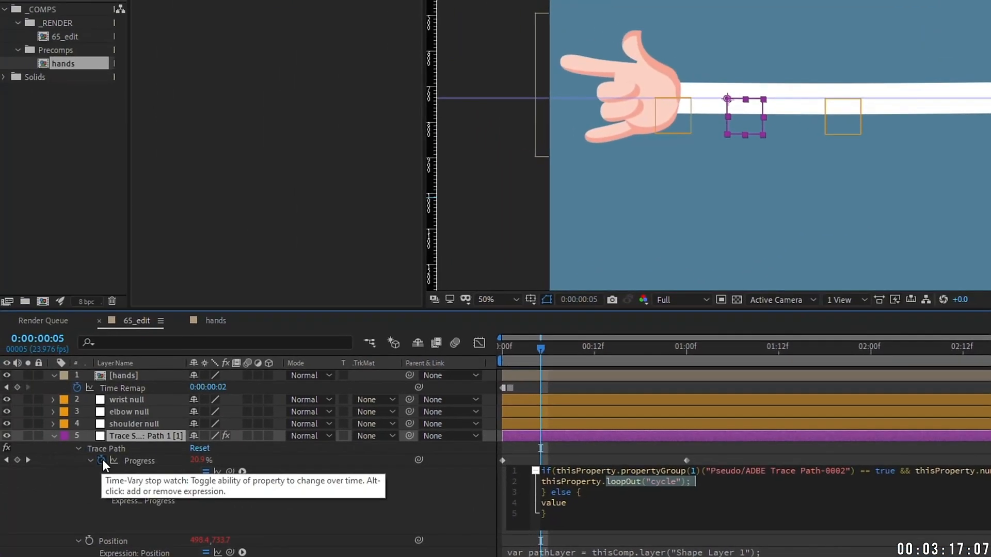
pyautogui.click(101, 460)
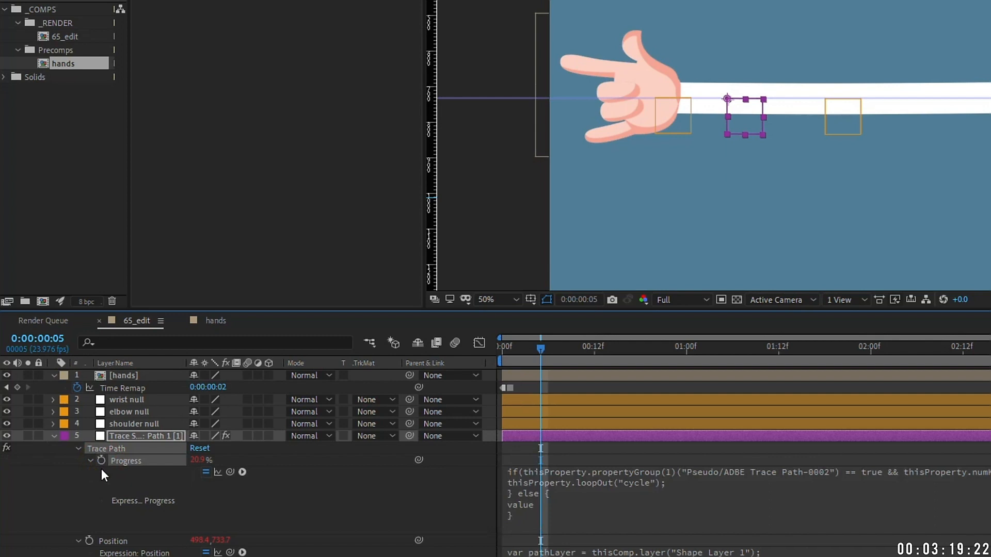
# Step: Remove the Progress expression and set the trace null's Progress to 0%
pyautogui.keyDown('alt'); pyautogui.click(101, 461); pyautogui.keyUp('alt')
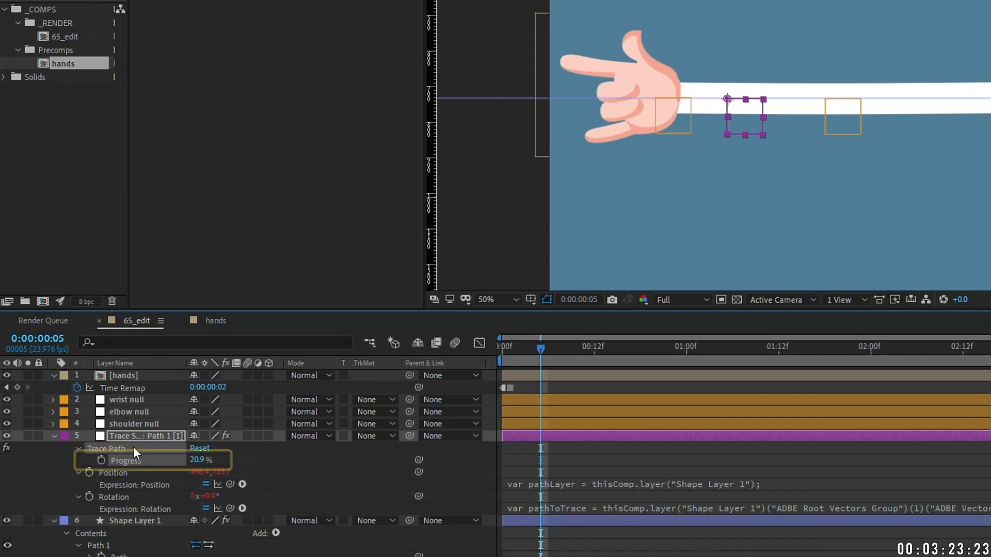
pyautogui.click(200, 460)
pyautogui.write('0')
pyautogui.press('Return')
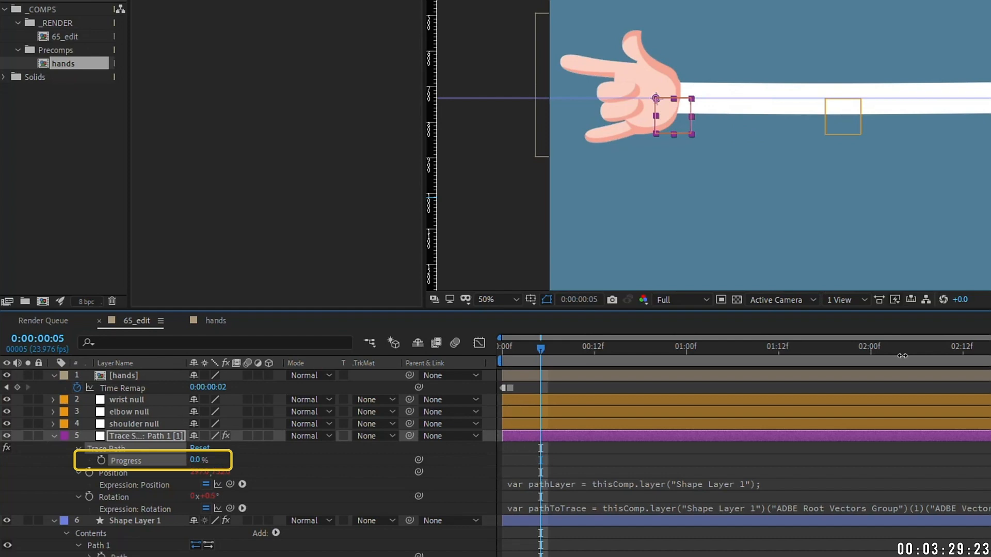
# Step: Parent [hands] to the trace null, rename it hand attach, and label both layers yellow
pyautogui.click(172, 380)
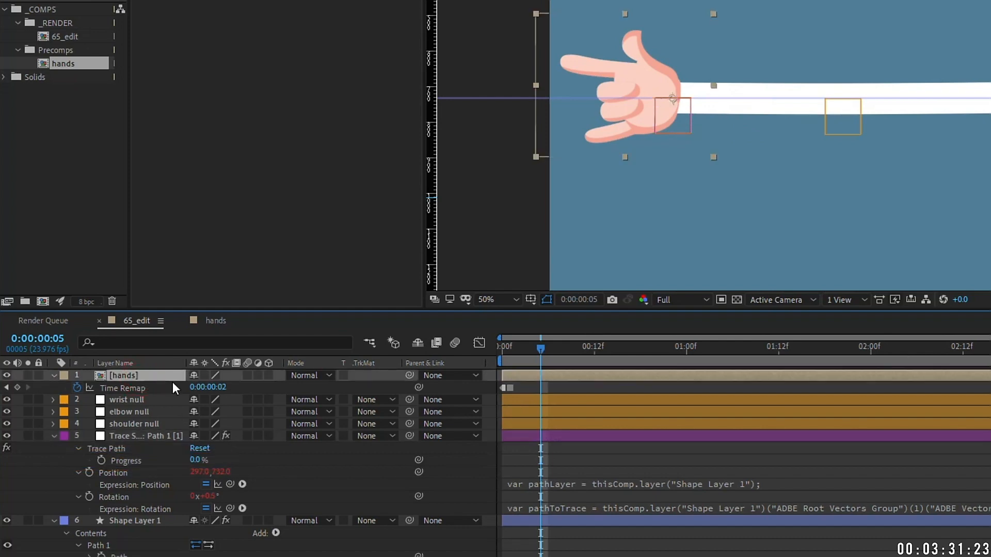
pyautogui.press('p')
pyautogui.moveTo(202, 386); pyautogui.dragTo(170, 386)
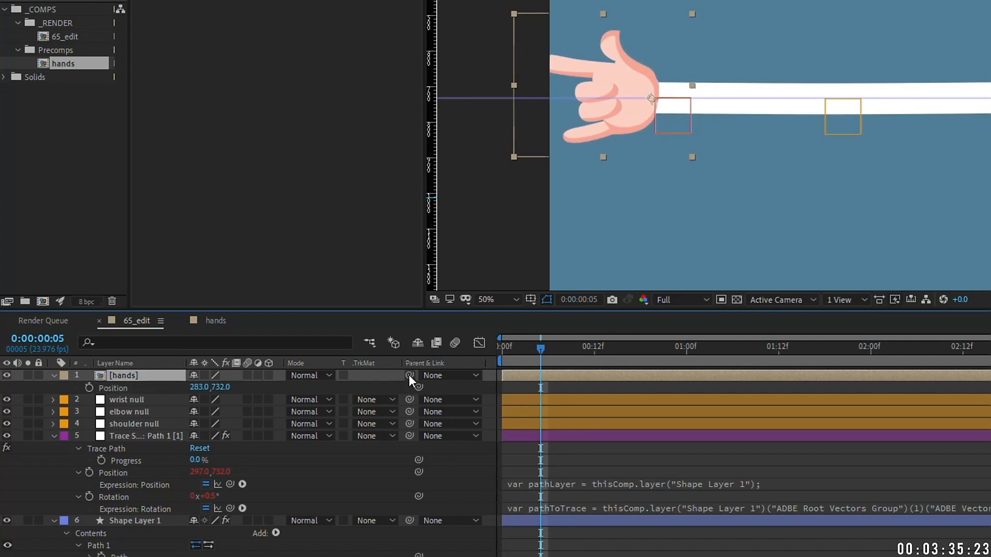
pyautogui.moveTo(409, 375)
pyautogui.mouseDown()
pyautogui.moveTo(131, 446)
pyautogui.moveTo(119, 438)
pyautogui.mouseUp()
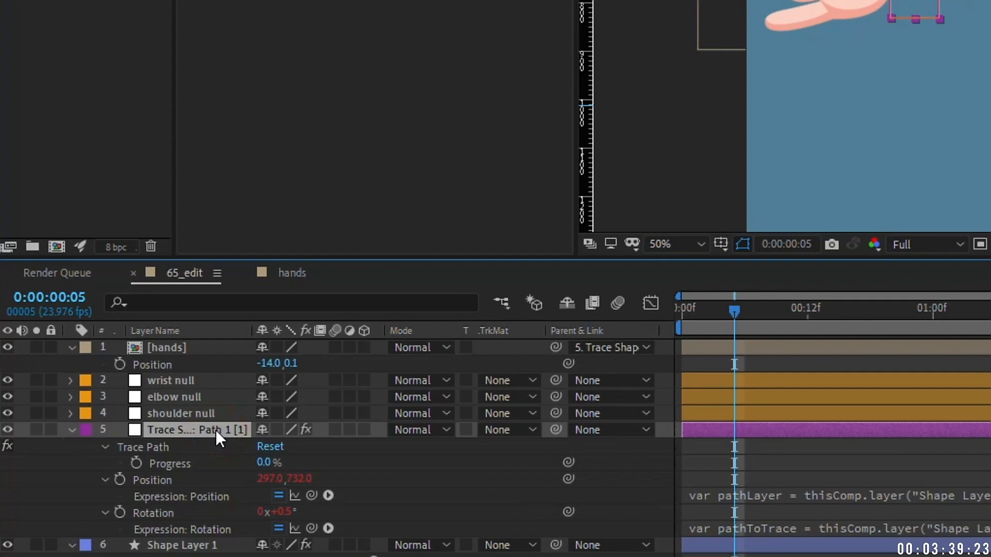
pyautogui.press('Return')
pyautogui.write('hand at')
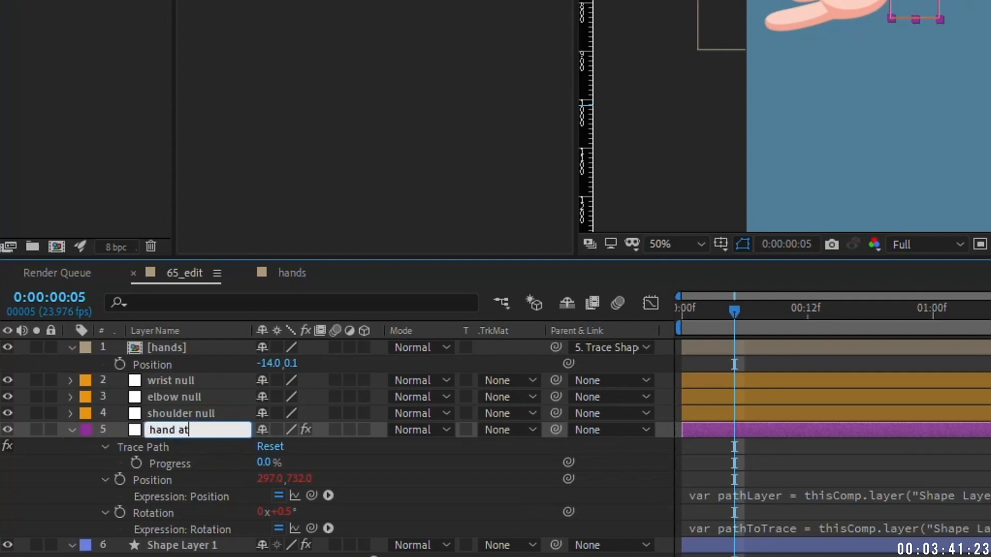
pyautogui.write('tach')
pyautogui.press('Return')
pyautogui.moveTo(185, 430); pyautogui.dragTo(175, 342)
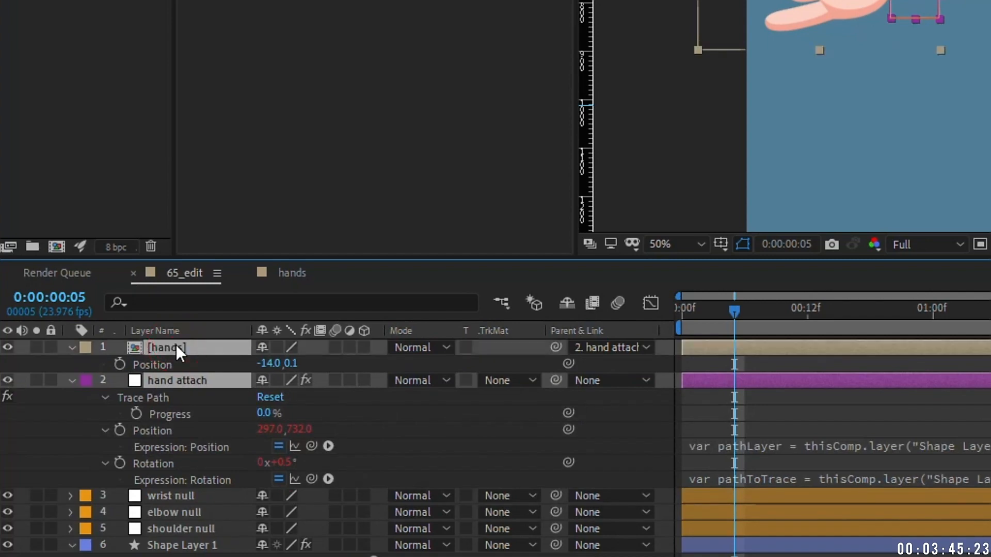
pyautogui.click(93, 346)
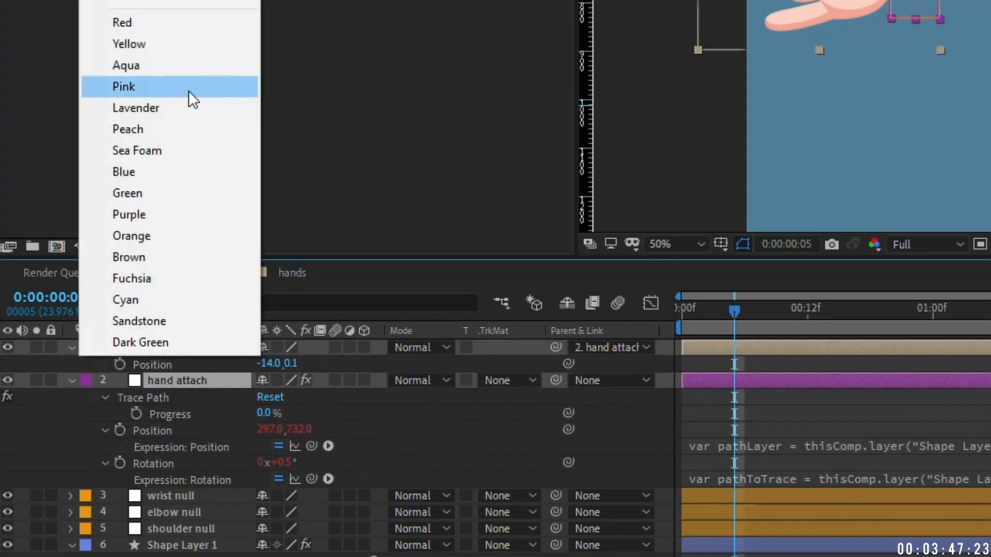
pyautogui.click(187, 33)
pyautogui.click(72, 347)
pyautogui.click(73, 364)
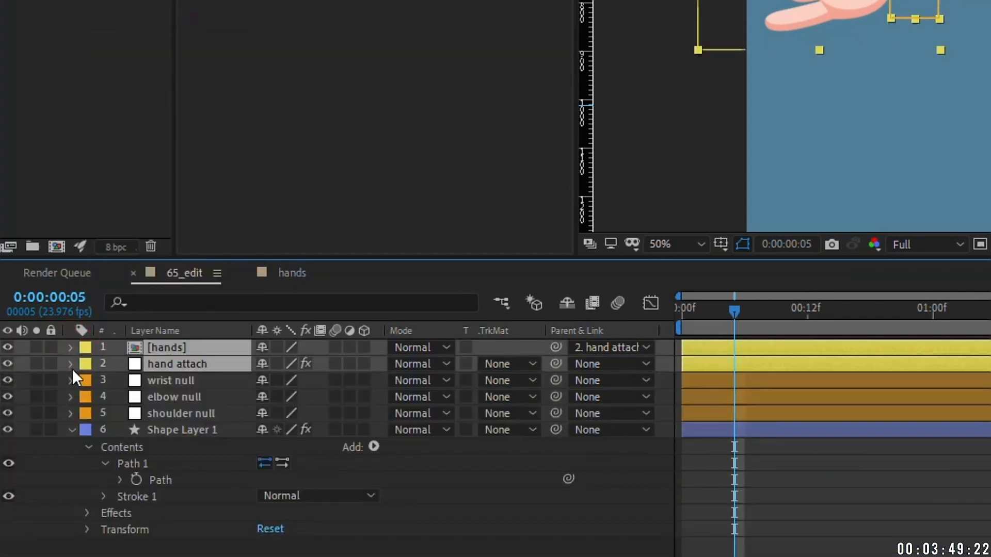
# Step: Move the elbow null's Position up and down, leaving it at 774.0, 735.0
pyautogui.click(210, 396)
pyautogui.press('p')
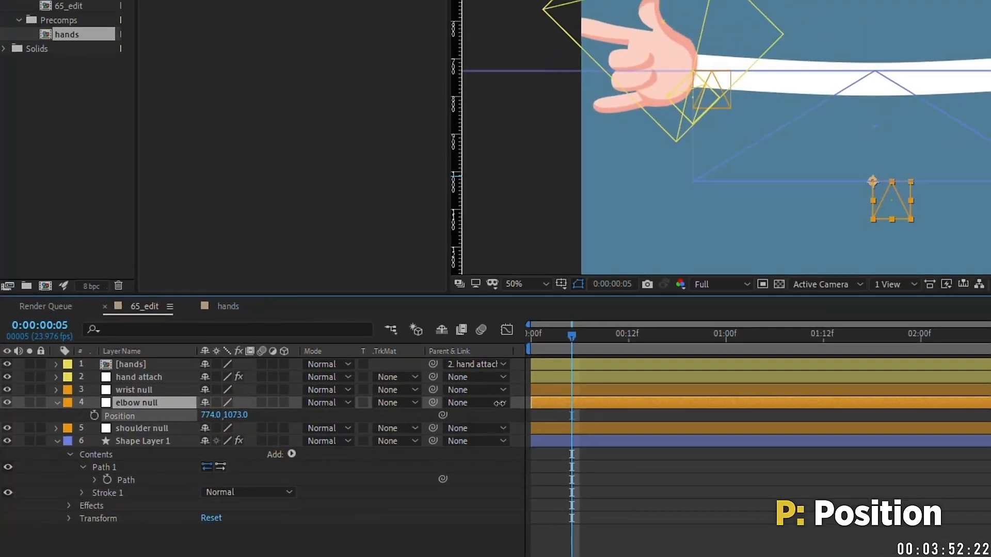
pyautogui.moveTo(237, 415); pyautogui.dragTo(243, 296)
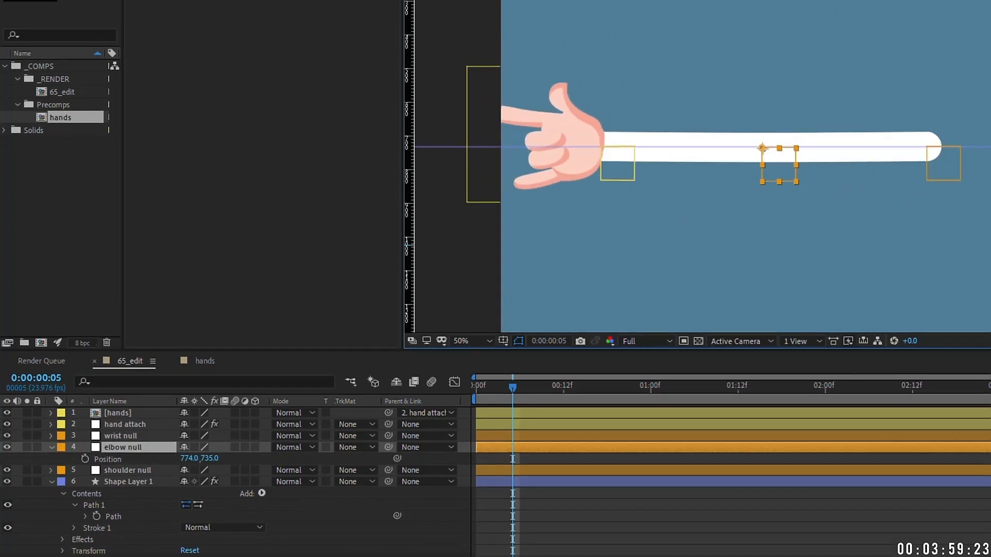
# Step: Create a new null named CONTROLLER and place it above wrist null
pyautogui.click(113, 18)
pyautogui.moveTo(131, 36)
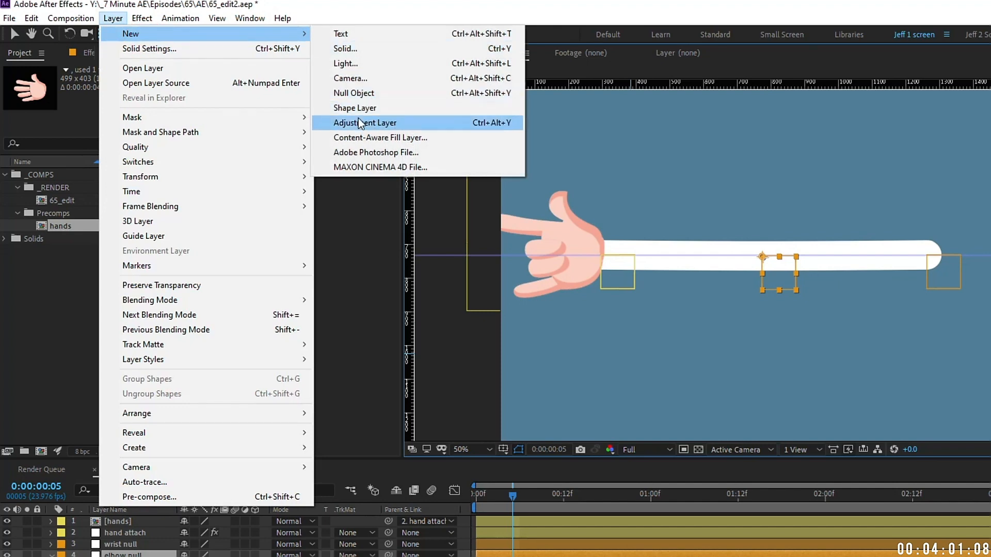
pyautogui.click(377, 92)
pyautogui.press('Return')
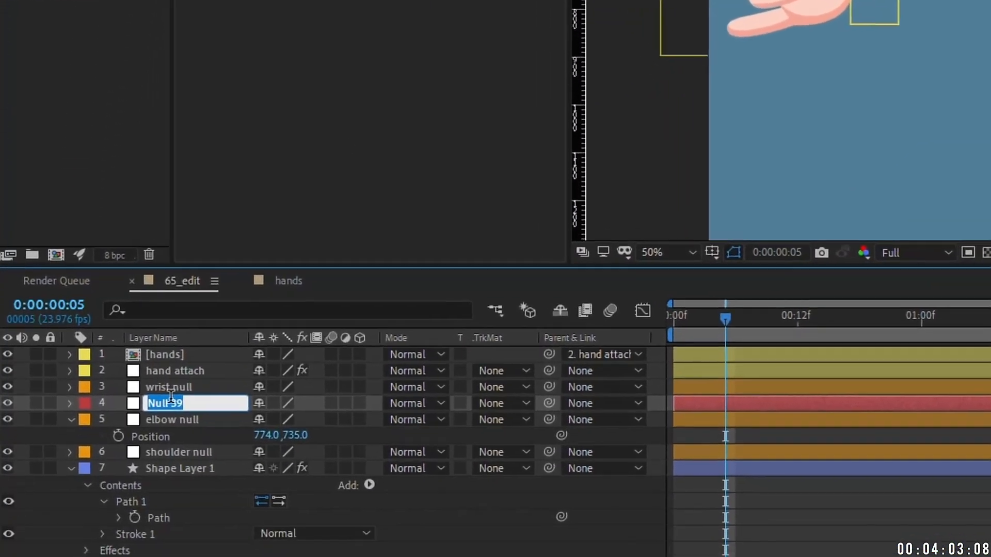
pyautogui.write('CONT')
pyautogui.write('ROLLER')
pyautogui.press('Return')
pyautogui.moveTo(174, 393)
pyautogui.mouseDown()
pyautogui.moveTo(171, 360)
pyautogui.moveTo(174, 373)
pyautogui.mouseUp()
# Step: Parent the wrist, elbow and shoulder nulls to CONTROLLER and test sliding the rig
pyautogui.click(177, 395)
pyautogui.keyDown('shift'); pyautogui.click(175, 415); pyautogui.keyUp('shift')
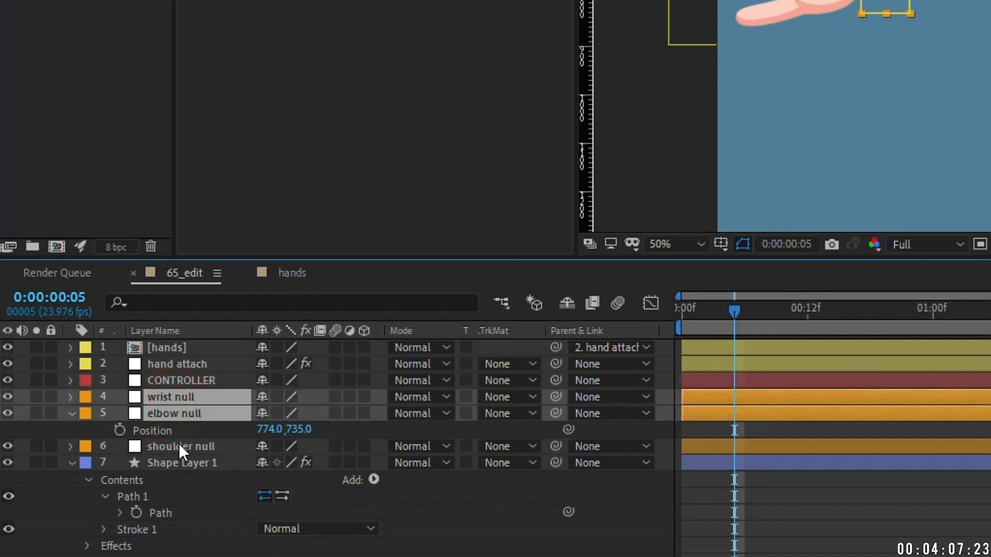
pyautogui.keyDown('shift'); pyautogui.click(184, 448); pyautogui.keyUp('shift')
pyautogui.moveTo(556, 398); pyautogui.dragTo(204, 379)
pyautogui.click(204, 379)
pyautogui.press('p')
pyautogui.hotkey('shift', 's')
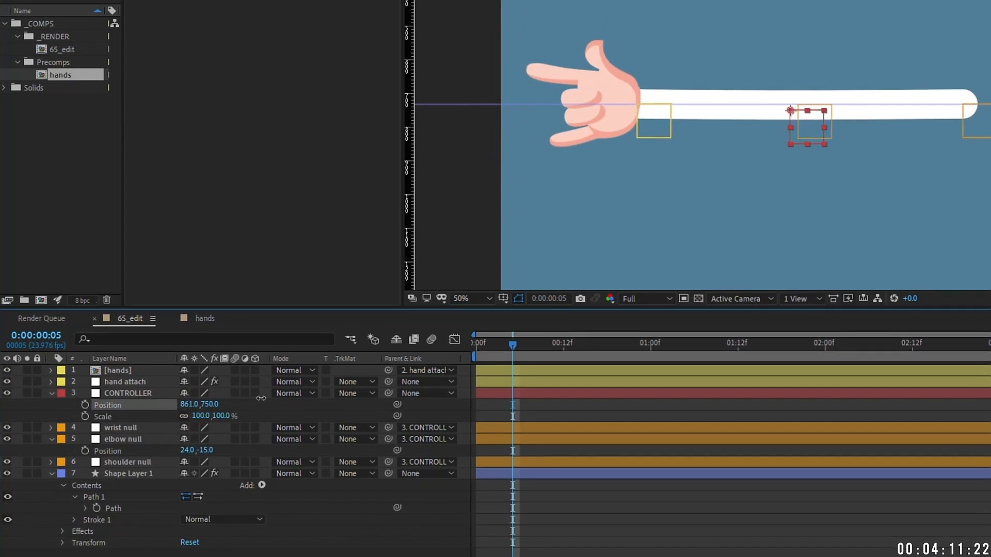
pyautogui.moveTo(261, 398); pyautogui.dragTo(157, 409)
pyautogui.click(246, 404)
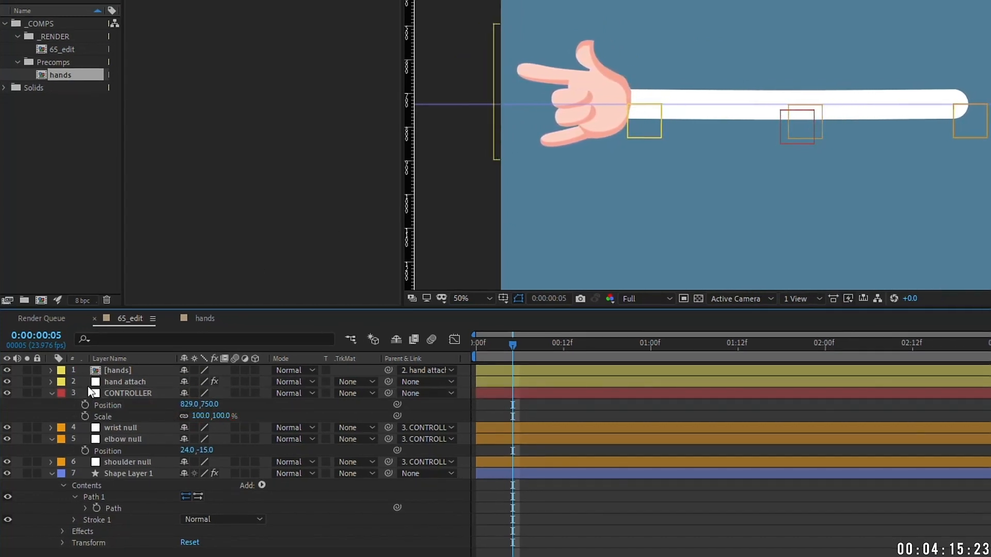
pyautogui.click(51, 393)
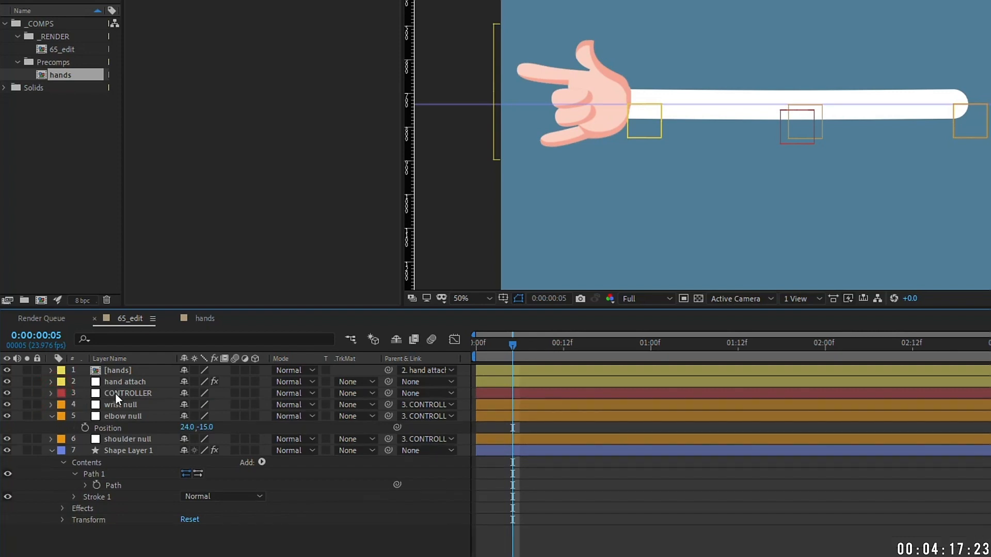
# Step: Start renaming Shape Layer 1 to Arm
pyautogui.click(119, 452)
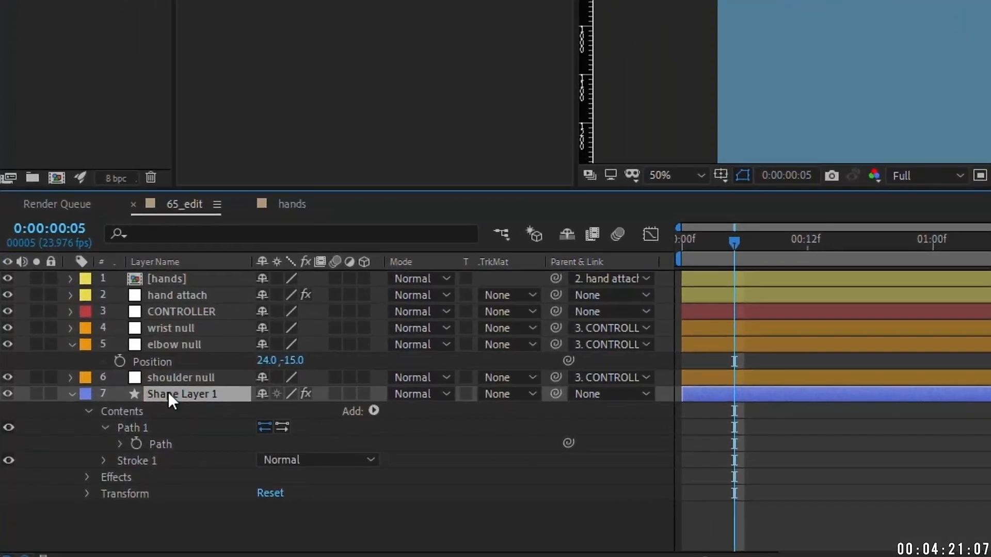
pyautogui.press('Return')
pyautogui.press('BackSpace')
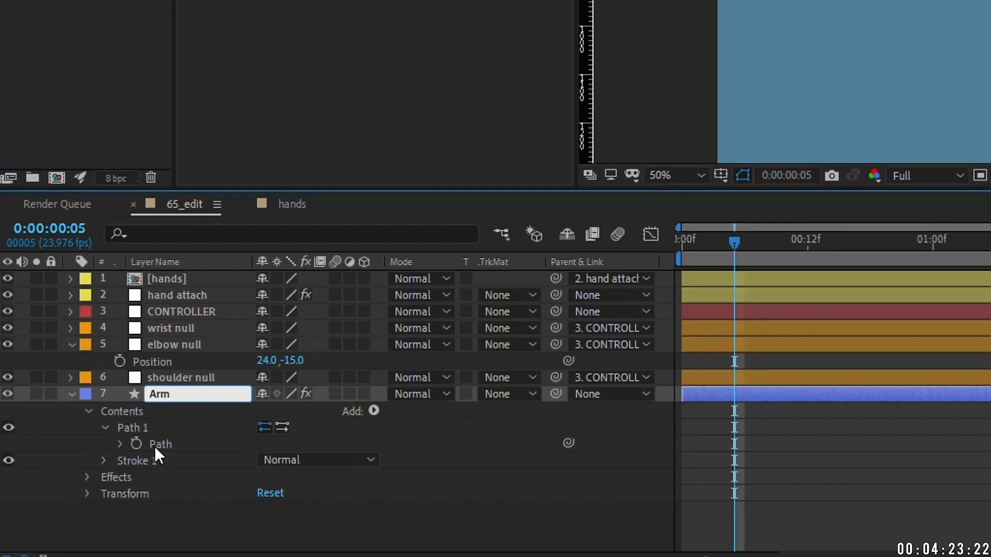
# Step: Name the layer Arm and eyedropper the hand's skin colour into Stroke 1
pyautogui.press('Return')
pyautogui.click(104, 459)
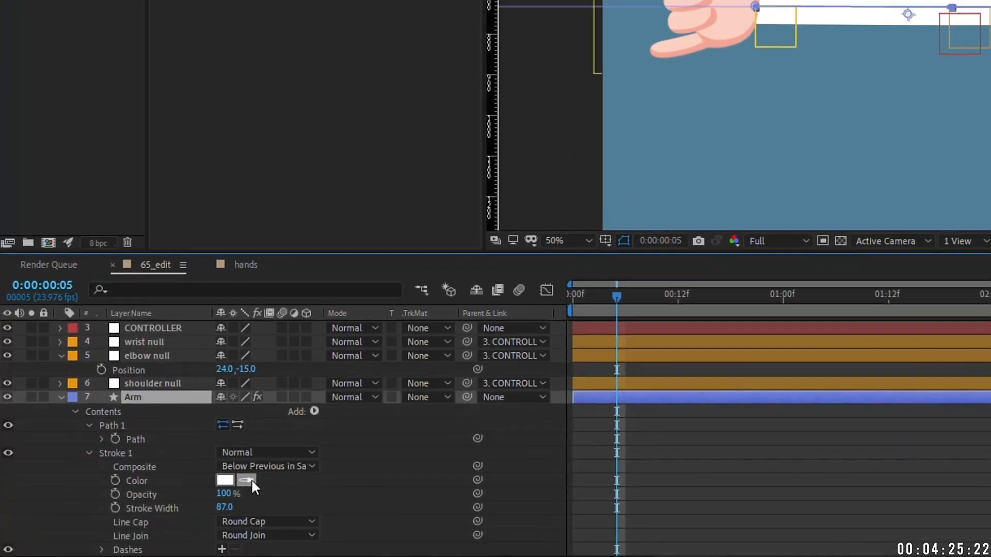
pyautogui.click(289, 454)
pyautogui.click(597, 89)
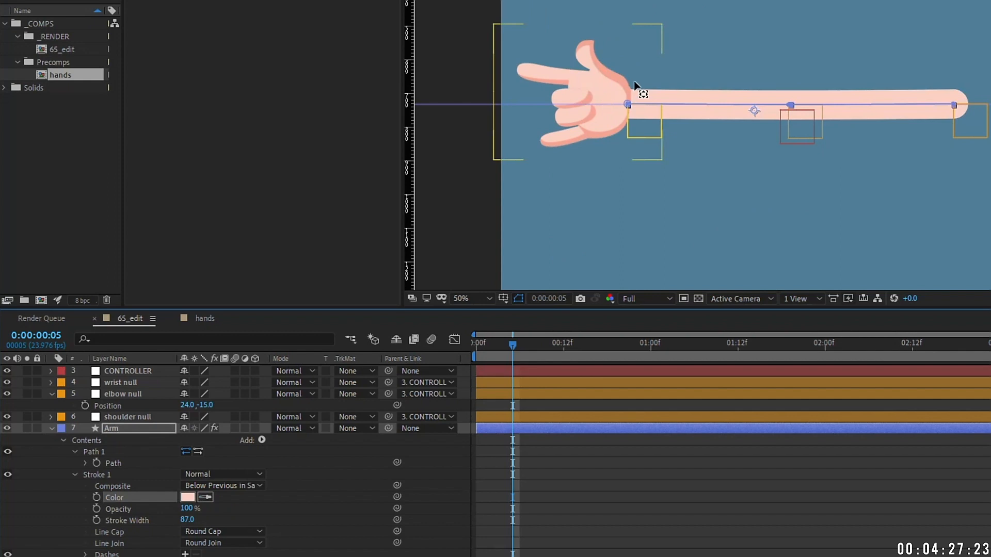
pyautogui.scroll(2, 636, 83)
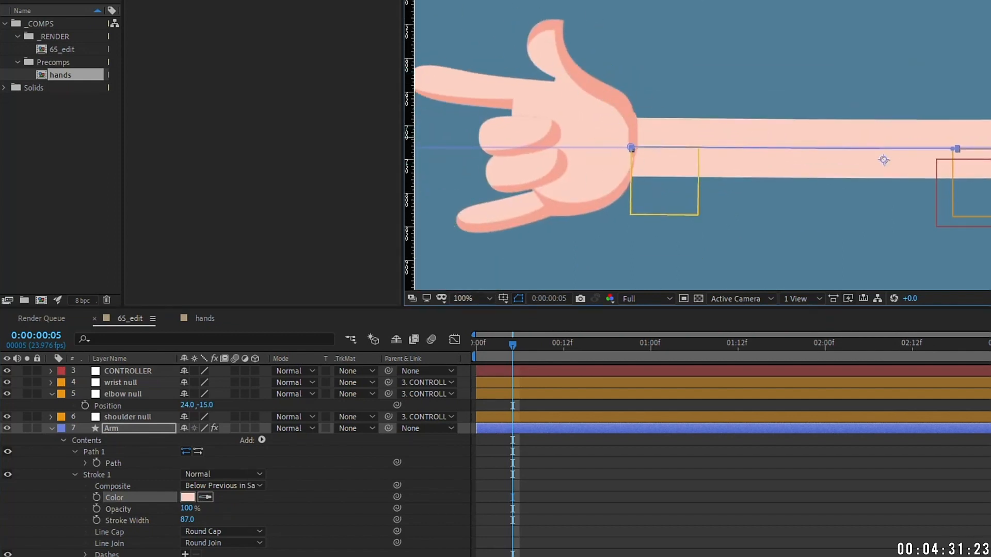
# Step: Add a second stroke below Stroke 1 in darker pink, 112 wide
pyautogui.click(85, 440)
pyautogui.click(261, 440)
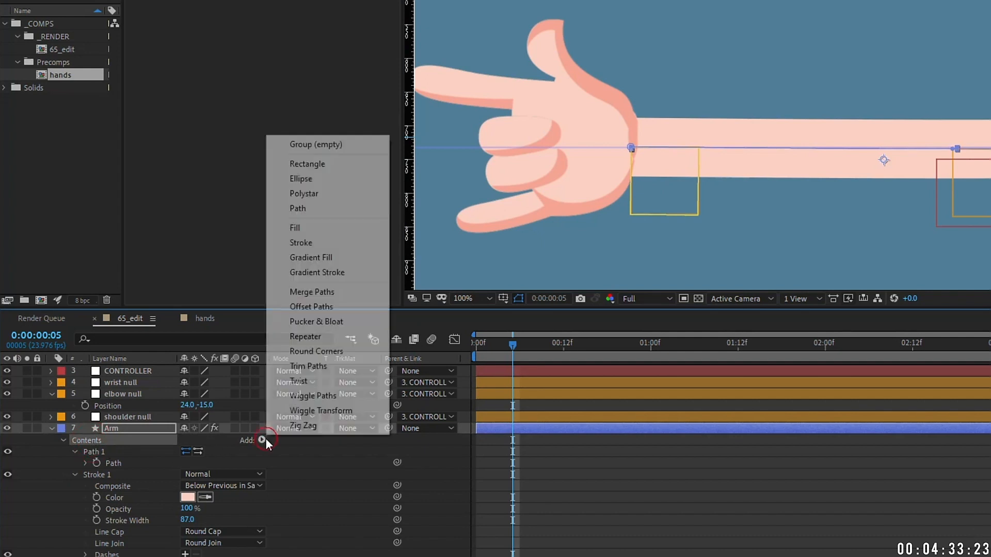
pyautogui.click(321, 243)
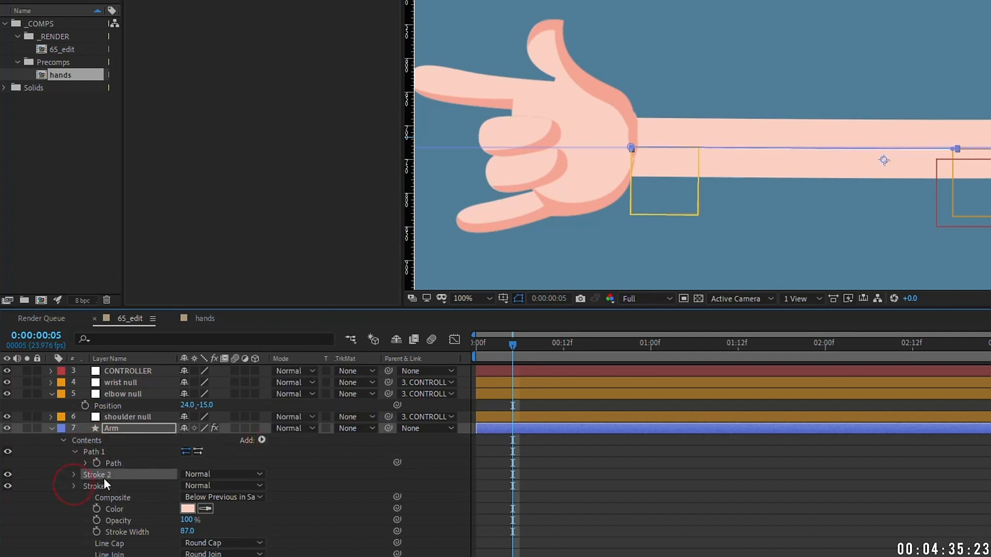
pyautogui.moveTo(97, 497)
pyautogui.mouseDown()
pyautogui.moveTo(96, 512)
pyautogui.moveTo(79, 513)
pyautogui.mouseUp()
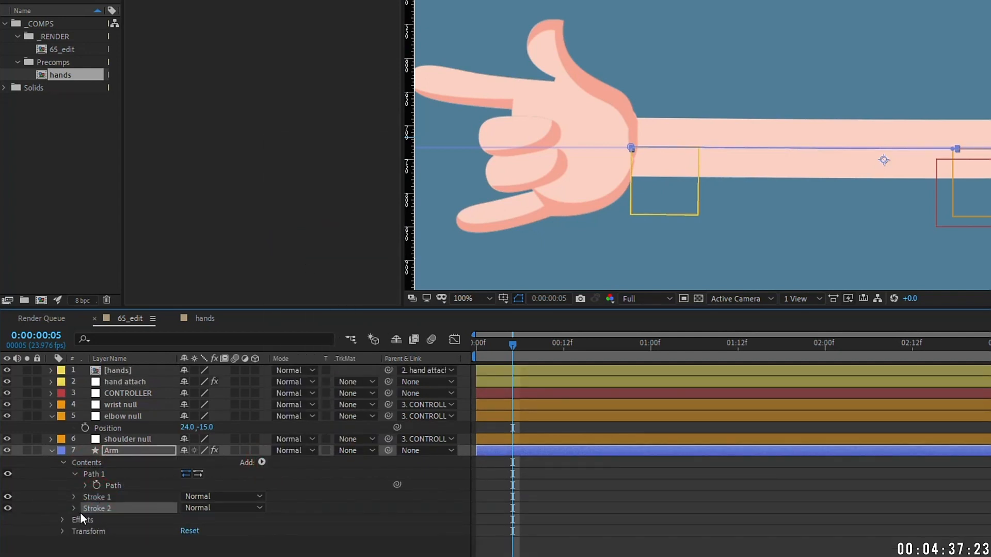
pyautogui.click(73, 508)
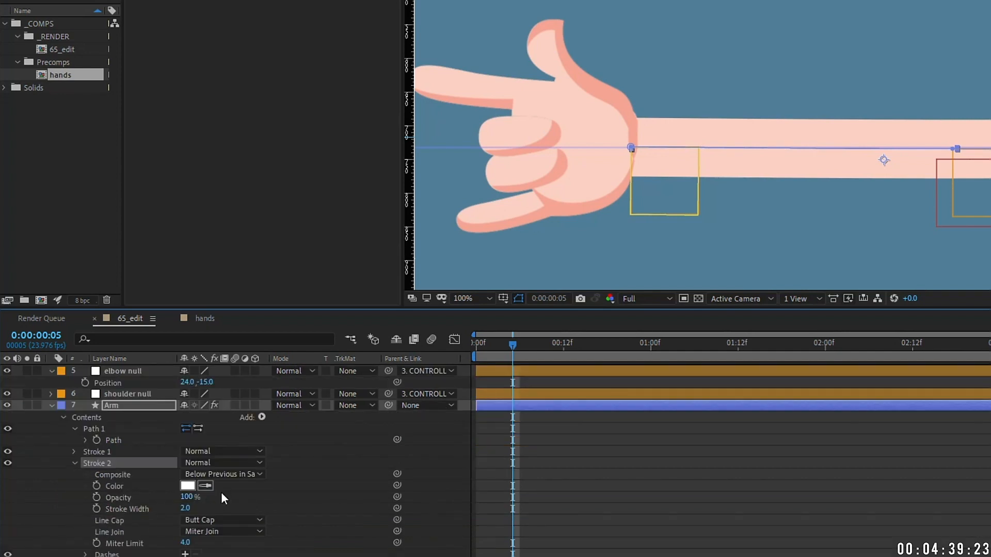
pyautogui.click(594, 95)
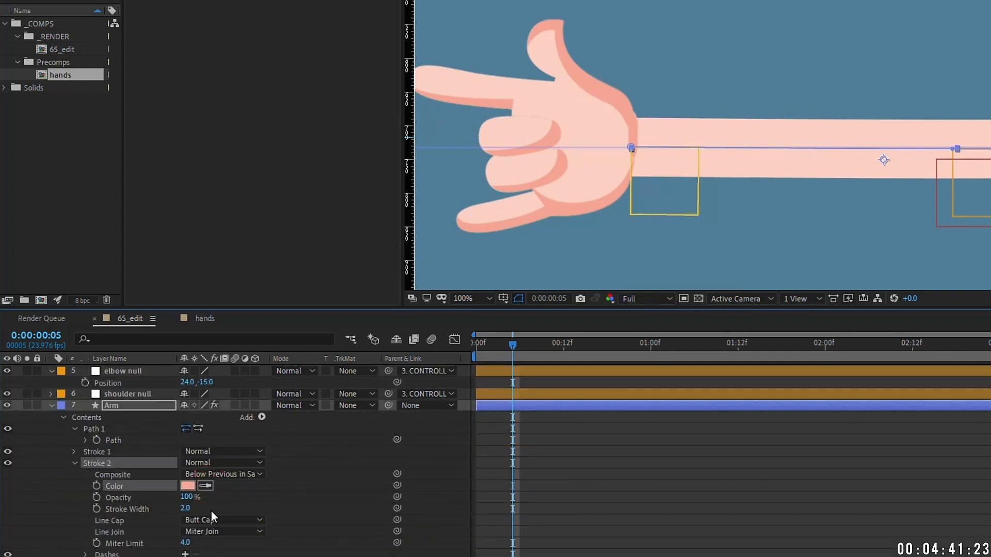
pyautogui.moveTo(189, 508)
pyautogui.mouseDown()
pyautogui.moveTo(228, 492)
pyautogui.moveTo(229, 473)
pyautogui.mouseUp()
pyautogui.scroll(-2, 924, 81)
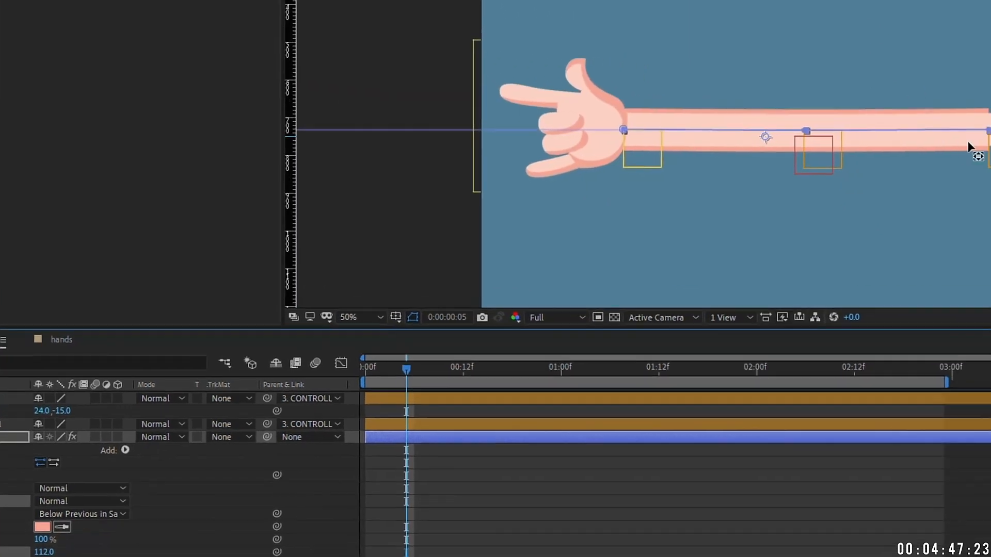
pyautogui.scroll(2, 693, 184)
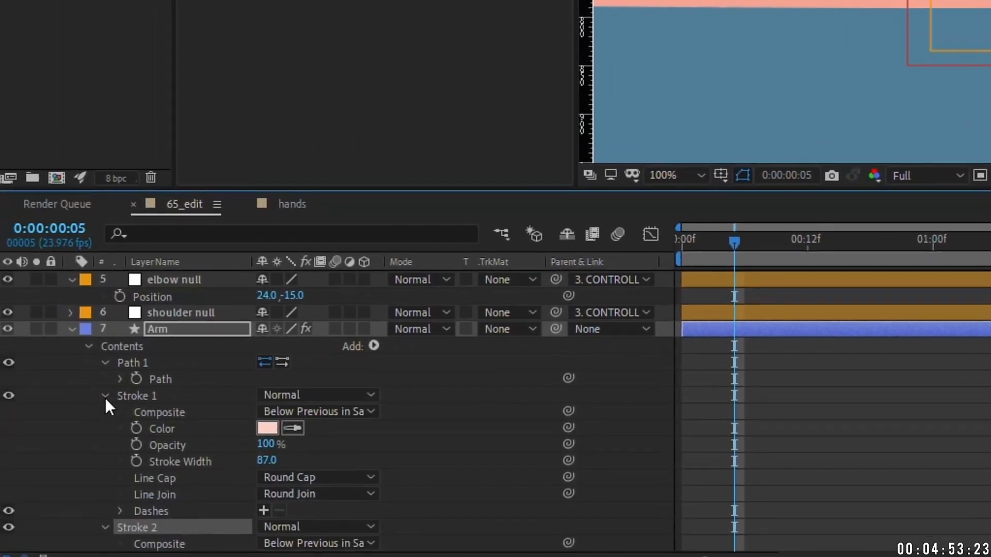
# Step: Give the outline stroke Round Cap and Round Join, then test-bend the elbow
pyautogui.click(105, 396)
pyautogui.click(302, 494)
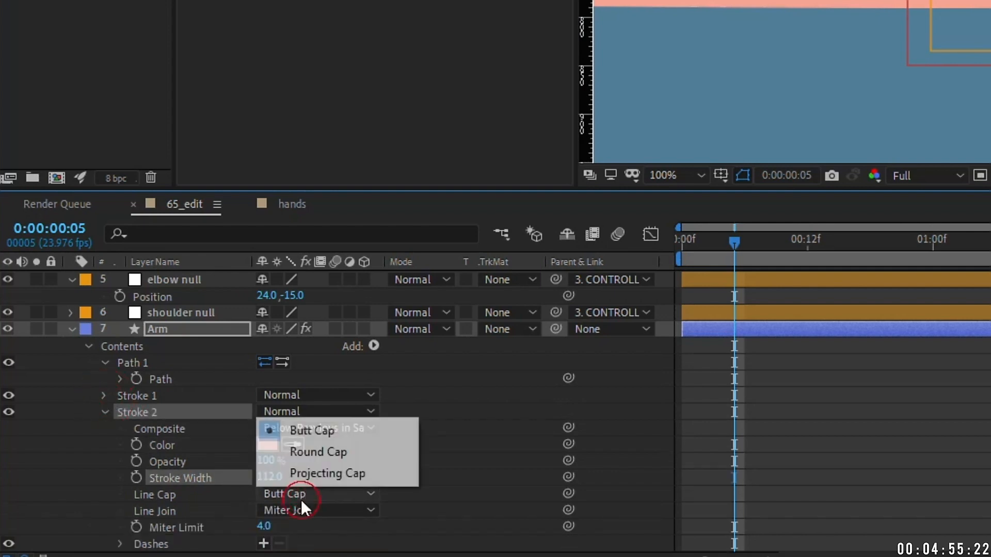
pyautogui.click(320, 450)
pyautogui.click(307, 511)
pyautogui.click(327, 465)
pyautogui.scroll(-2, 759, 211)
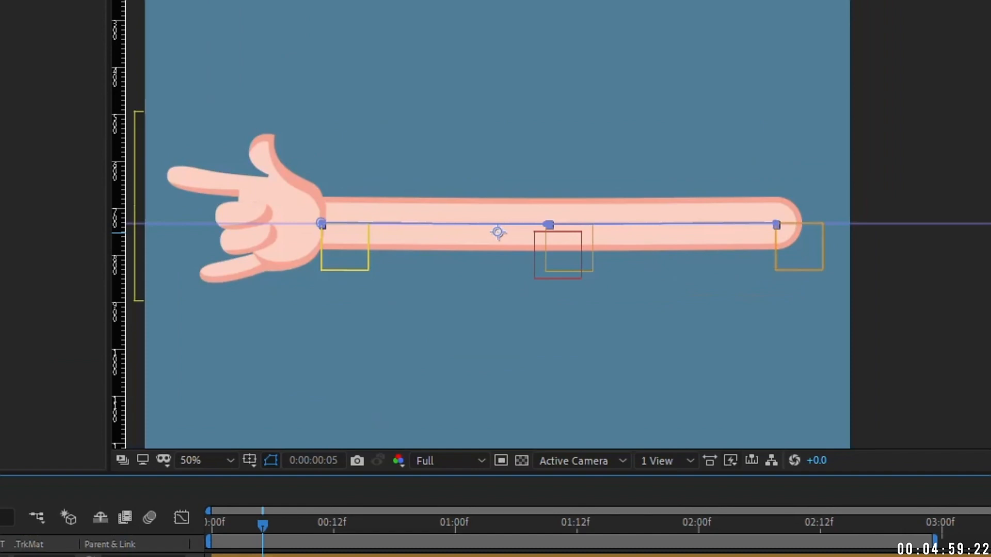
pyautogui.moveTo(558, 255)
pyautogui.mouseDown()
pyautogui.moveTo(567, 263)
pyautogui.moveTo(570, 325)
pyautogui.moveTo(570, 176)
pyautogui.moveTo(570, 248)
pyautogui.mouseUp()
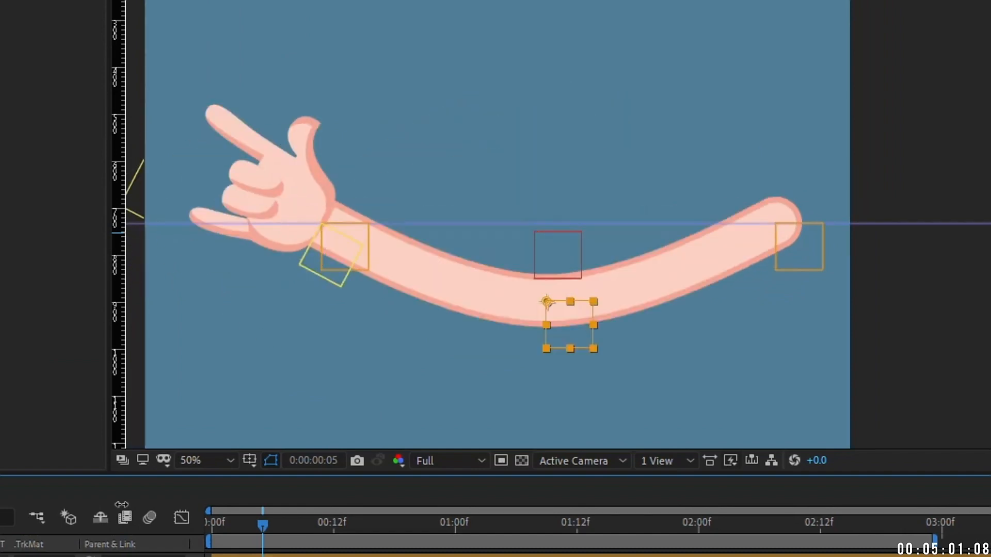
pyautogui.click(510, 365)
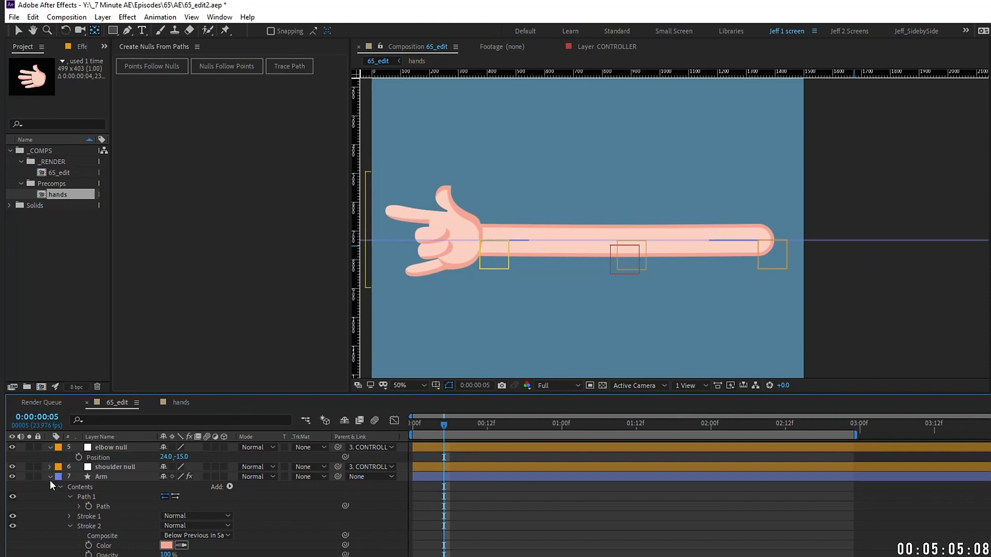
# Step: Create a new shape layer above the [hands] layer
pyautogui.click(50, 477)
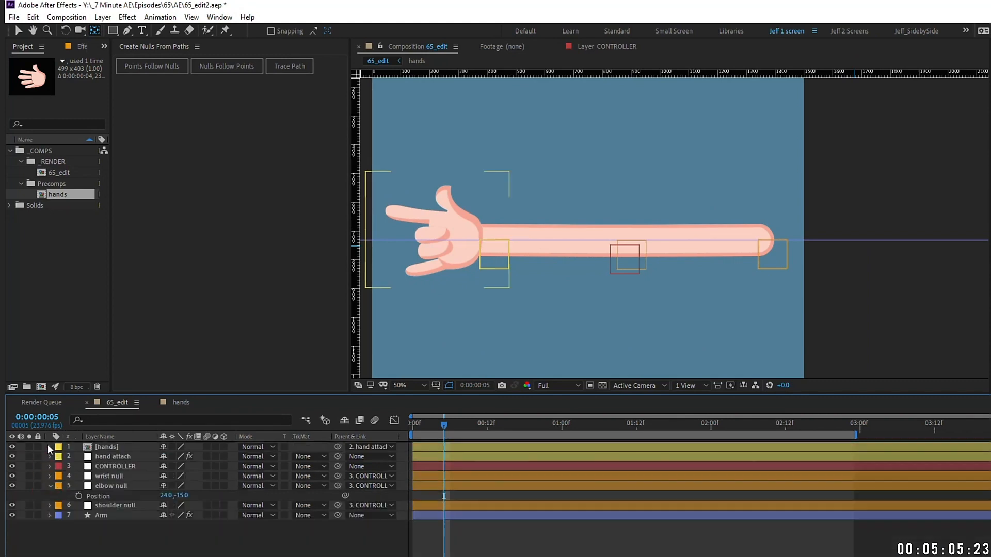
pyautogui.click(47, 446)
pyautogui.click(103, 17)
pyautogui.moveTo(124, 29)
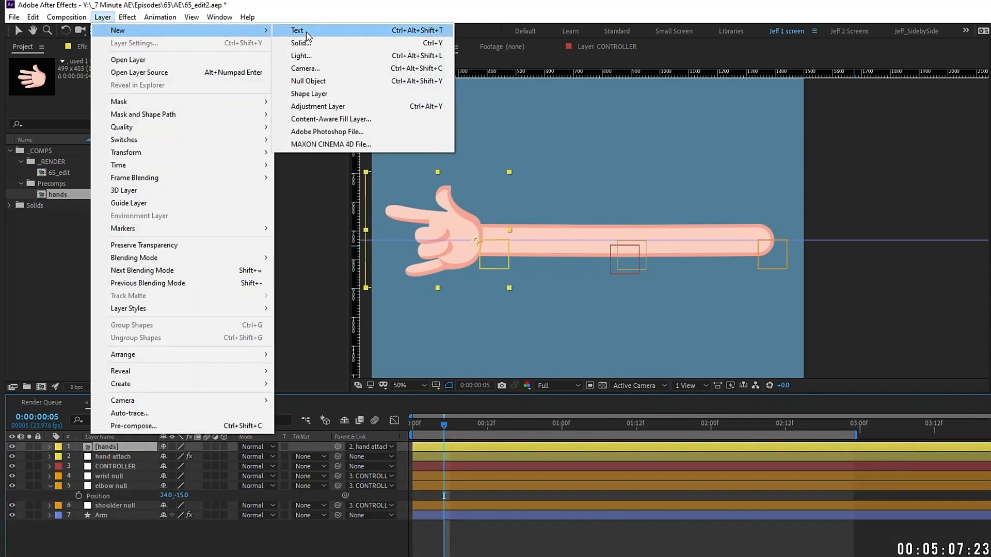
pyautogui.click(309, 93)
# Step: Add a rectangle with a blue fill to the new shape layer
pyautogui.click(50, 446)
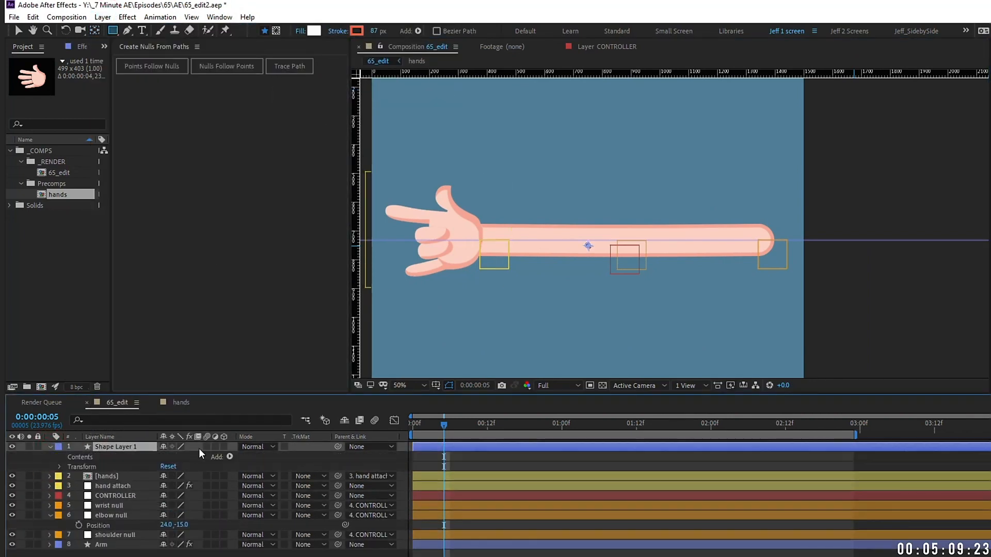
pyautogui.click(230, 456)
pyautogui.click(268, 221)
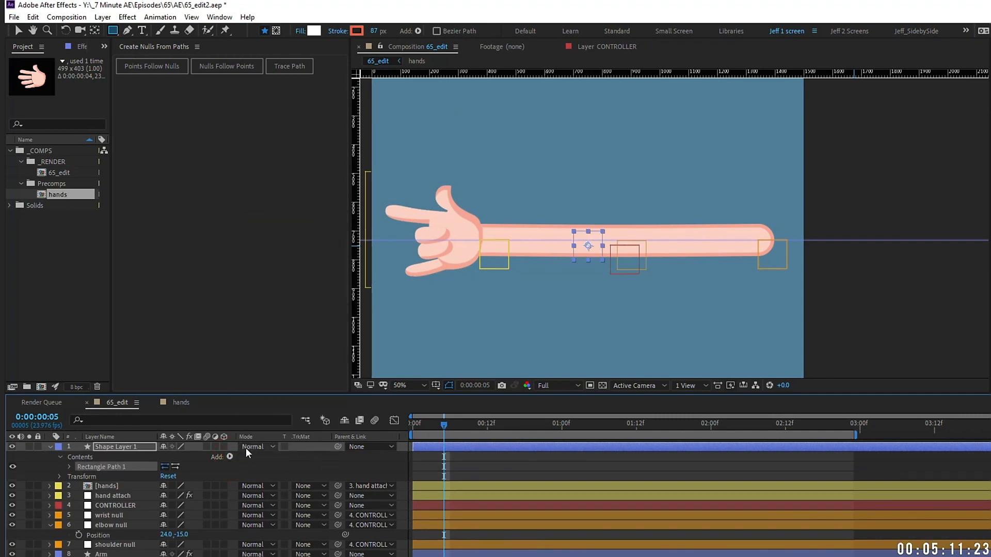
pyautogui.click(230, 456)
pyautogui.click(276, 276)
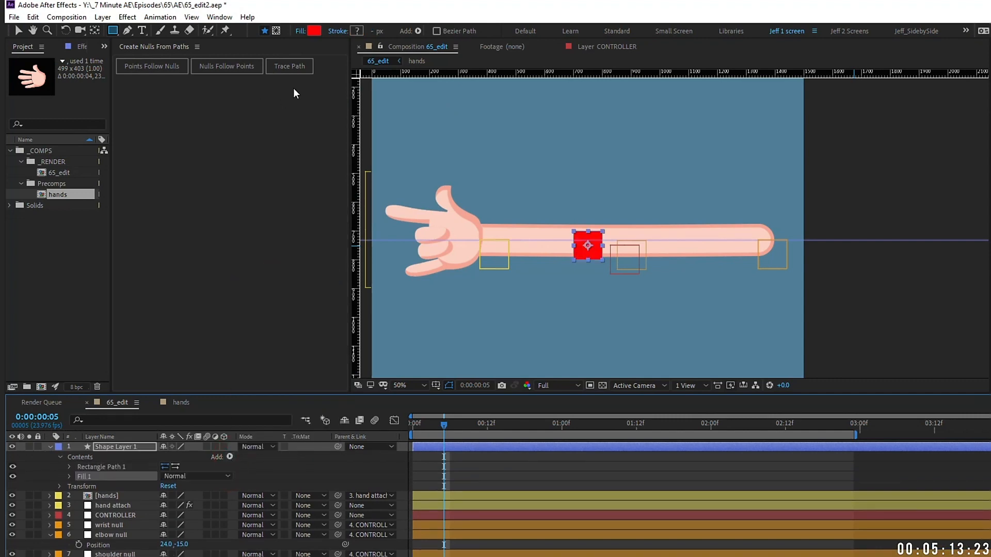
pyautogui.click(311, 31)
pyautogui.click(811, 195)
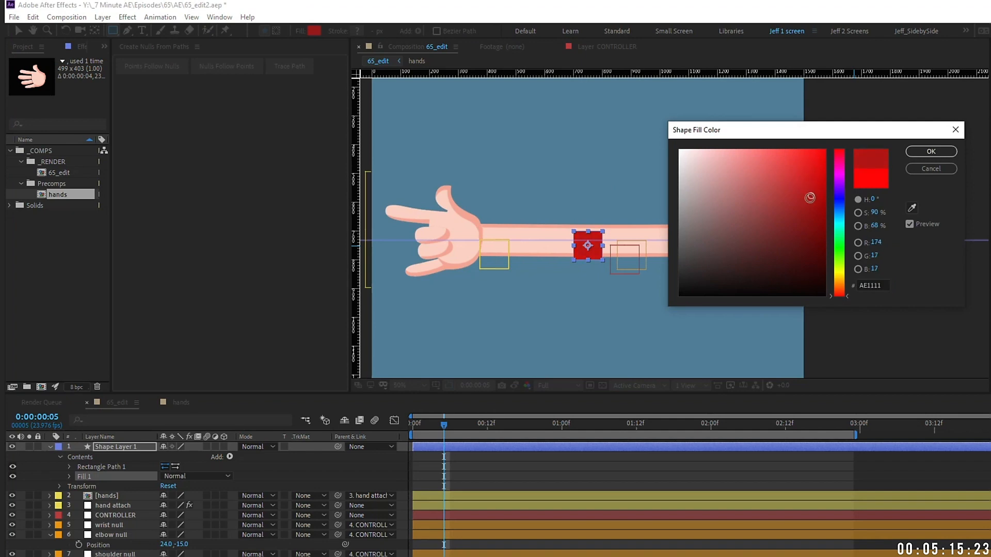
pyautogui.click(840, 202)
pyautogui.click(931, 151)
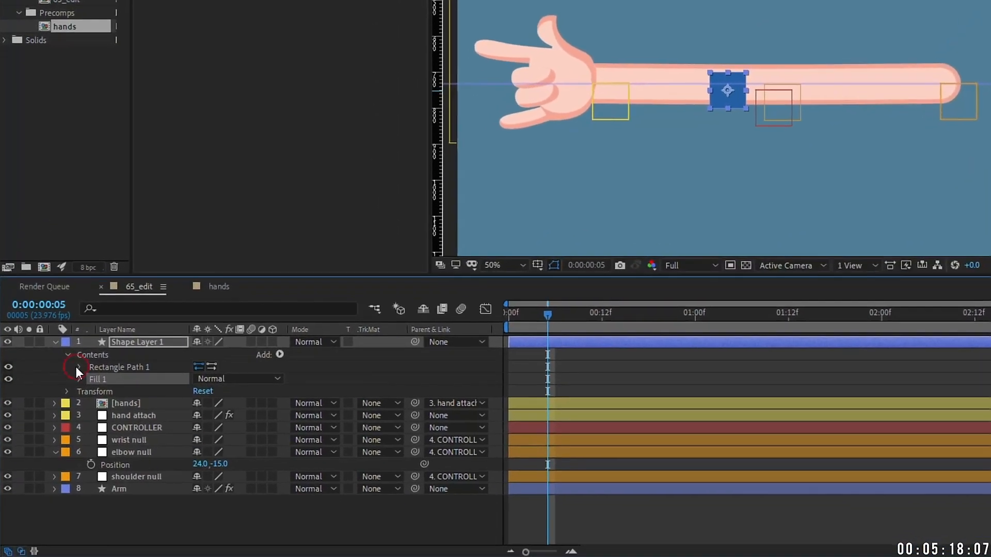
# Step: Size the rectangle 343×225 with roundness 419 and place it over the shoulder end
pyautogui.click(79, 367)
pyautogui.moveTo(243, 382); pyautogui.dragTo(287, 373)
pyautogui.moveTo(216, 382); pyautogui.dragTo(287, 381)
pyautogui.moveTo(733, 124); pyautogui.dragTo(940, 110)
pyautogui.moveTo(199, 402); pyautogui.dragTo(454, 361)
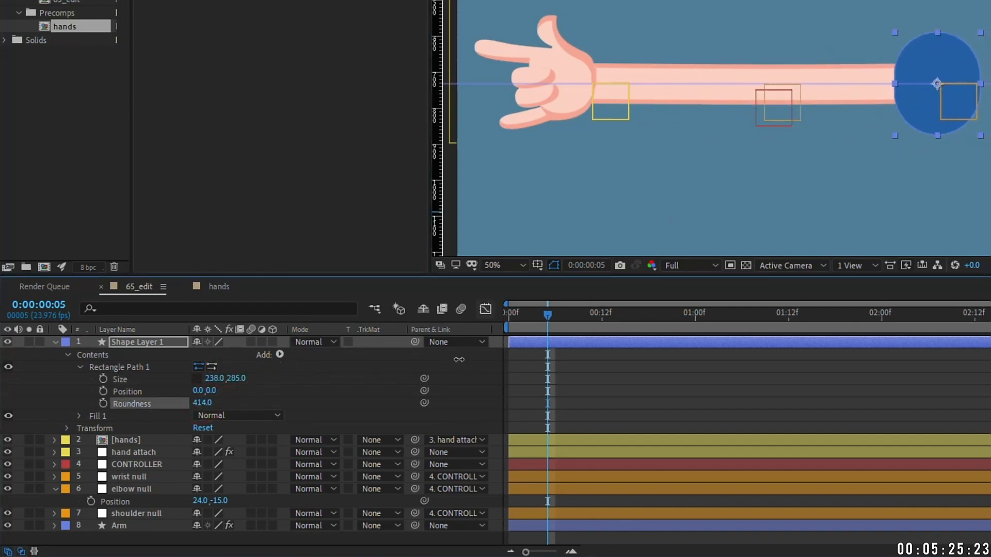
pyautogui.moveTo(232, 379); pyautogui.dragTo(271, 364)
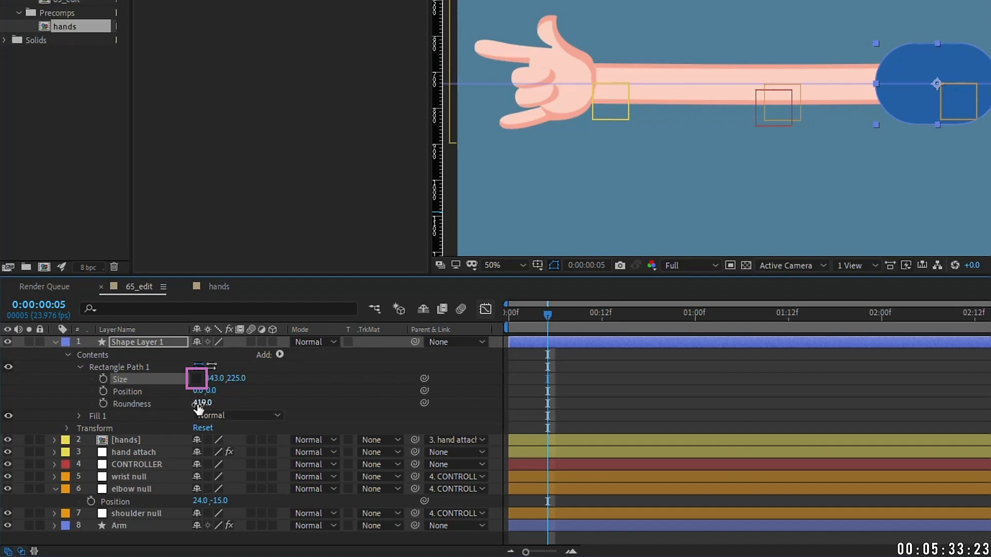
pyautogui.moveTo(950, 113); pyautogui.dragTo(916, 117)
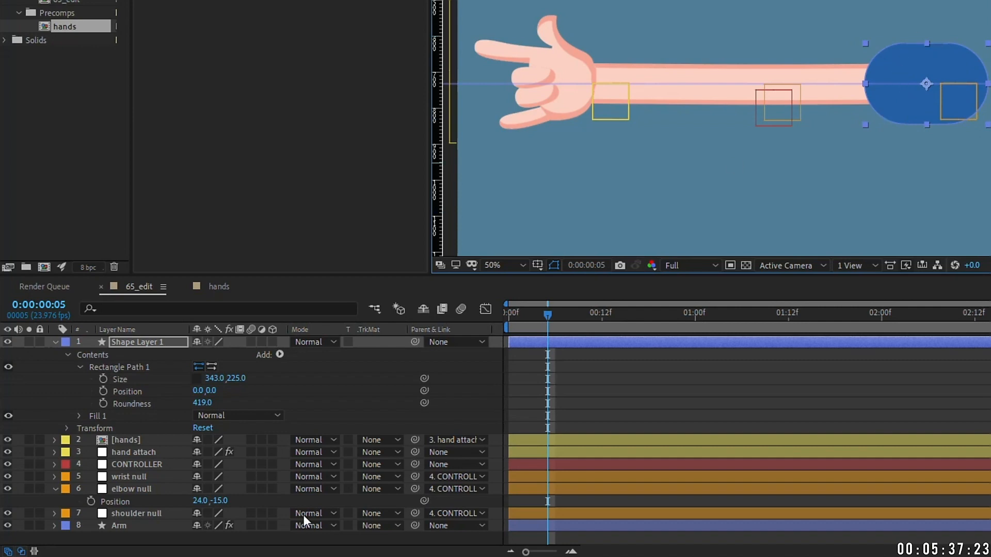
pyautogui.click(85, 354)
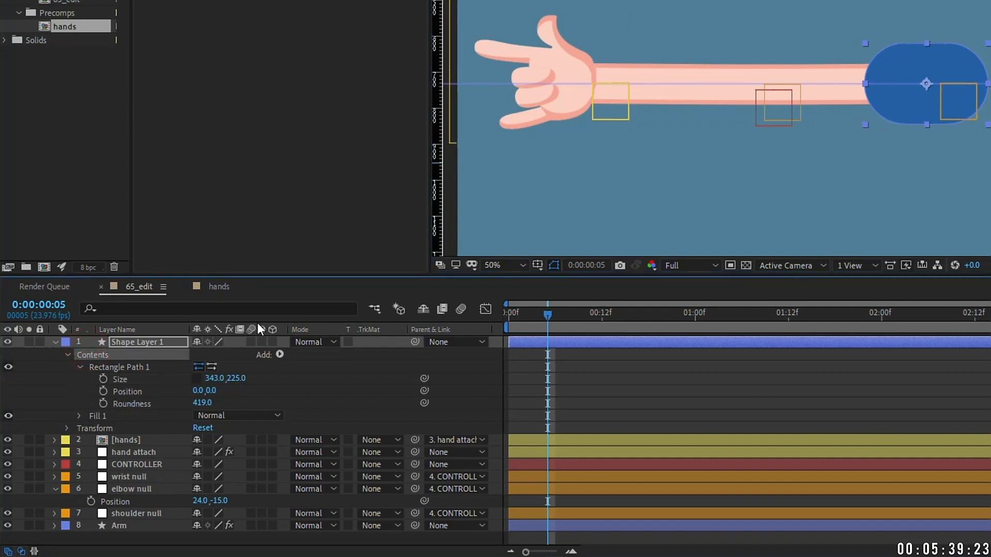
pyautogui.click(280, 355)
# Step: Add a second rectangle, 100×315, positioned at -141,0 over the capsule's end
pyautogui.click(348, 60)
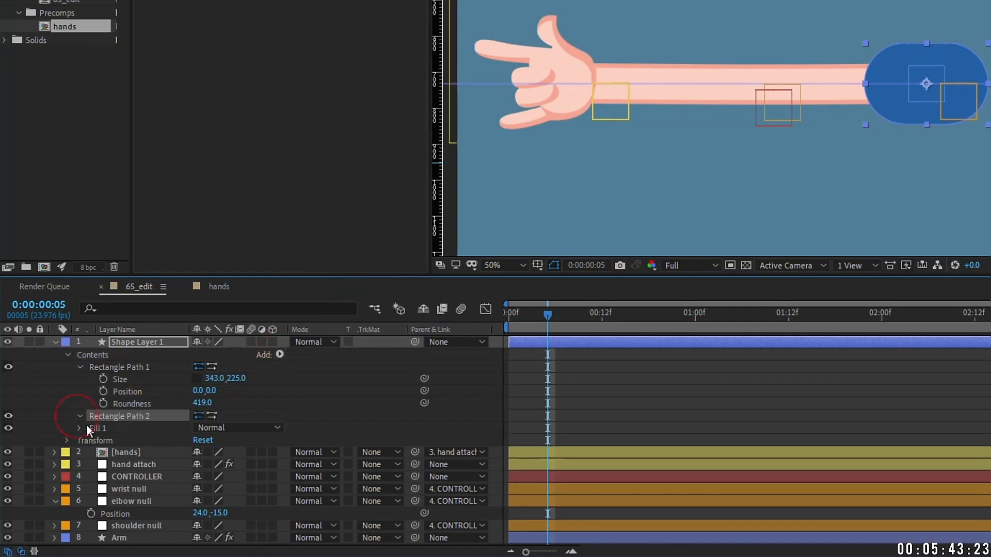
pyautogui.click(79, 416)
pyautogui.moveTo(235, 427); pyautogui.dragTo(354, 403)
pyautogui.moveTo(199, 440)
pyautogui.mouseDown()
pyautogui.moveTo(104, 441)
pyautogui.moveTo(200, 441)
pyautogui.mouseUp()
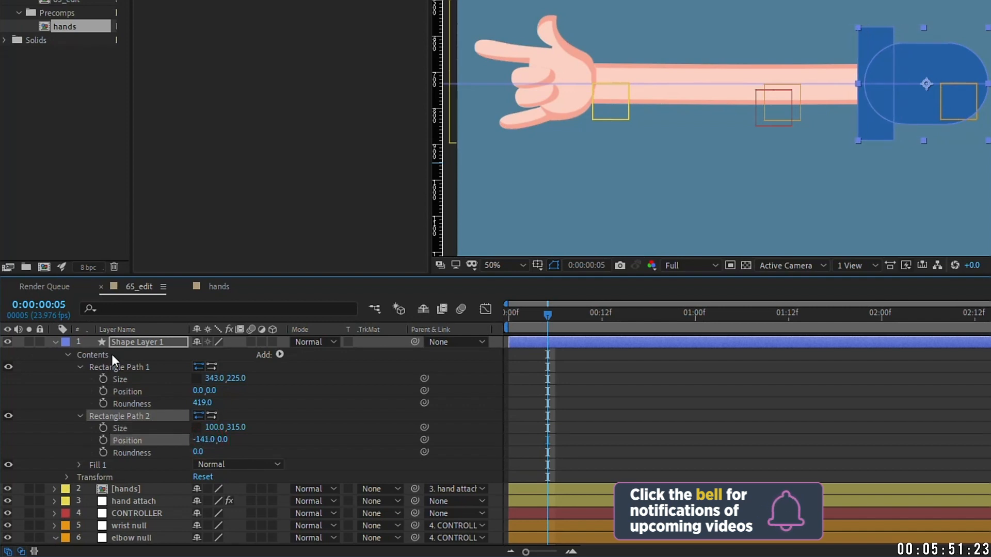
# Step: Add Merge Paths set to Subtract to cut the rectangle from the capsule
pyautogui.click(112, 354)
pyautogui.click(281, 355)
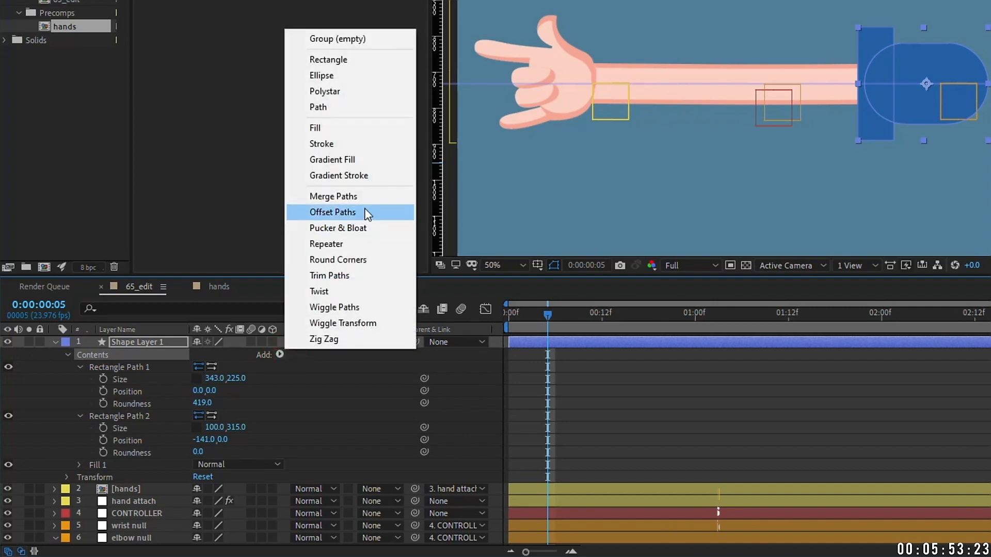
pyautogui.click(328, 196)
pyautogui.click(80, 466)
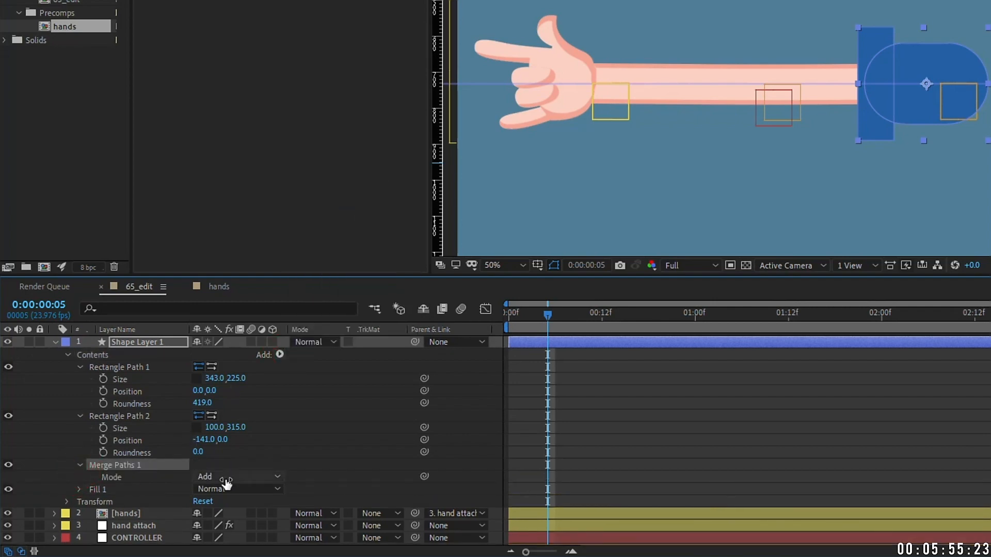
pyautogui.click(229, 478)
pyautogui.click(268, 429)
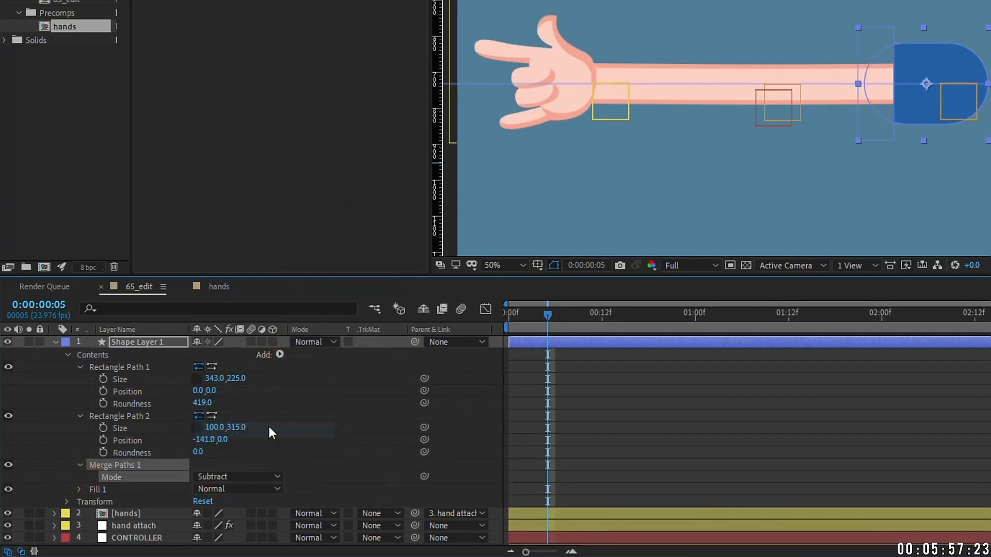
pyautogui.click(126, 416)
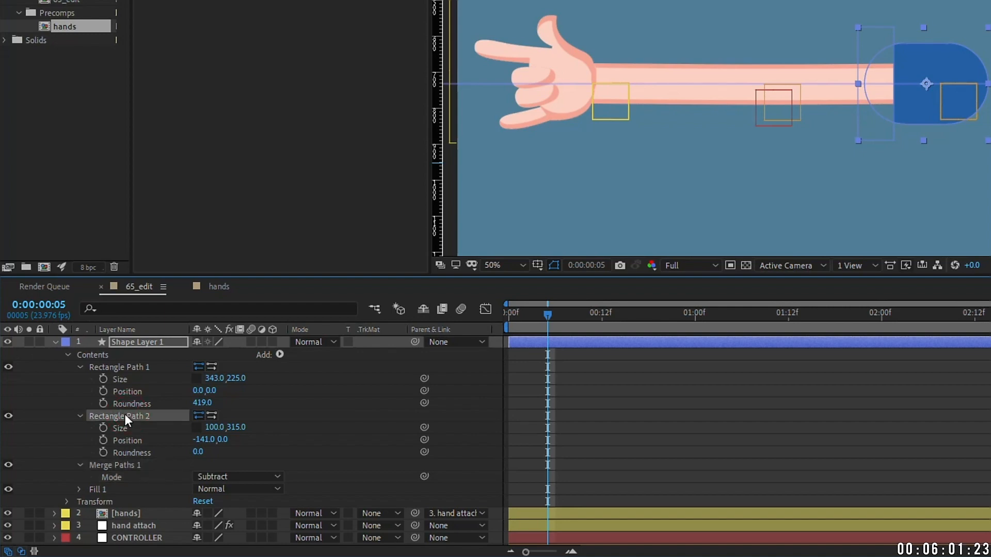
pyautogui.moveTo(201, 439)
pyautogui.mouseDown()
pyautogui.moveTo(179, 435)
pyautogui.moveTo(191, 427)
pyautogui.mouseUp()
# Step: Rename the shape layer 'sleeve' and test the elbow bend, then undo it
pyautogui.press('Return')
pyautogui.write('sleeve')
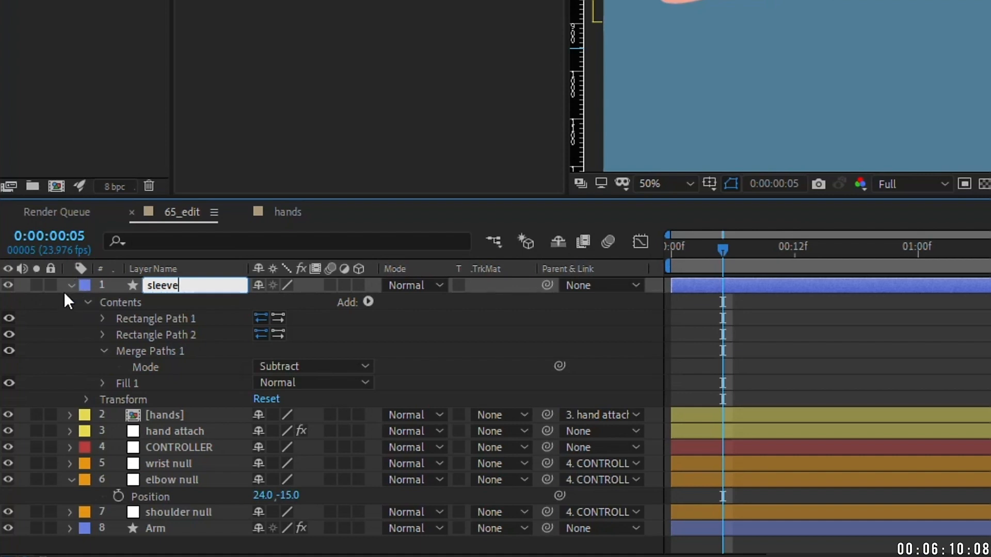
pyautogui.click(67, 288)
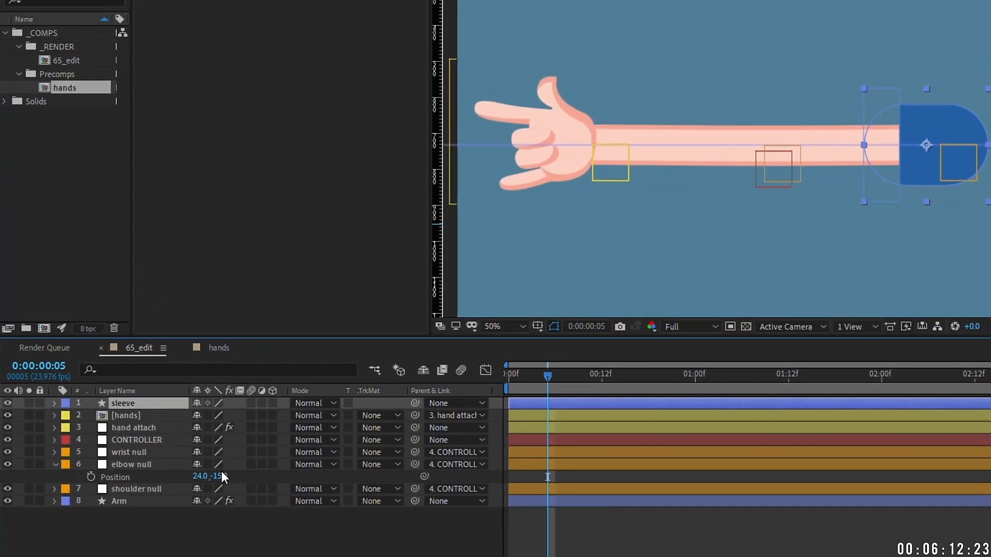
pyautogui.moveTo(290, 381); pyautogui.dragTo(245, 348)
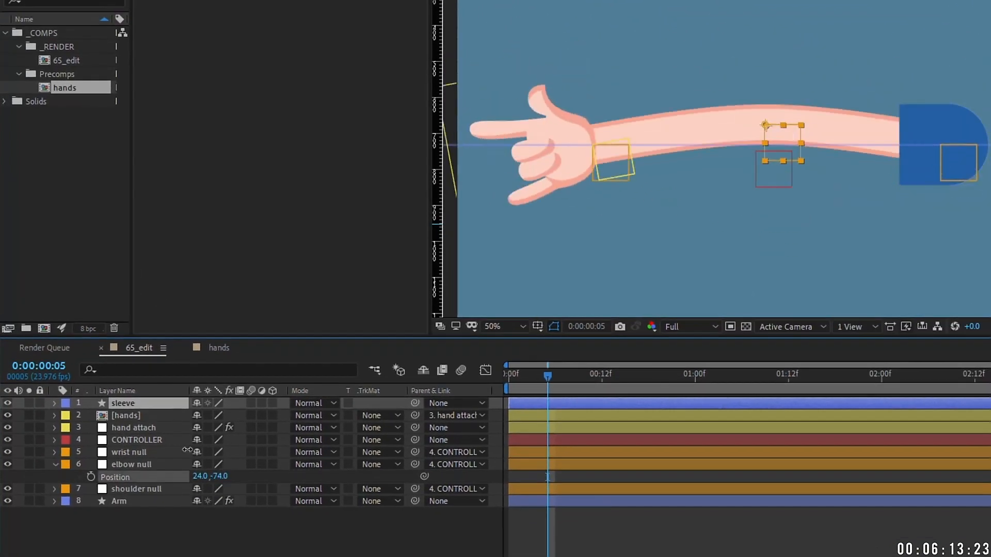
pyautogui.hotkey('ctrl', 'z')
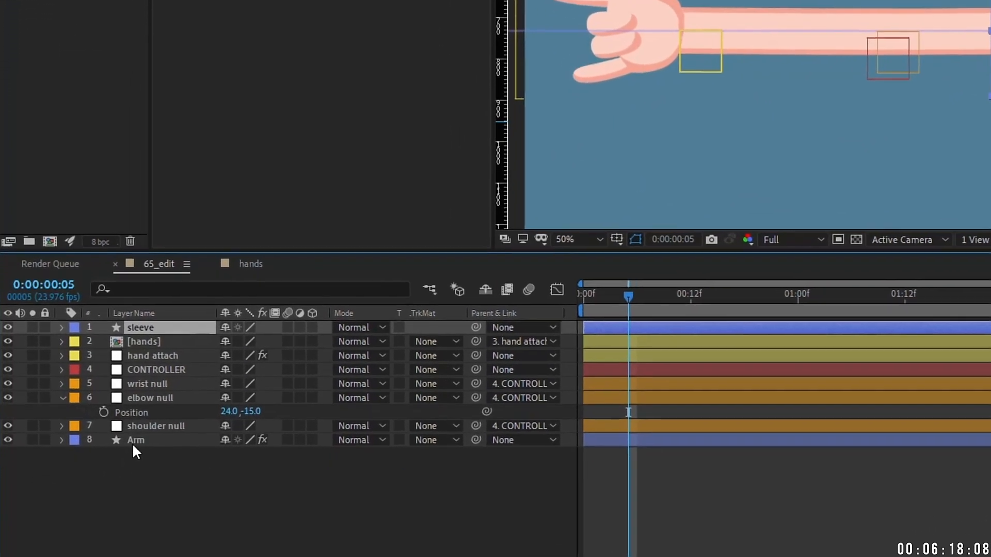
# Step: Create a Trace Path null from the Arm layer's path
pyautogui.click(134, 442)
pyautogui.click(62, 439)
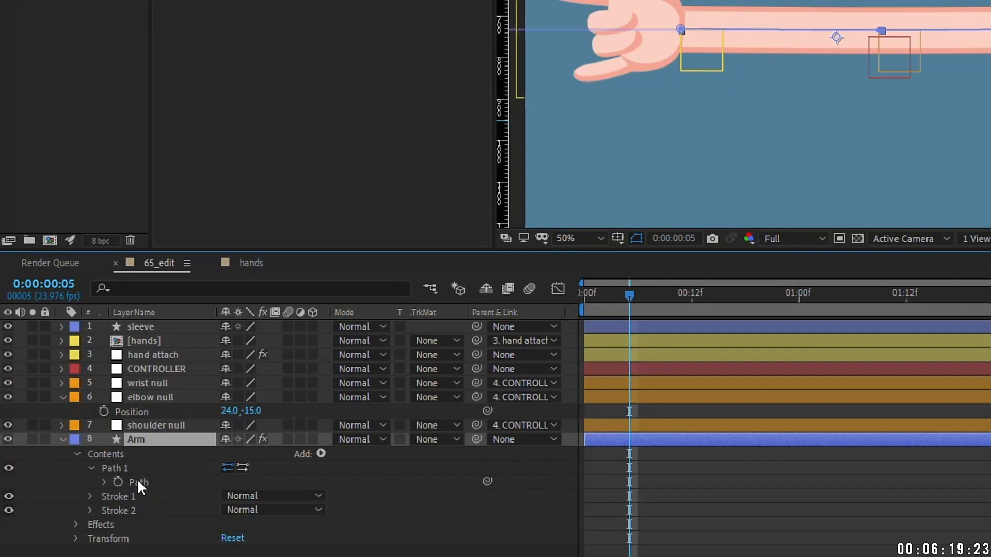
pyautogui.click(139, 481)
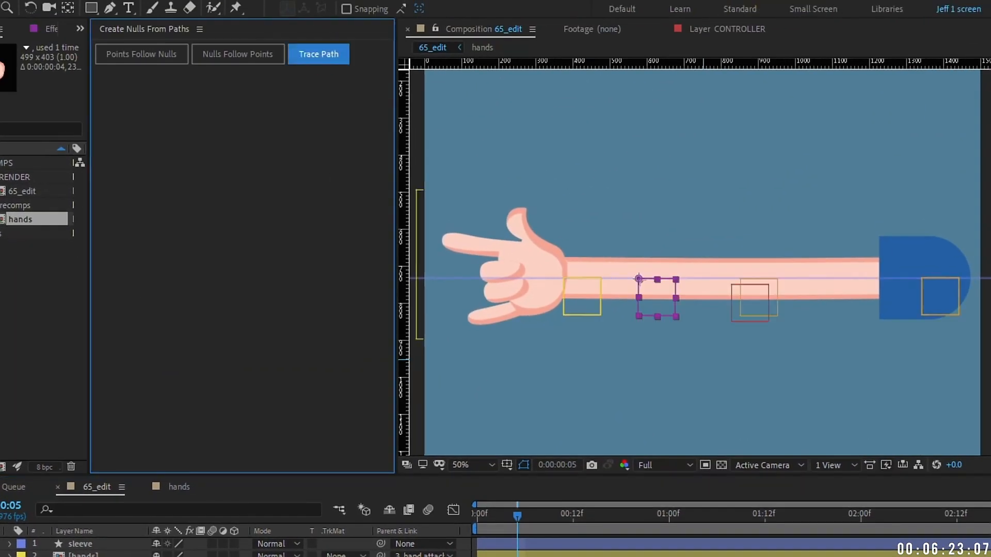
pyautogui.click(318, 53)
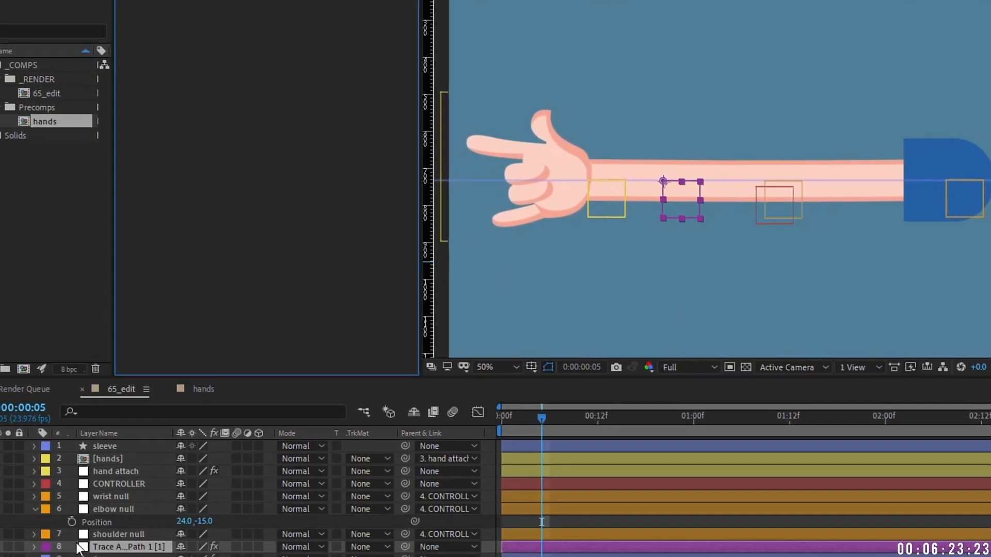
pyautogui.press('u')
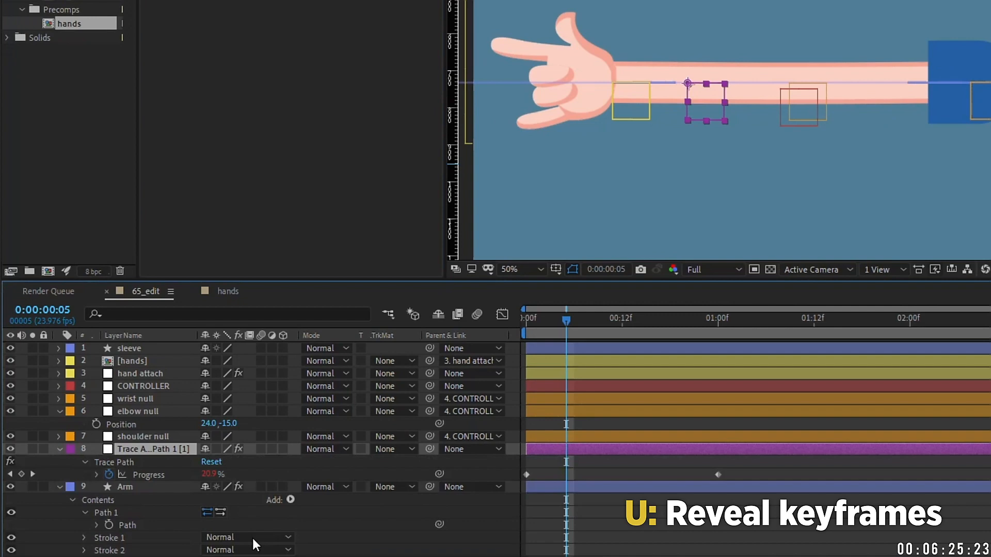
pyautogui.moveTo(517, 320); pyautogui.dragTo(678, 335)
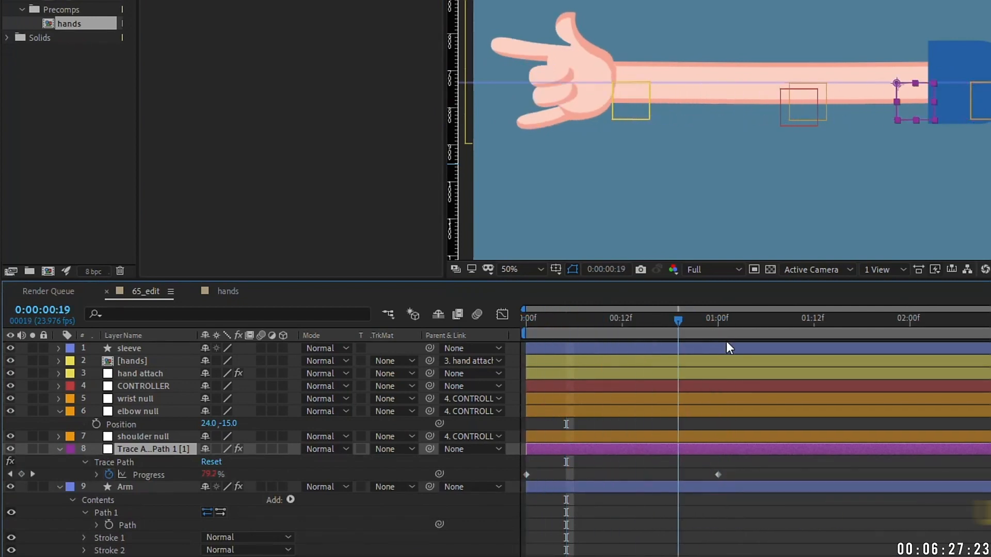
# Step: Delete the looping Progress expression and set Progress to 99%
pyautogui.press('k')
pyautogui.press('e')
pyautogui.press('e')
pyautogui.click(606, 488)
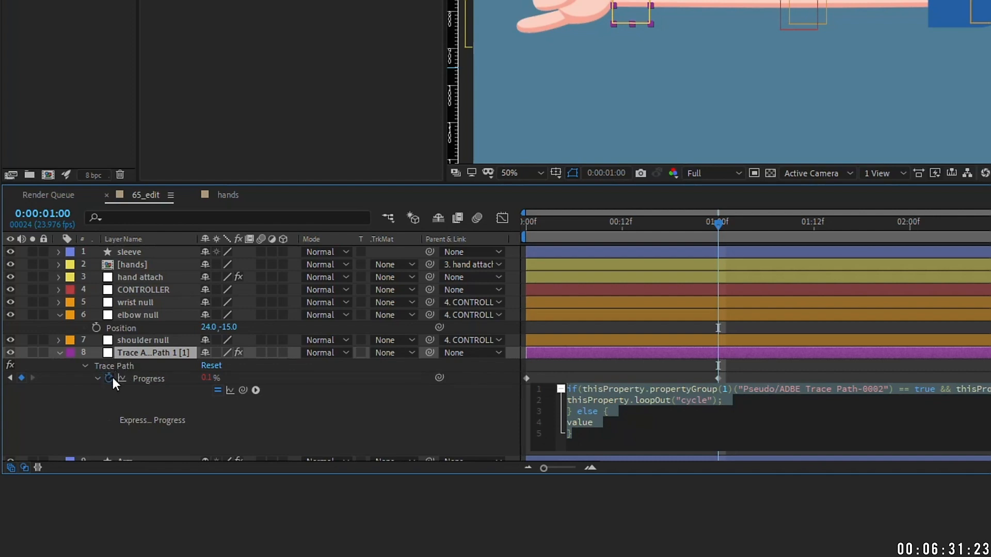
pyautogui.press('BackSpace')
pyautogui.click(334, 447)
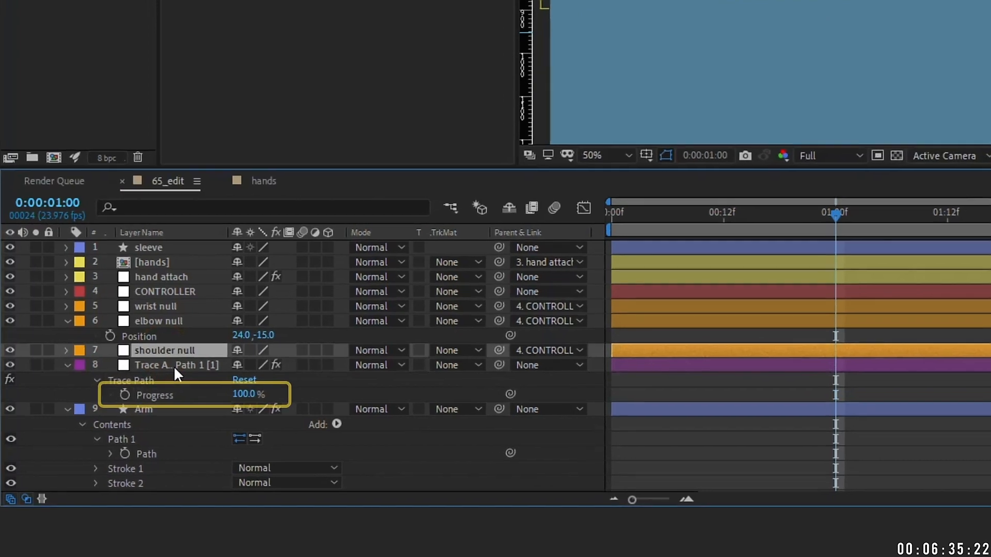
pyautogui.click(210, 378)
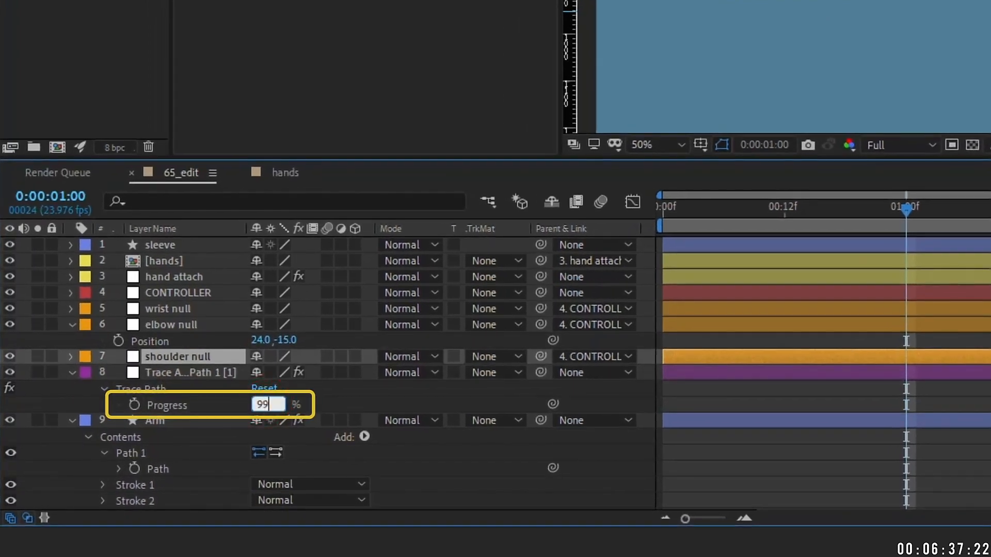
pyautogui.click(497, 454)
# Step: Rename the null 'sleeve attach' and parent sleeve to it
pyautogui.moveTo(178, 373); pyautogui.dragTo(179, 252)
pyautogui.press('Return')
pyautogui.write('sleeve')
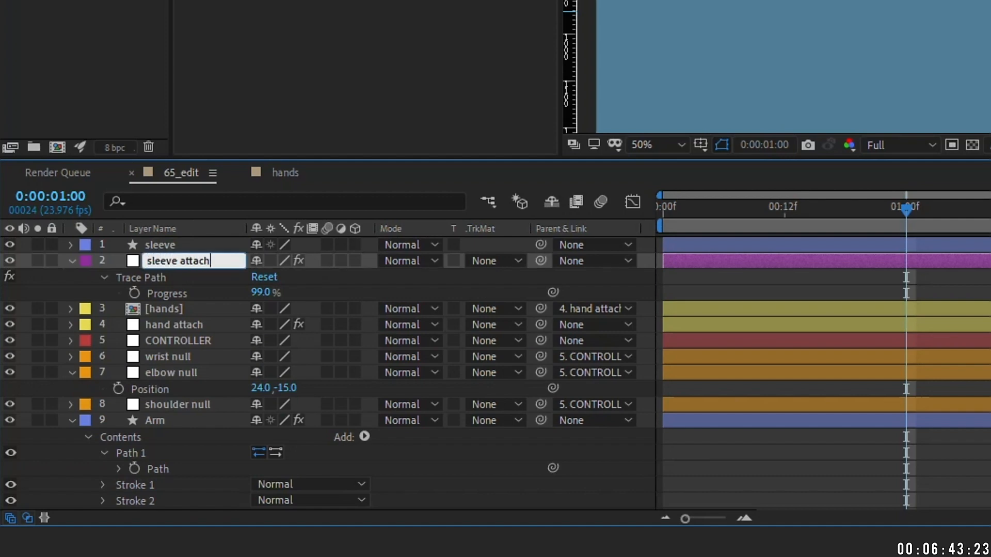
pyautogui.write(' attach')
pyautogui.click(537, 241)
pyautogui.moveTo(540, 244); pyautogui.dragTo(172, 261)
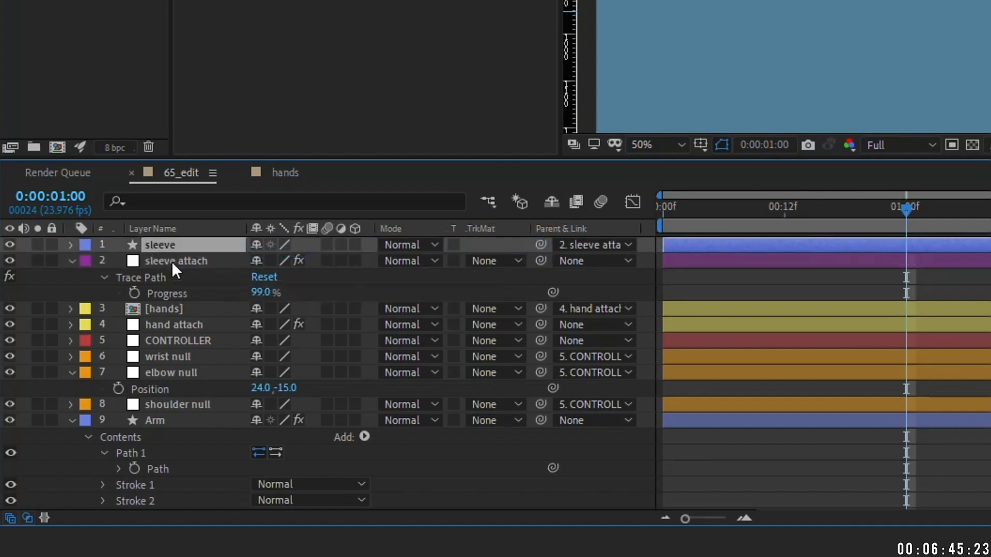
# Step: Test the elbow bend with Progress at 100%, then settle back on 99%
pyautogui.moveTo(287, 388); pyautogui.dragTo(495, 388)
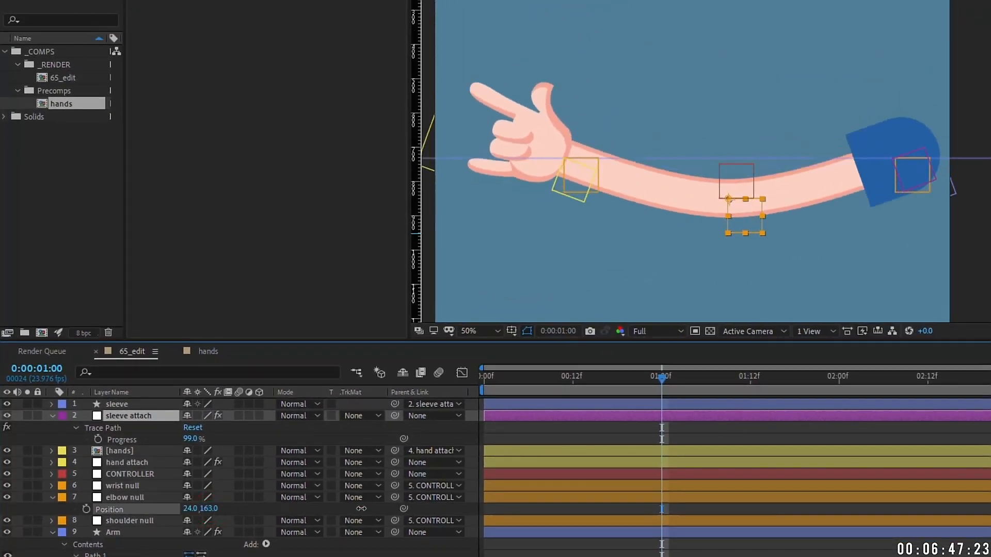
pyautogui.moveTo(362, 509); pyautogui.dragTo(258, 463)
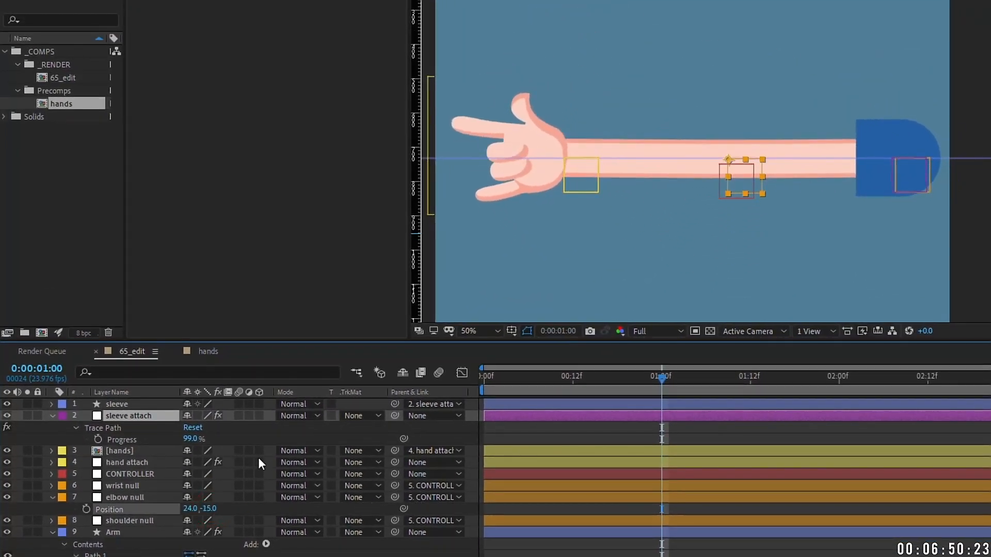
pyautogui.moveTo(192, 439); pyautogui.dragTo(202, 438)
pyautogui.moveTo(203, 508); pyautogui.dragTo(276, 456)
pyautogui.click(195, 439)
pyautogui.write('99')
pyautogui.click(279, 430)
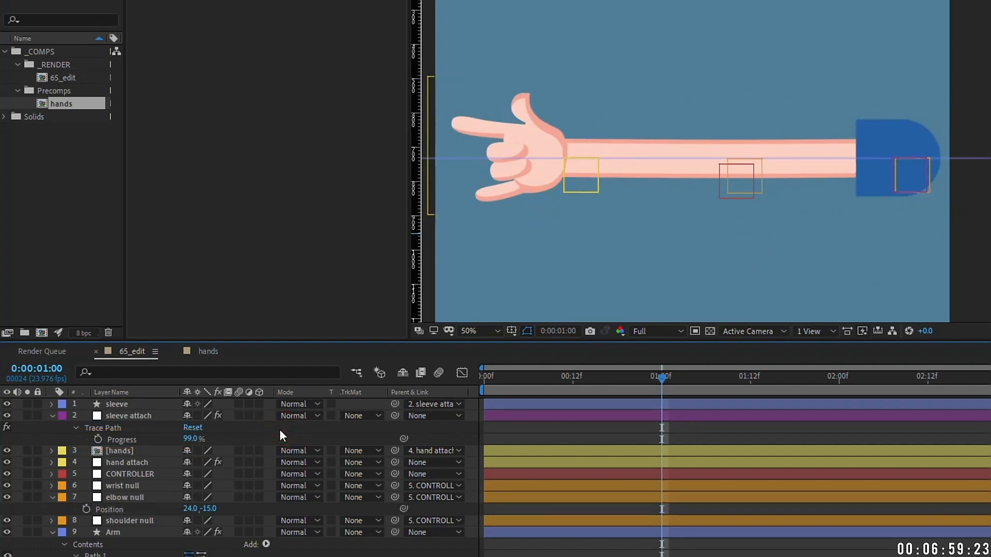
pyautogui.moveTo(490, 378)
pyautogui.mouseDown()
pyautogui.moveTo(564, 380)
pyautogui.moveTo(503, 376)
pyautogui.mouseUp()
pyautogui.click(124, 452)
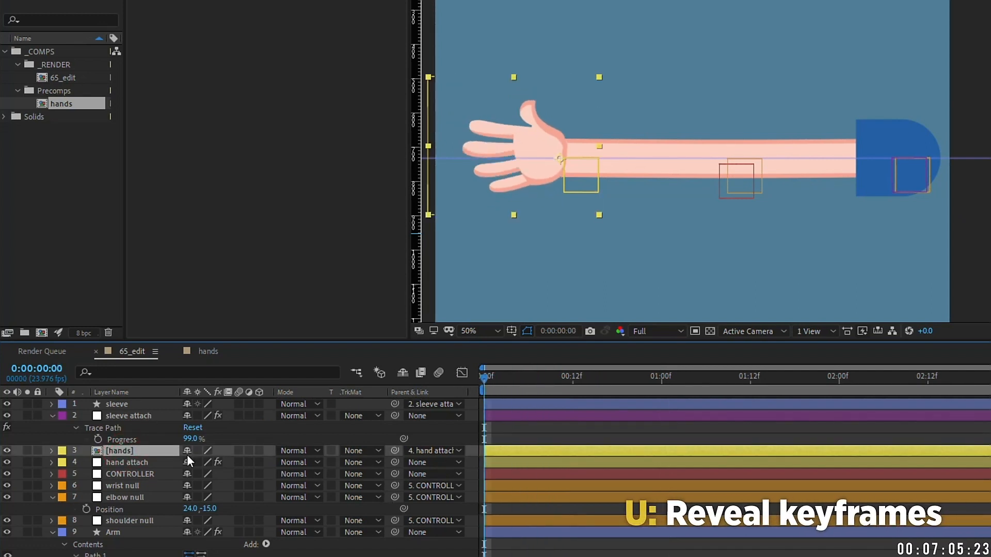
# Step: Turn on Position keyframing for the wrist and elbow nulls
pyautogui.press('u')
pyautogui.click(497, 463)
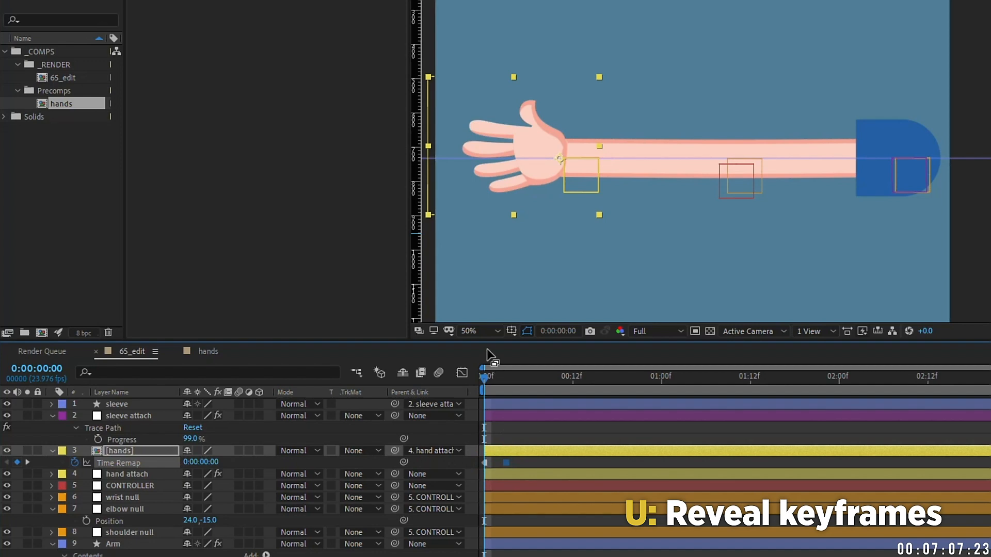
pyautogui.moveTo(484, 370); pyautogui.dragTo(450, 366)
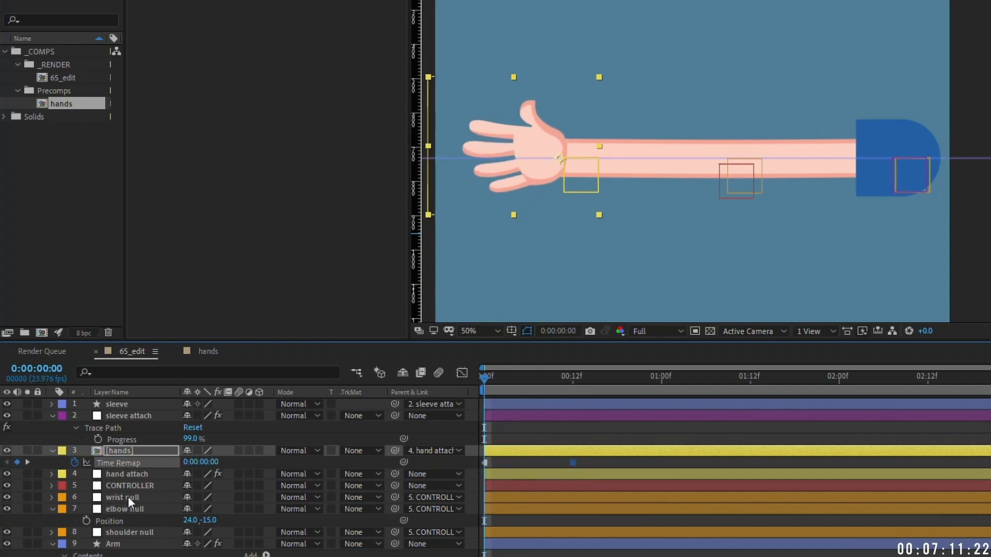
pyautogui.click(129, 497)
pyautogui.press('p')
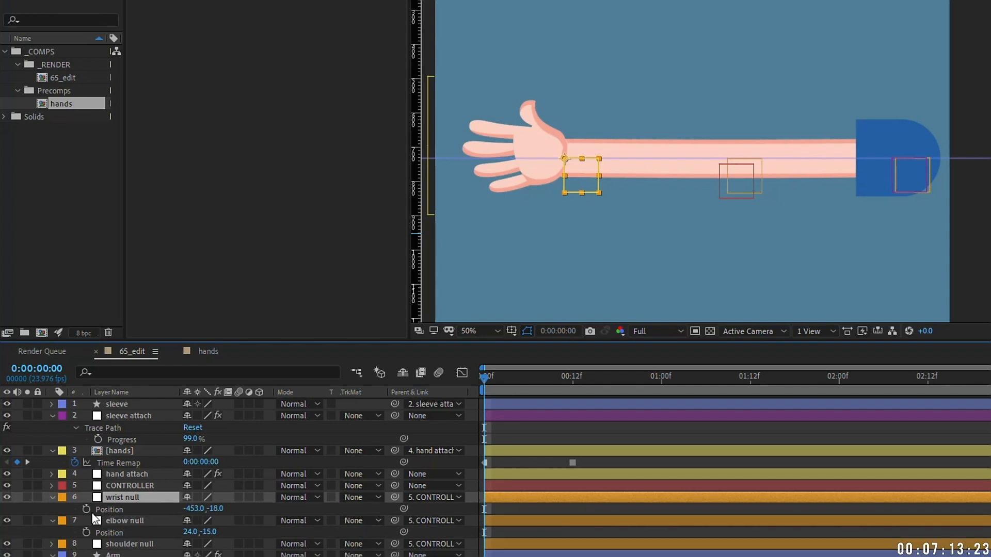
pyautogui.click(86, 509)
pyautogui.click(87, 533)
# Step: Raise the wrist and push the elbow to bend the arm at frame 11, then preview
pyautogui.moveTo(494, 379); pyautogui.dragTo(566, 376)
pyautogui.moveTo(215, 509); pyautogui.dragTo(353, 539)
pyautogui.moveTo(209, 532); pyautogui.dragTo(242, 533)
pyautogui.moveTo(192, 509); pyautogui.dragTo(163, 507)
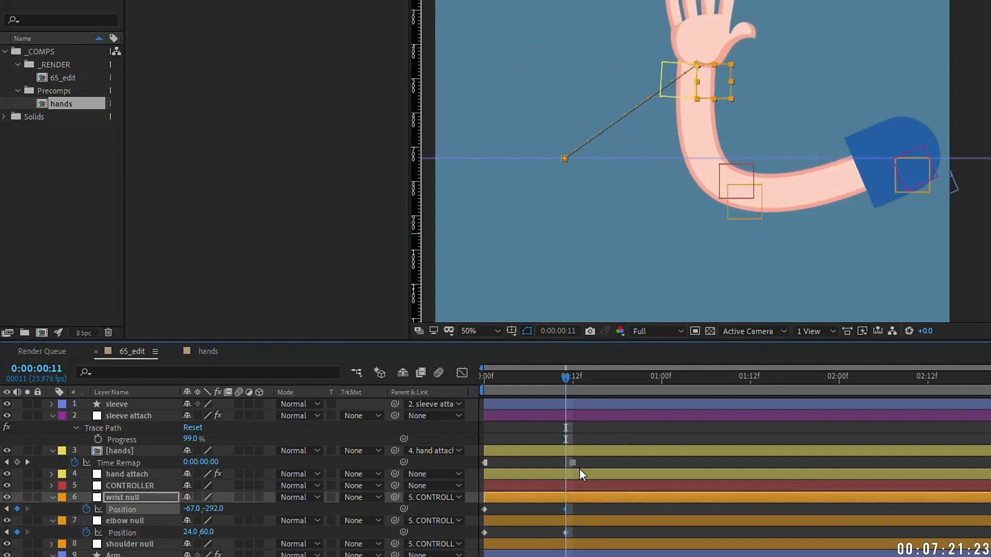
pyautogui.moveTo(573, 463); pyautogui.dragTo(565, 463)
pyautogui.moveTo(641, 192); pyautogui.dragTo(644, 227)
pyautogui.click(500, 377)
pyautogui.press('space')
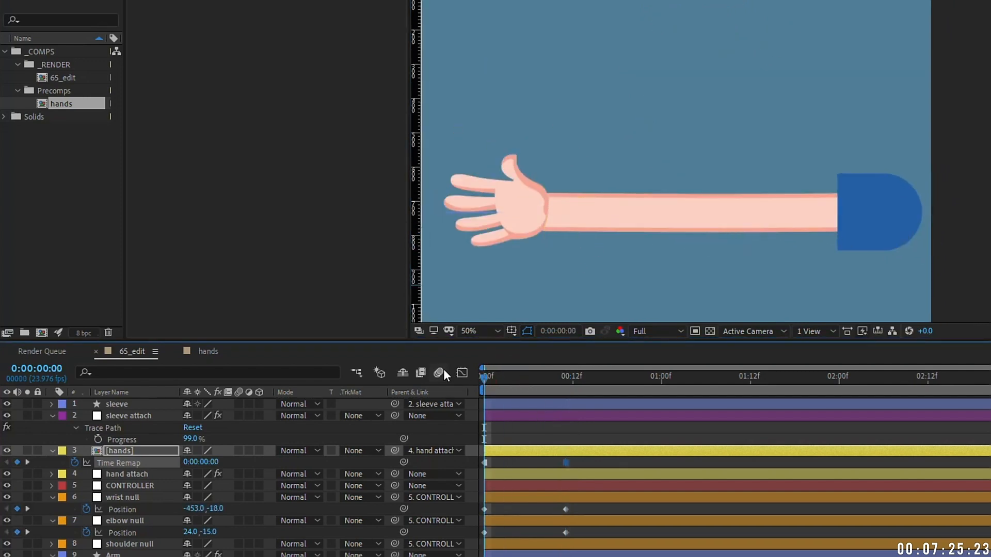
pyautogui.press('space')
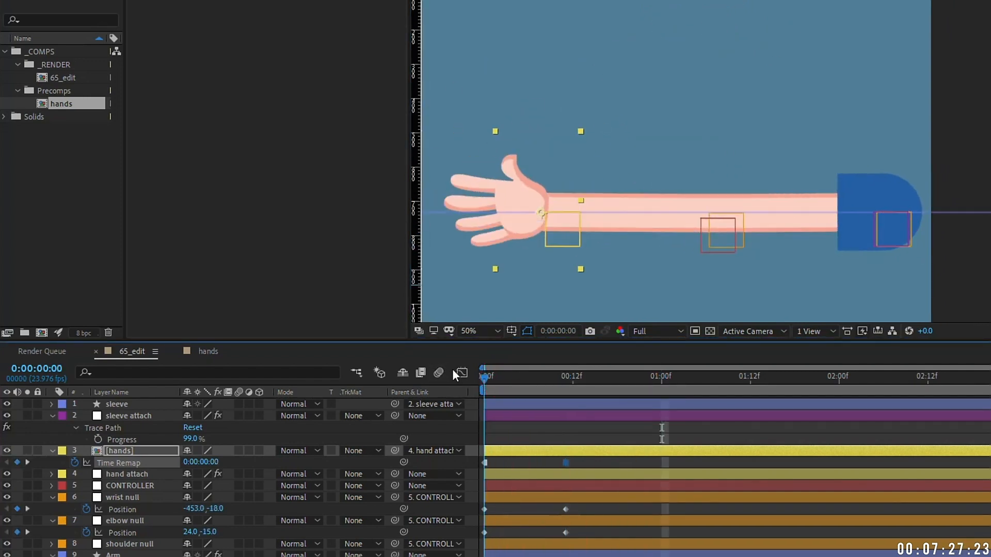
pyautogui.press('space')
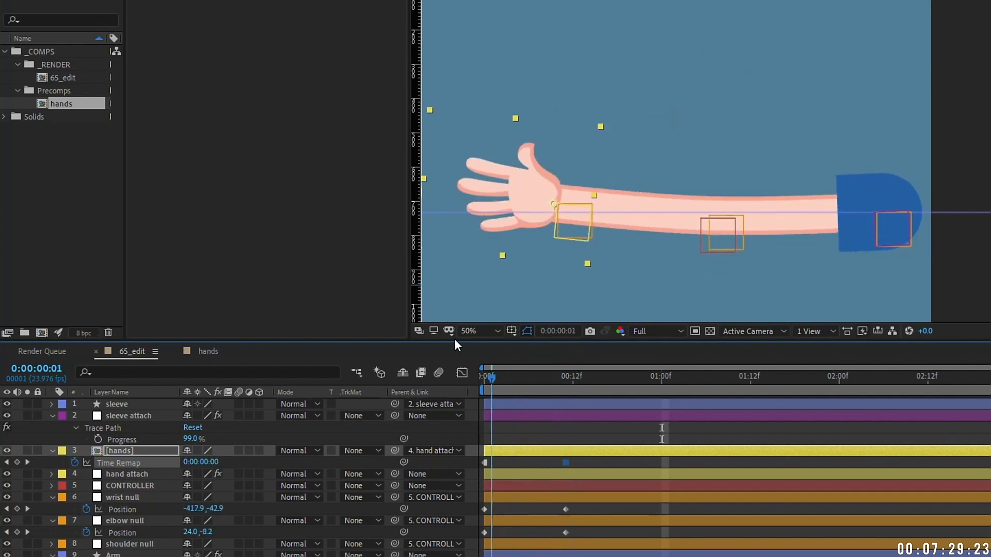
# Step: Raise the wrist at frame 5, make its keyframe Bezier, and curve its path upward
pyautogui.moveTo(525, 377); pyautogui.dragTo(522, 376)
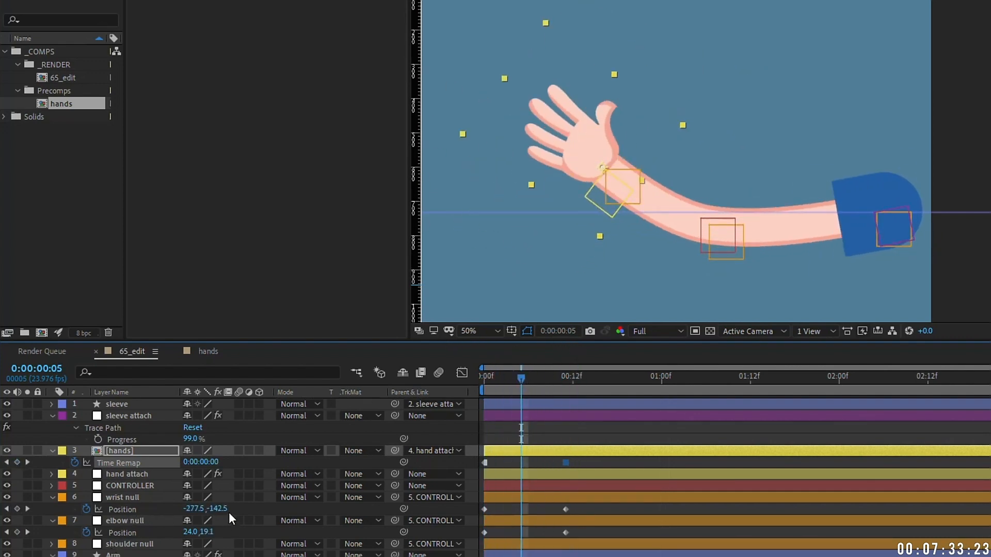
pyautogui.moveTo(221, 509); pyautogui.dragTo(161, 485)
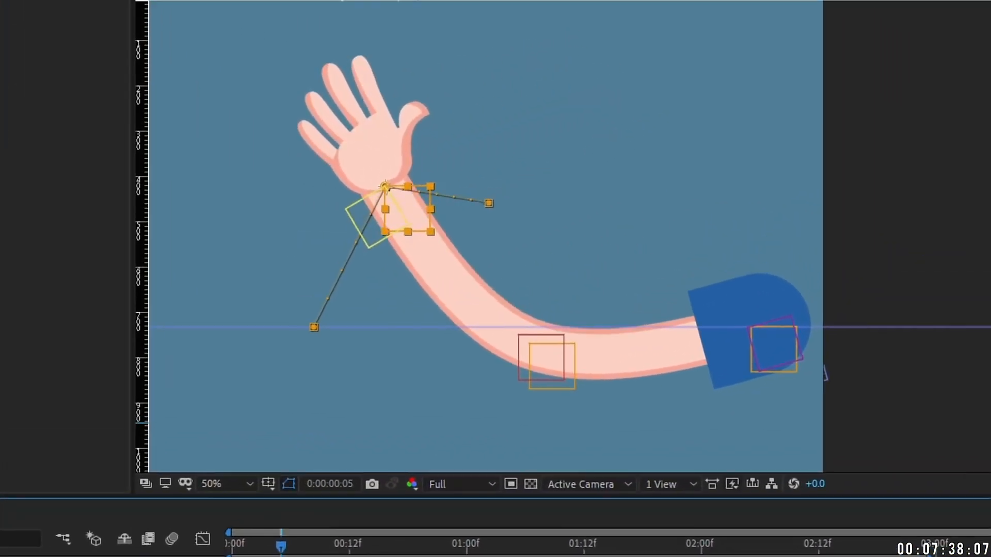
pyautogui.moveTo(469, 188); pyautogui.dragTo(468, 175)
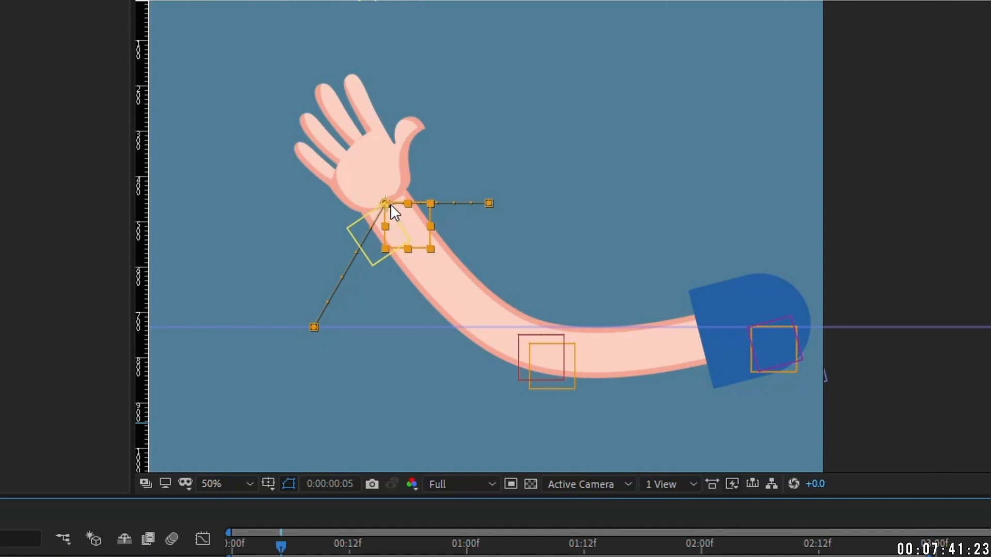
pyautogui.rightClick(386, 205)
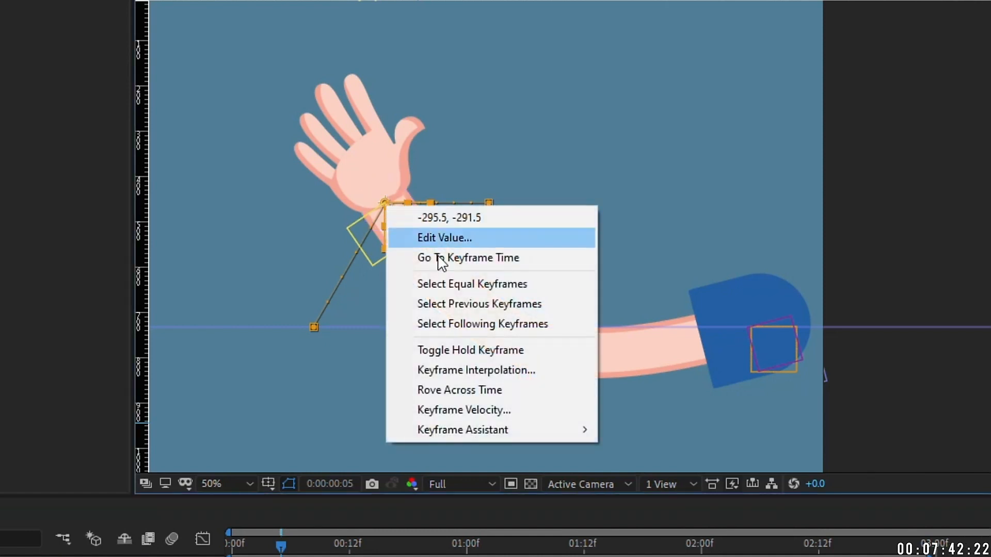
pyautogui.click(486, 370)
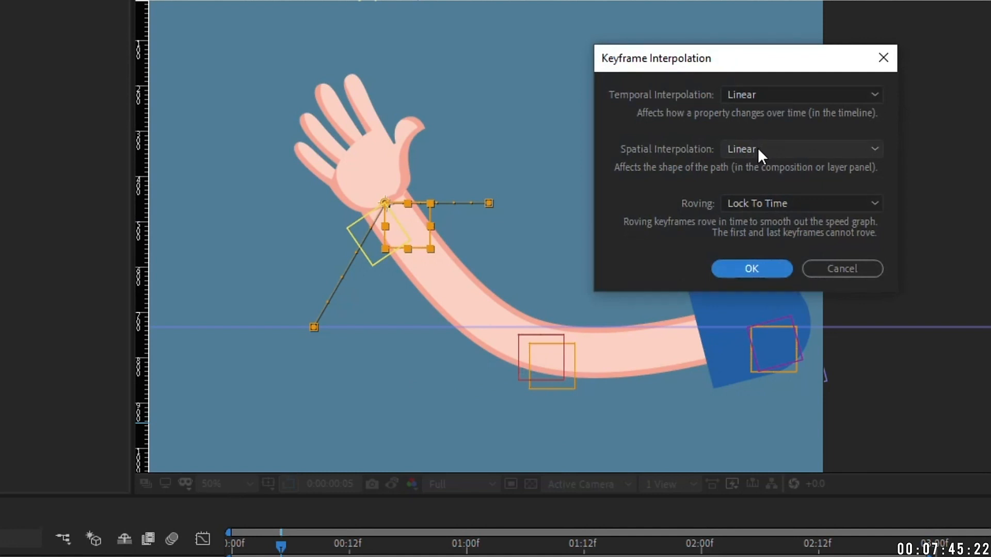
pyautogui.click(758, 147)
pyautogui.click(759, 212)
pyautogui.click(751, 269)
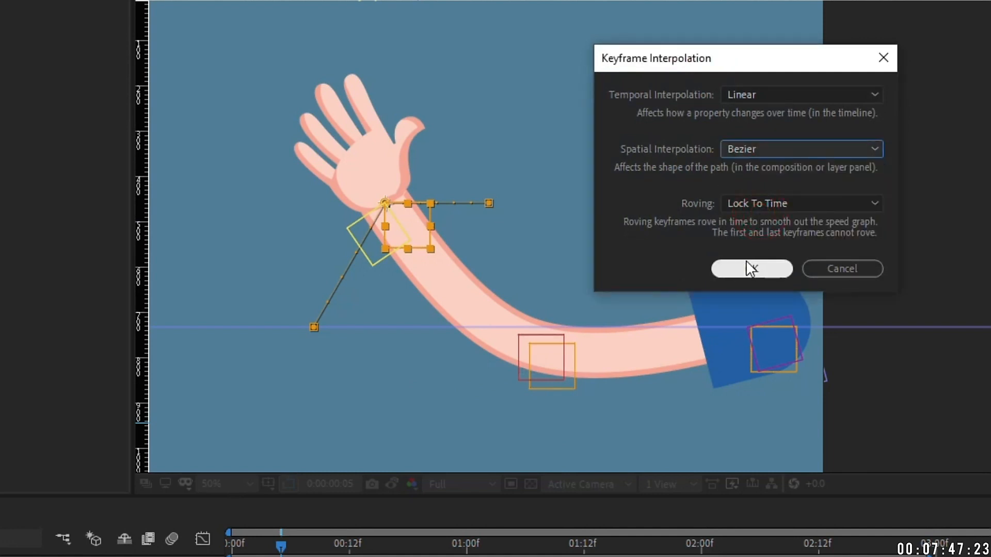
pyautogui.moveTo(415, 183); pyautogui.dragTo(429, 174)
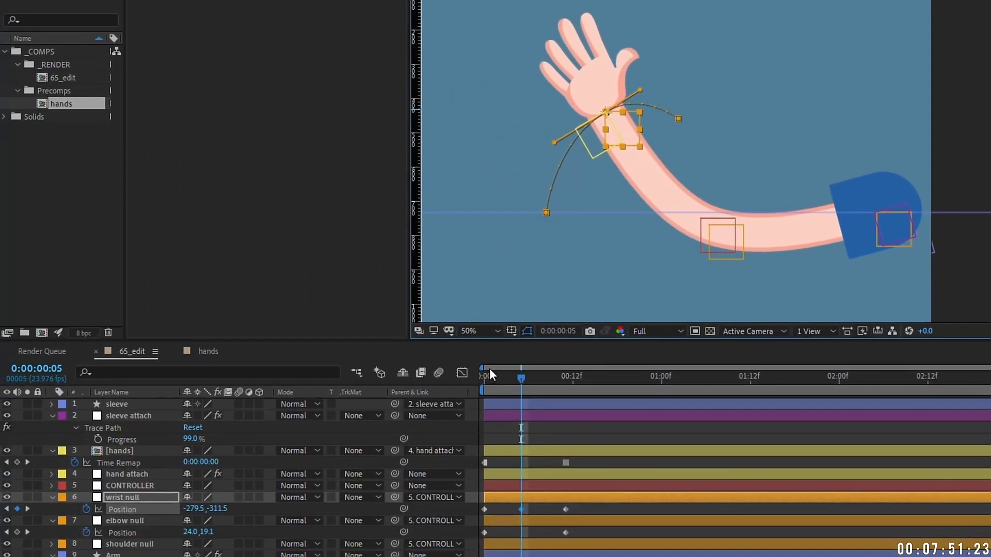
# Step: Adjust the elbow null at frame 5 and play back the arm animation
pyautogui.press('space')
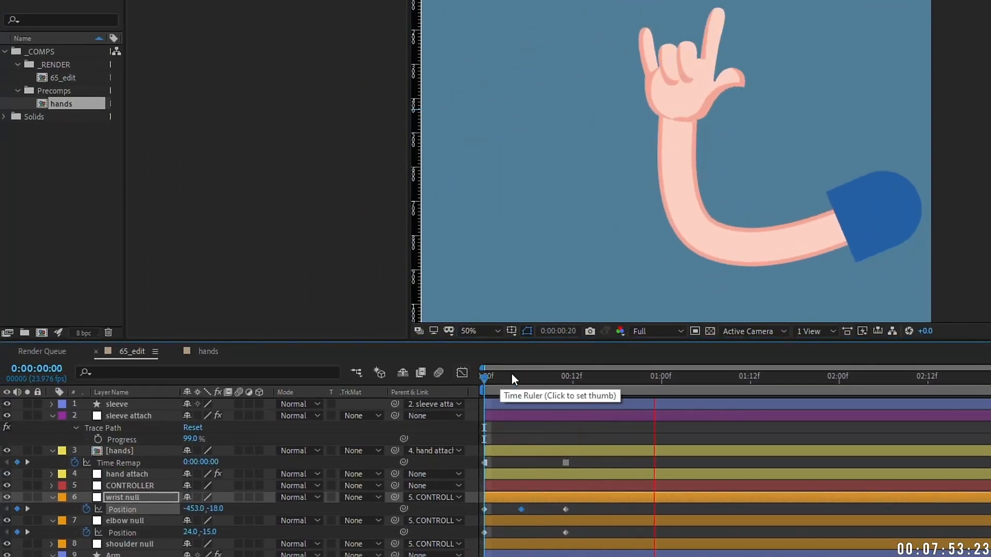
pyautogui.click(522, 382)
pyautogui.moveTo(207, 532); pyautogui.dragTo(181, 532)
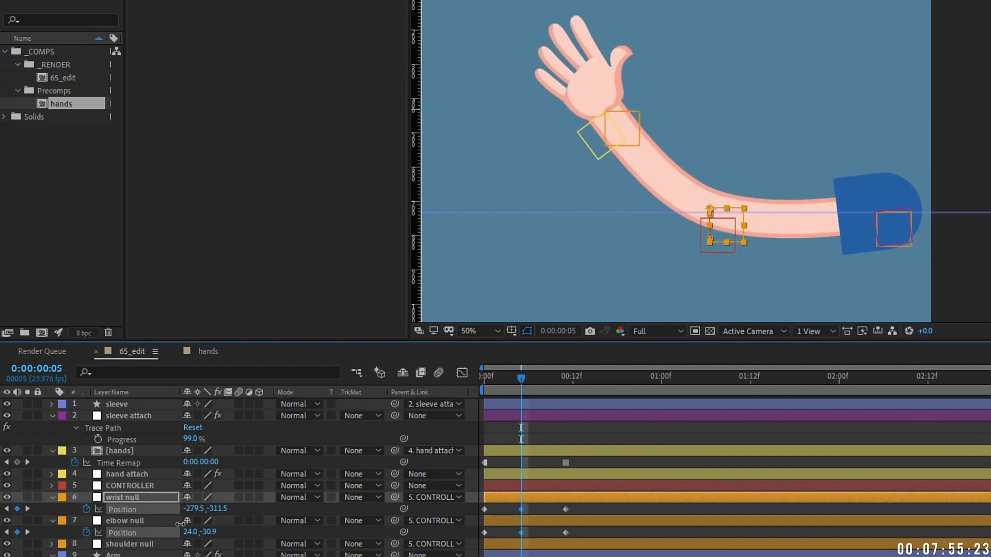
pyautogui.click(488, 376)
pyautogui.press('space')
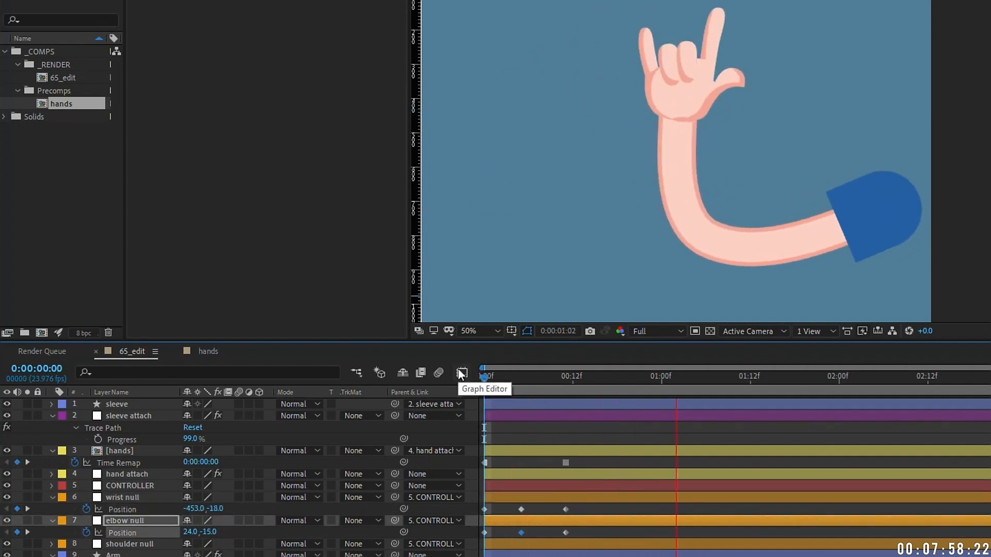
pyautogui.press('space')
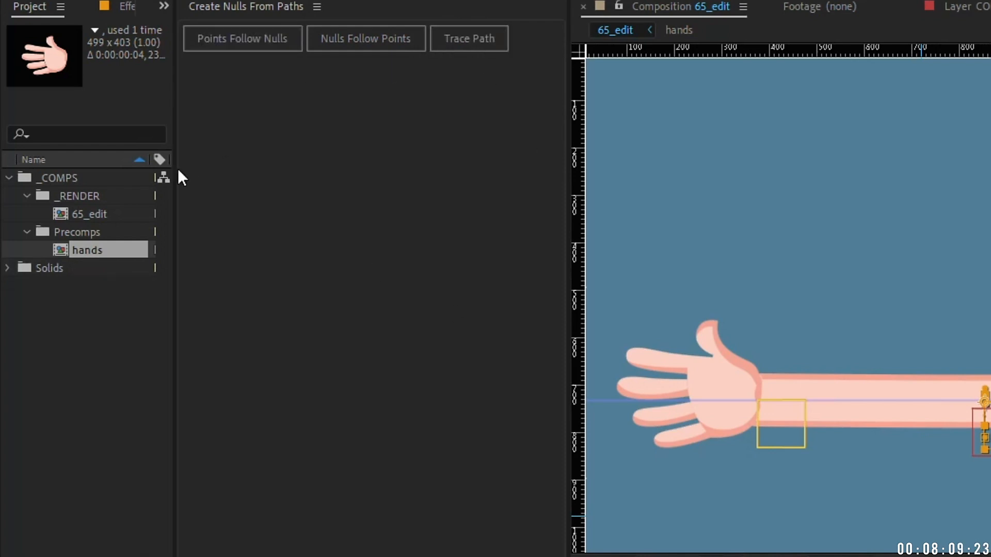
# Step: Duplicate the 65_edit composition and open the 65_edit 2 copy
pyautogui.moveTo(176, 166); pyautogui.dragTo(305, 166)
pyautogui.click(109, 216)
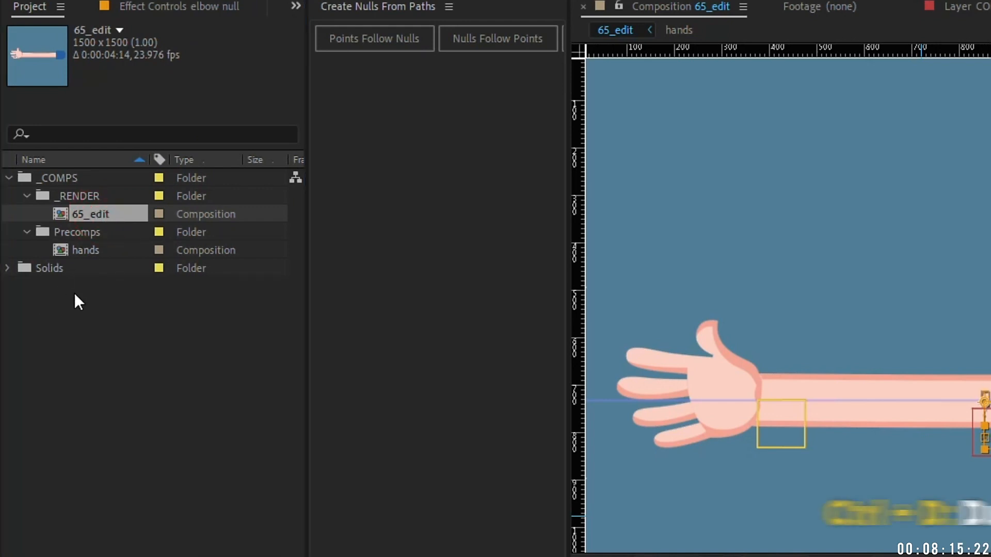
pyautogui.hotkey('ctrl', 'd')
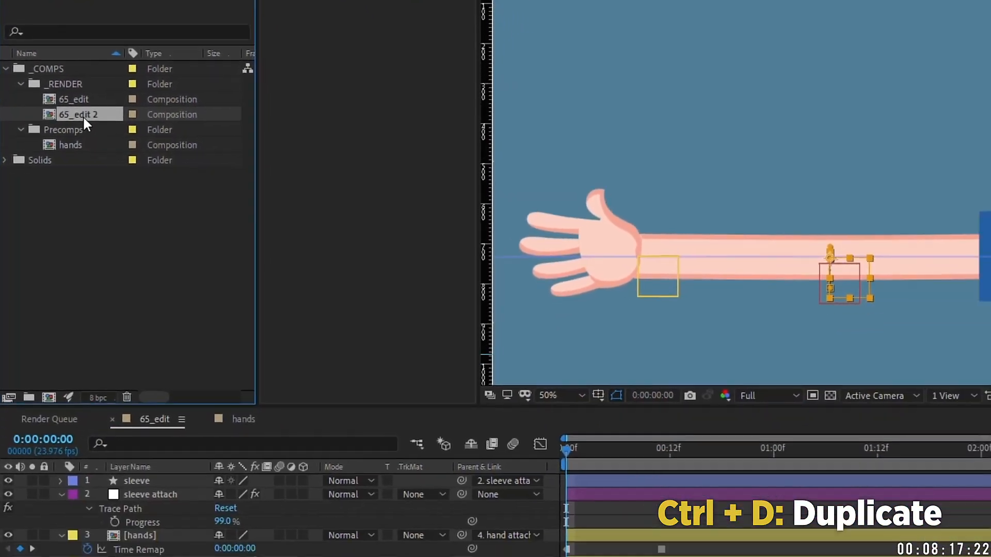
pyautogui.doubleClick(98, 210)
# Step: Clear the wrist and elbow nulls' Position keyframes
pyautogui.click(581, 336)
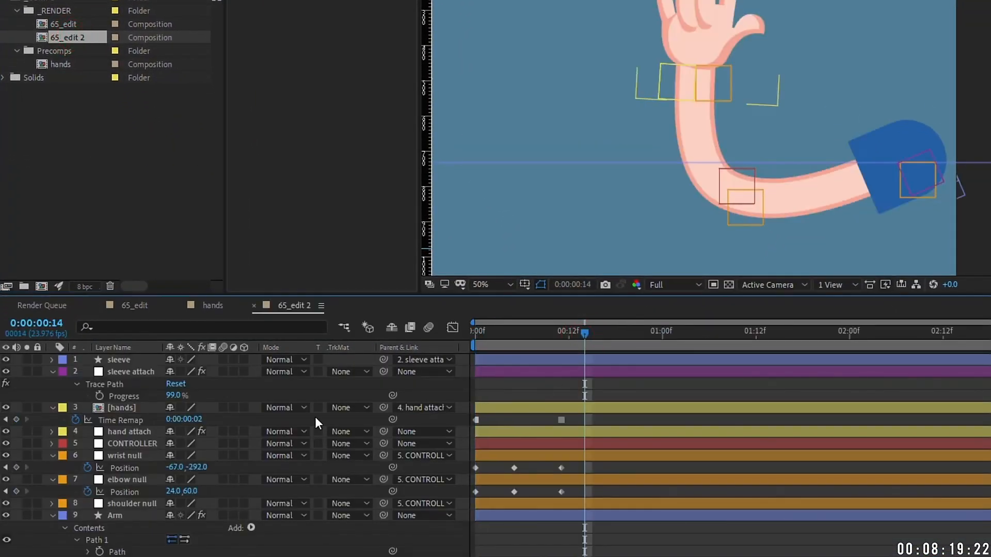
pyautogui.click(82, 417)
pyautogui.press('Home')
pyautogui.click(87, 455)
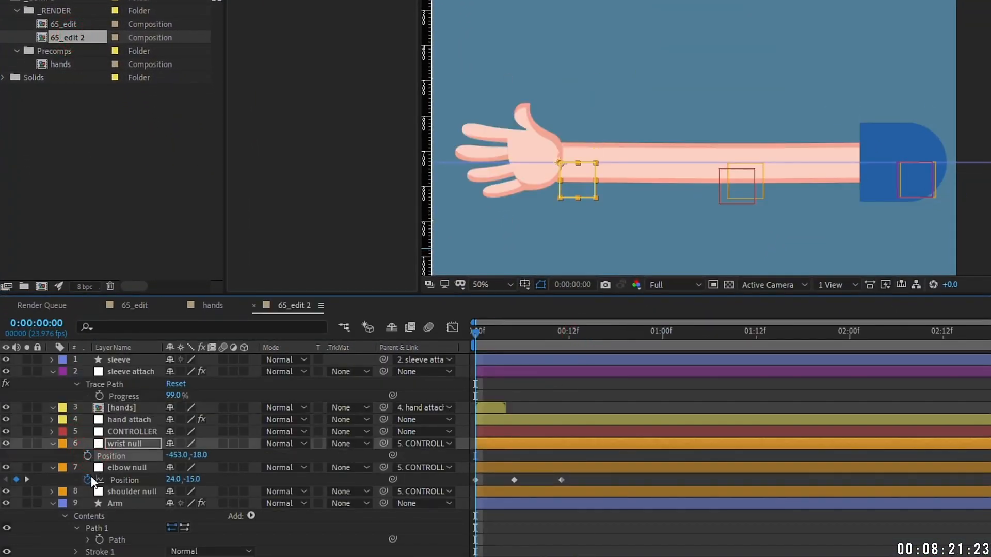
pyautogui.click(88, 479)
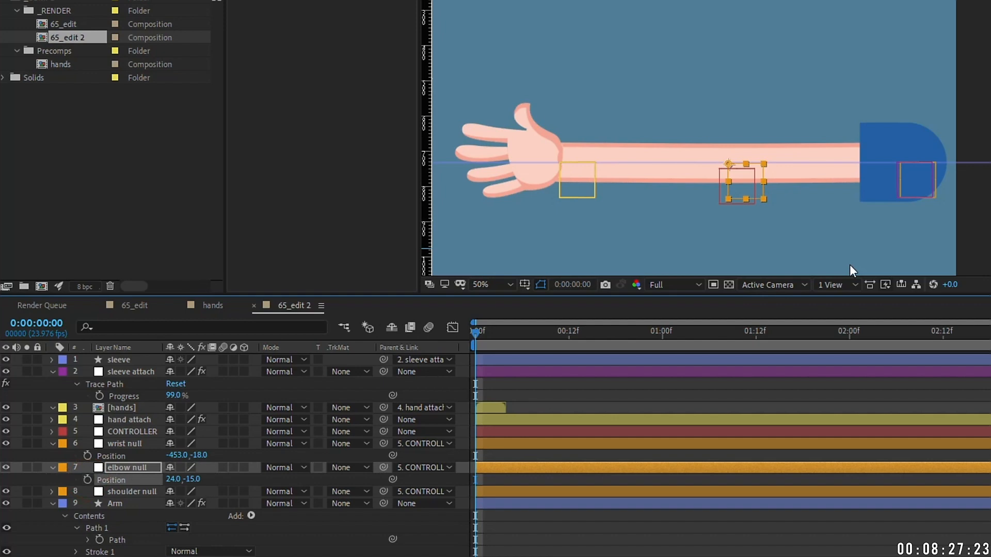
# Step: Re-enable Time Remapping on [hands] and delete the extra Time Remap keyframe
pyautogui.rightClick(495, 408)
pyautogui.moveTo(537, 94)
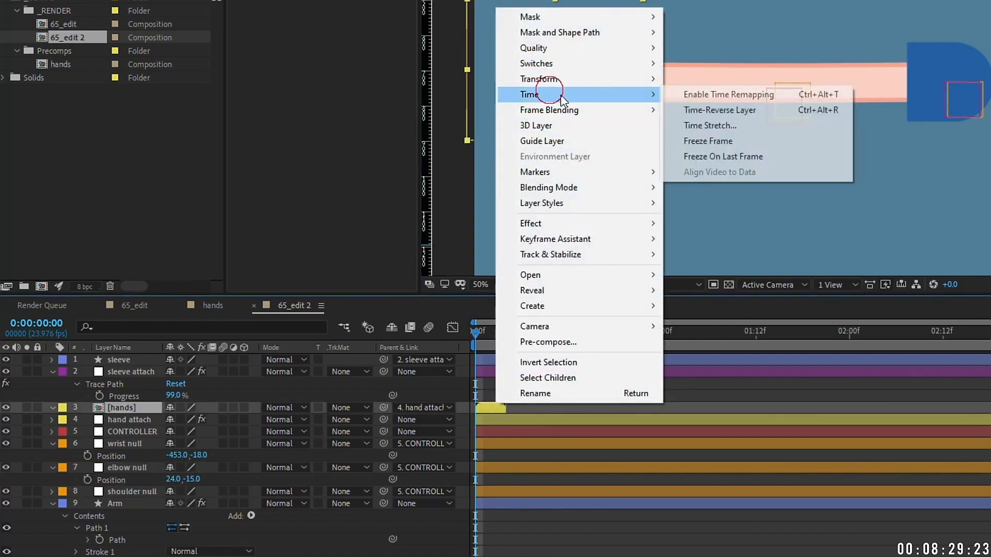
pyautogui.click(689, 94)
pyautogui.click(514, 419)
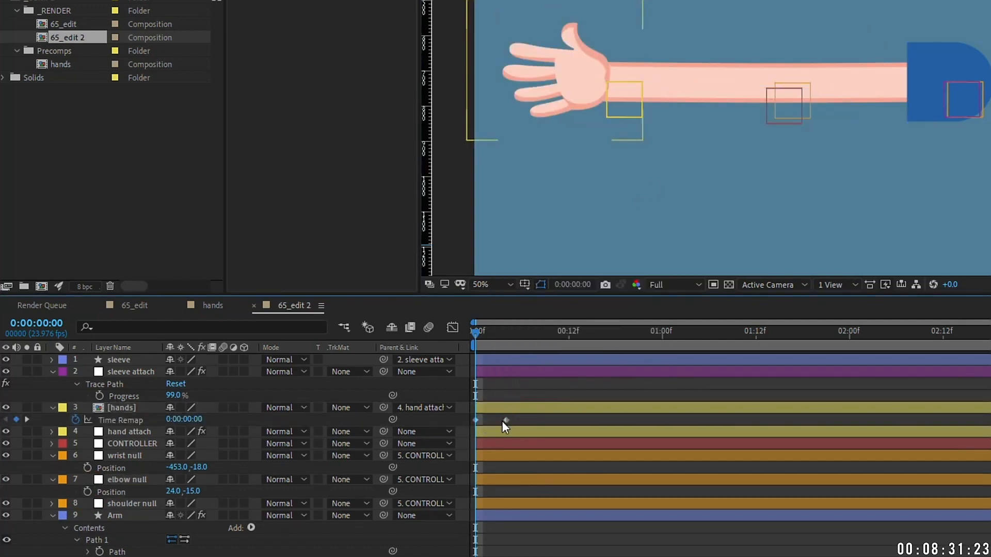
pyautogui.click(506, 421)
pyautogui.press('Delete')
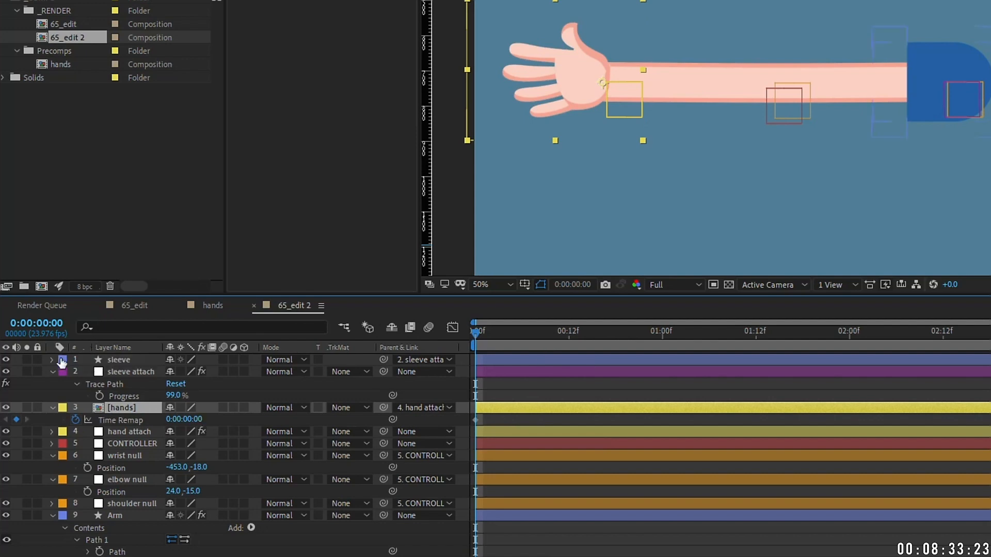
# Step: Collapse the sleeve attach, hands and wrist properties and select all layers
pyautogui.click(53, 372)
pyautogui.click(52, 384)
pyautogui.click(51, 420)
pyautogui.hotkey('ctrl', 'a')
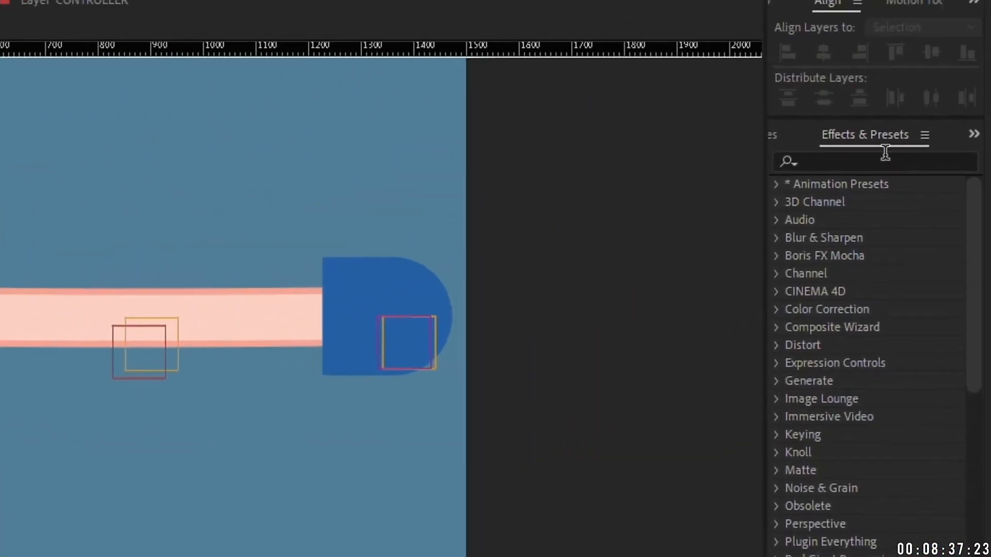
# Step: Apply the Tie preset from Effects & Presets and name the new layer 'tie'
pyautogui.click(876, 160)
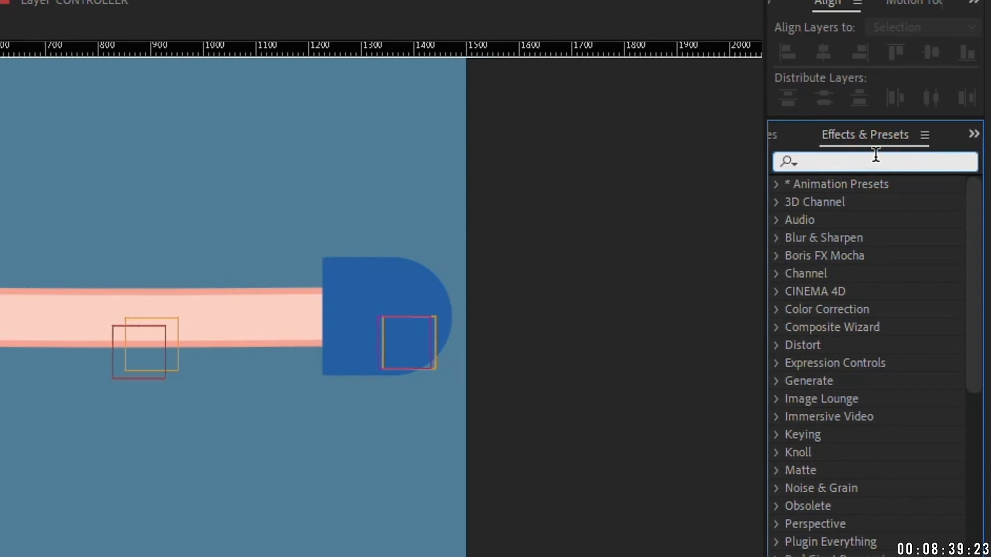
pyautogui.write('tie')
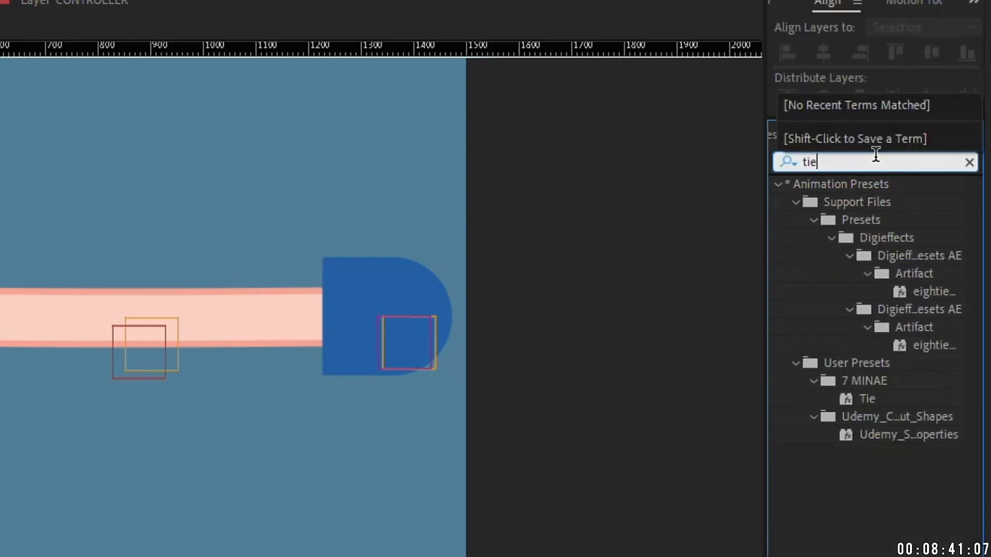
pyautogui.doubleClick(873, 396)
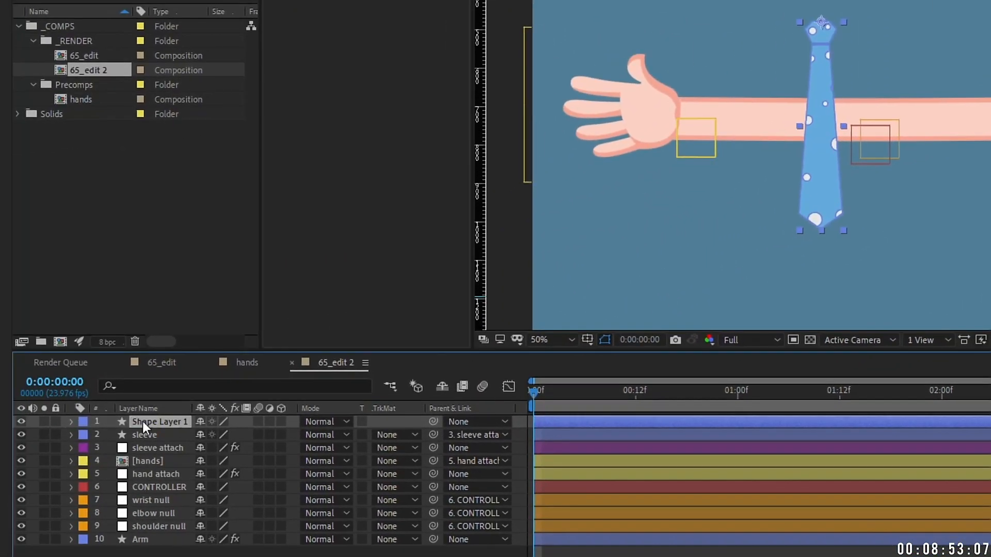
pyautogui.press('Return')
pyautogui.write('tie')
pyautogui.press('Return')
# Step: Lower the tie's Position to 750.0, 669.6 so its knot sits on the arm
pyautogui.press('p')
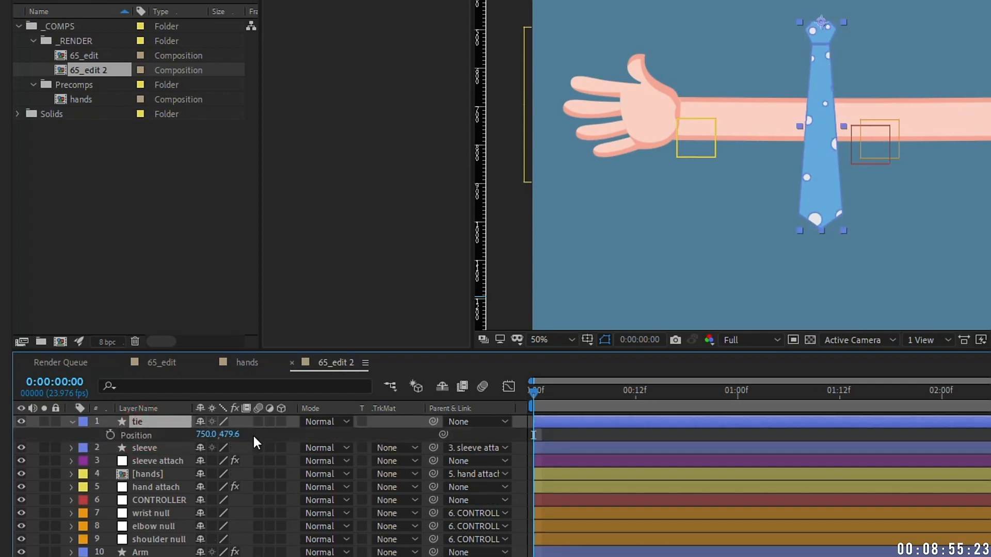
pyautogui.moveTo(227, 437); pyautogui.dragTo(403, 404)
pyautogui.scroll(2, 713, 77)
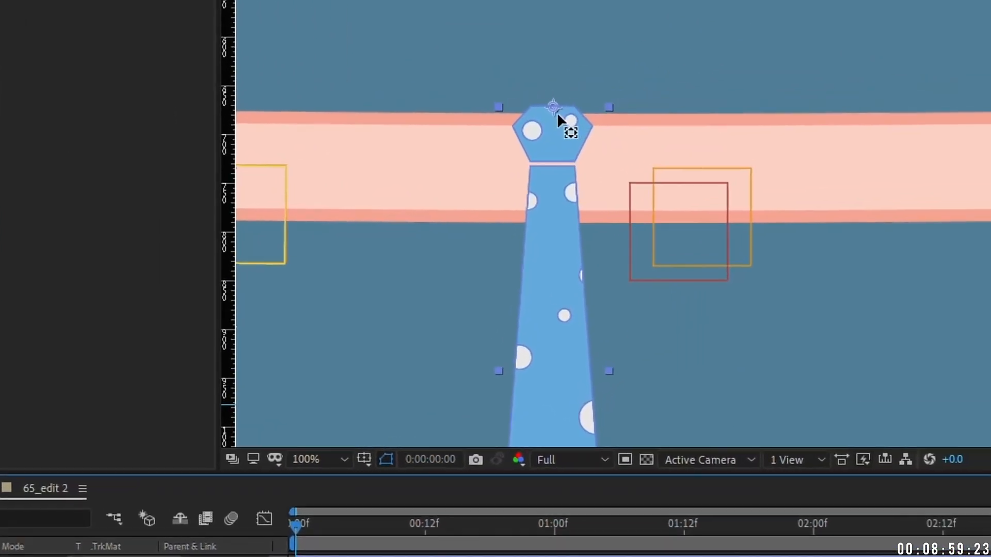
# Step: Create a Trace Path null from the Arm layer's path and check its motion
pyautogui.click(527, 112)
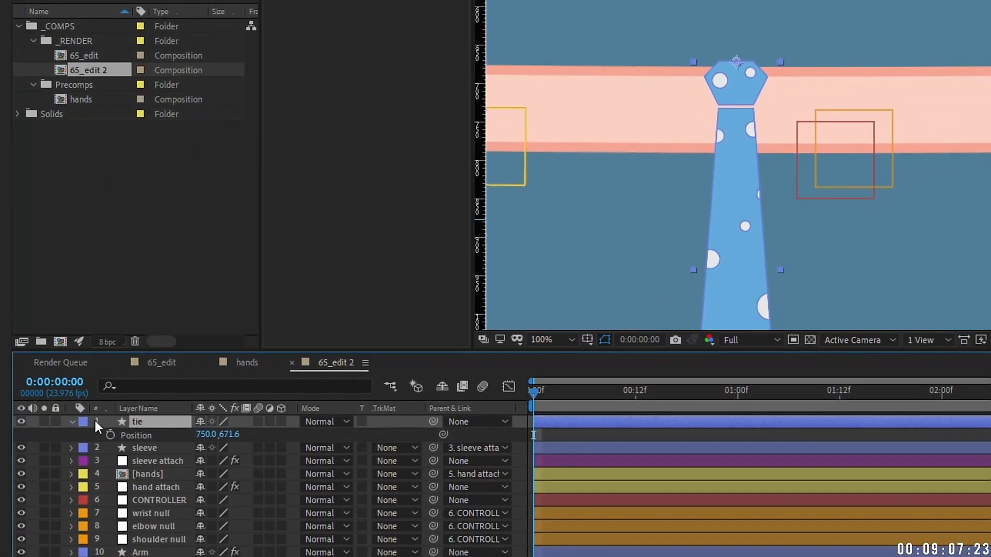
pyautogui.click(73, 422)
pyautogui.click(142, 539)
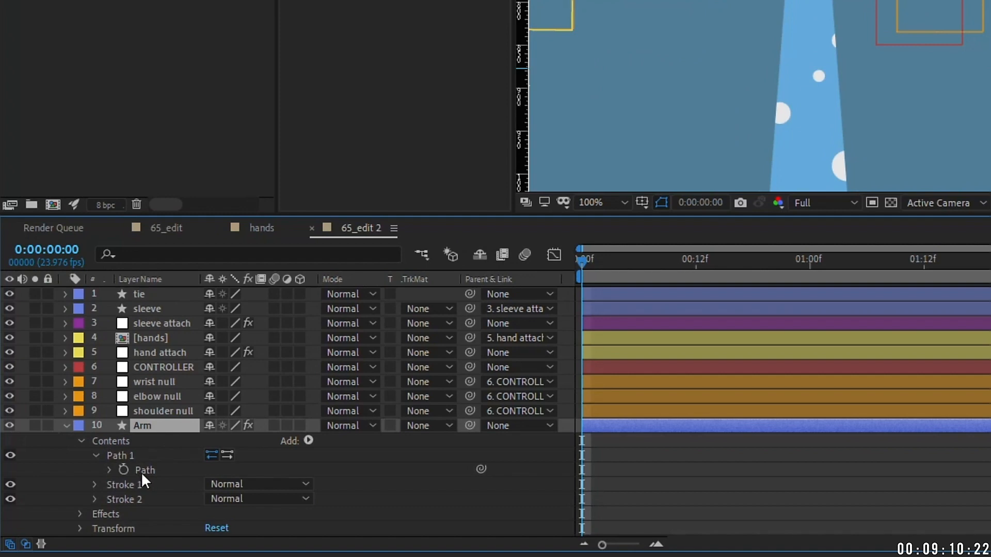
pyautogui.click(141, 472)
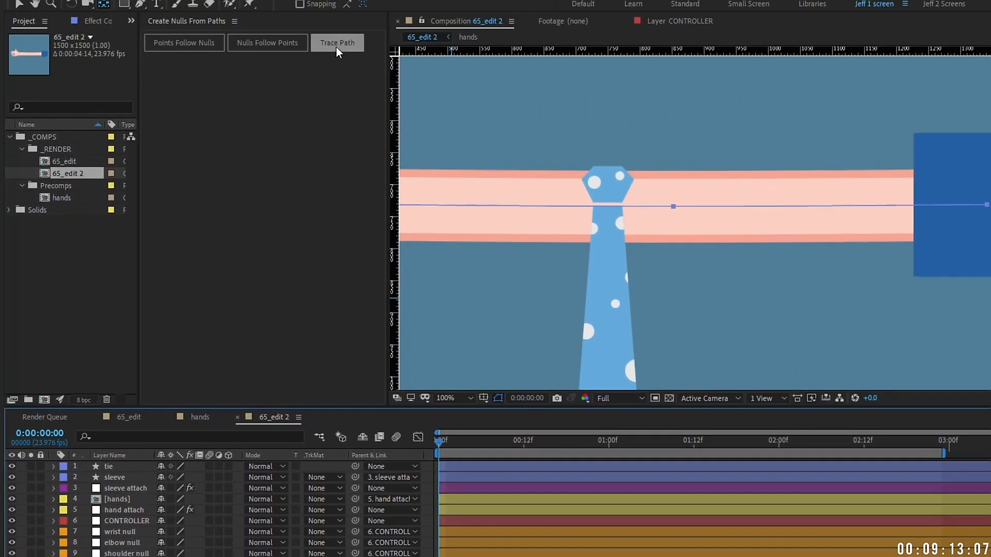
pyautogui.click(336, 47)
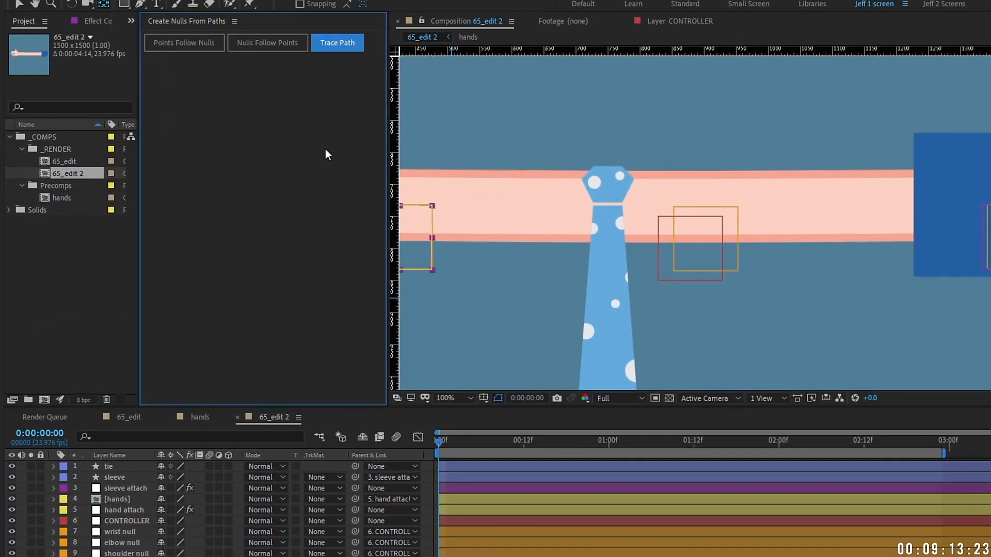
pyautogui.press(',')
pyautogui.press('u')
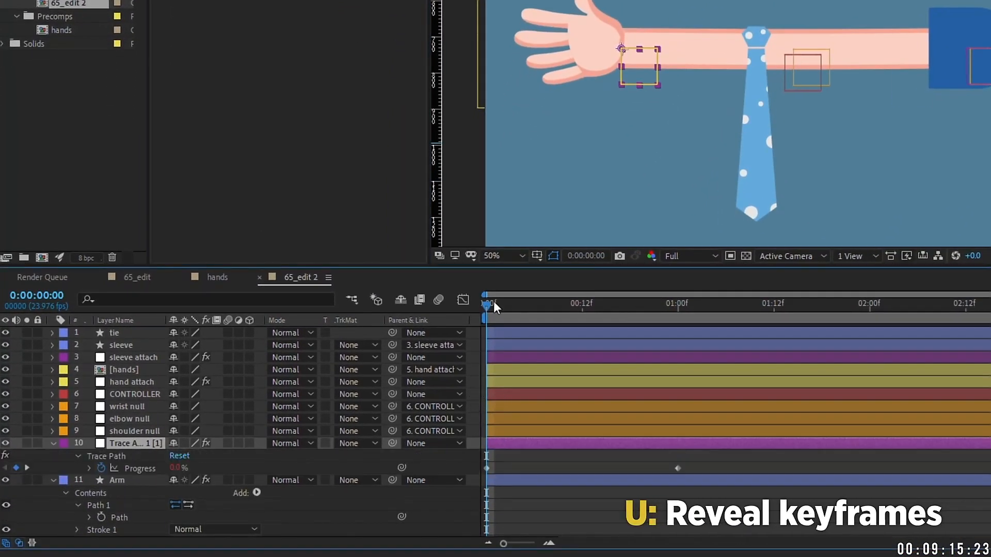
pyautogui.moveTo(489, 303)
pyautogui.mouseDown()
pyautogui.moveTo(725, 304)
pyautogui.moveTo(599, 304)
pyautogui.mouseUp()
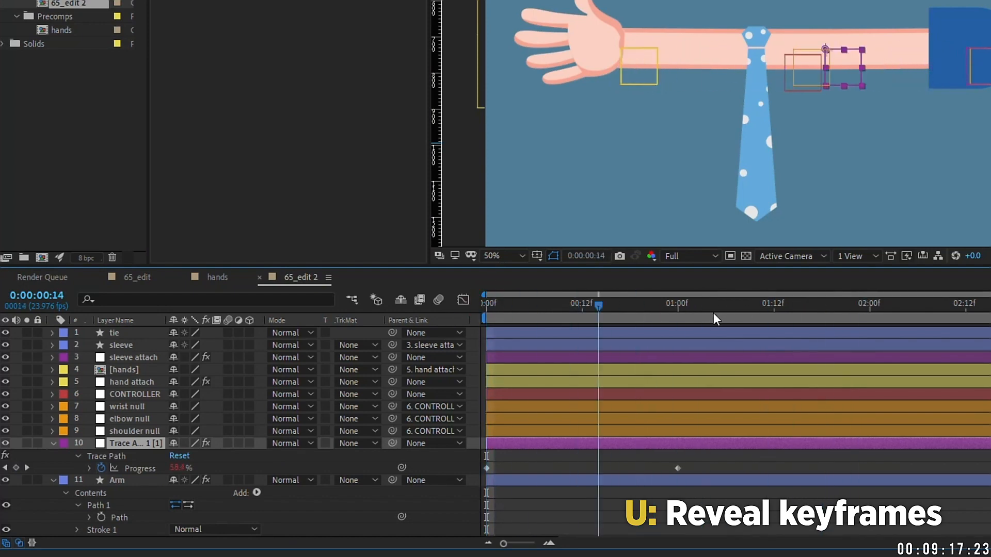
pyautogui.press('Home')
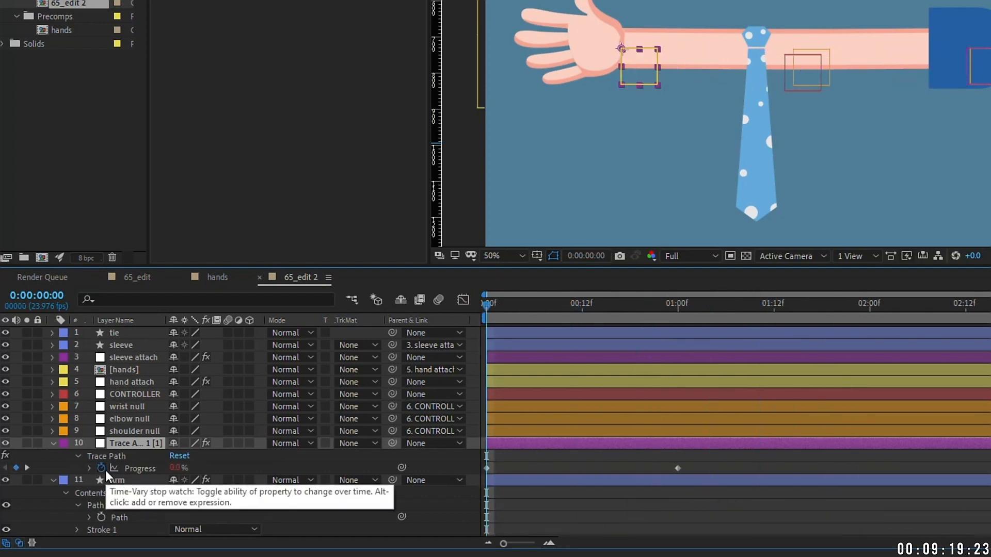
# Step: Remove the null's Progress keyframes and set Progress to 39% at the tie knot
pyautogui.click(103, 469)
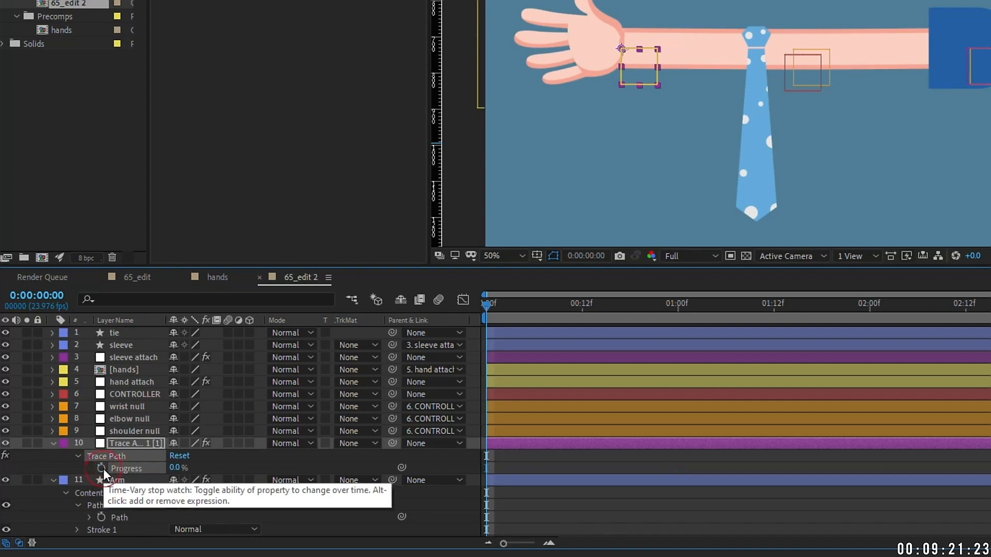
pyautogui.click(176, 468)
pyautogui.write('50')
pyautogui.press('Return')
pyautogui.moveTo(175, 468); pyautogui.dragTo(153, 445)
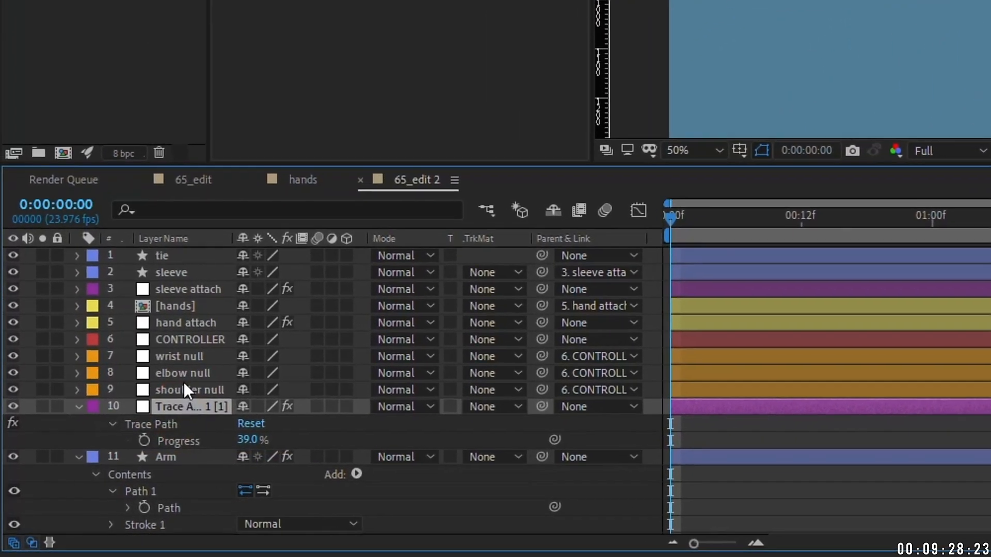
pyautogui.press('Return')
# Step: Rename the null 'tie attach', parent tie to it, label both Peach, and test the elbow
pyautogui.write('tie attach')
pyautogui.click(182, 376)
pyautogui.moveTo(182, 405); pyautogui.dragTo(167, 275)
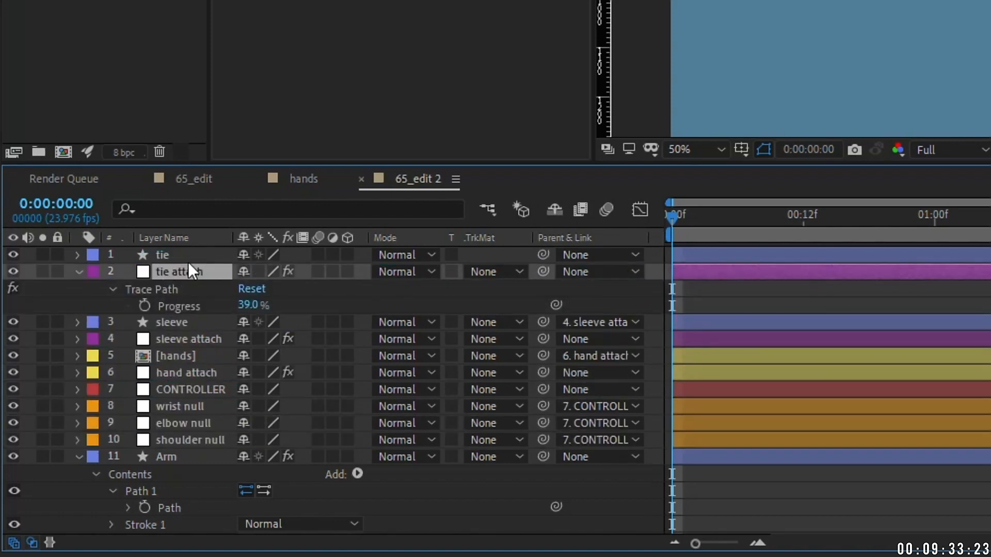
pyautogui.moveTo(543, 255); pyautogui.dragTo(186, 275)
pyautogui.keyDown('shift'); pyautogui.click(172, 274); pyautogui.keyUp('shift')
pyautogui.click(93, 271)
pyautogui.click(150, 48)
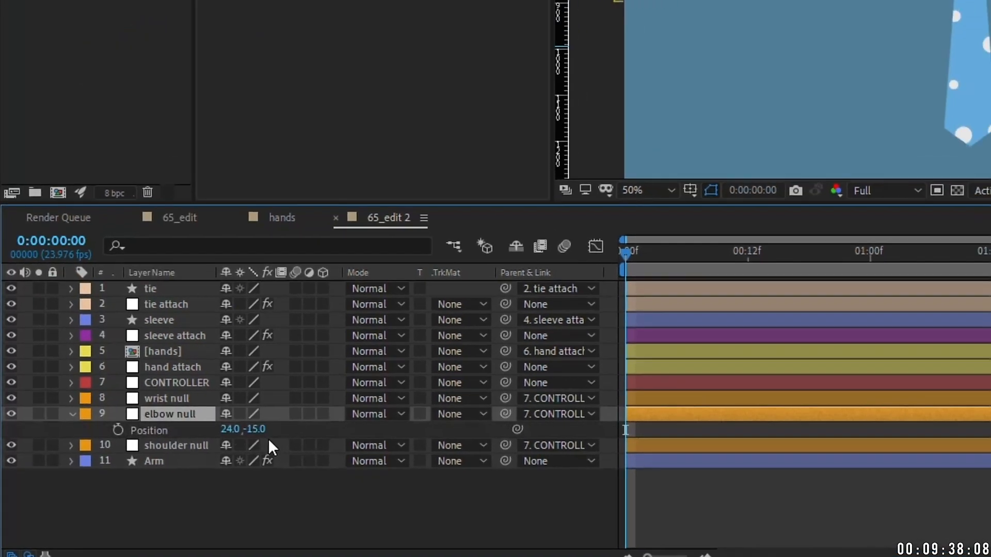
pyautogui.moveTo(247, 406); pyautogui.dragTo(423, 390)
pyautogui.moveTo(305, 488); pyautogui.dragTo(251, 445)
# Step: Duplicate tie as tie 2 at the bottom of the stack and parent it to tie
pyautogui.click(123, 392)
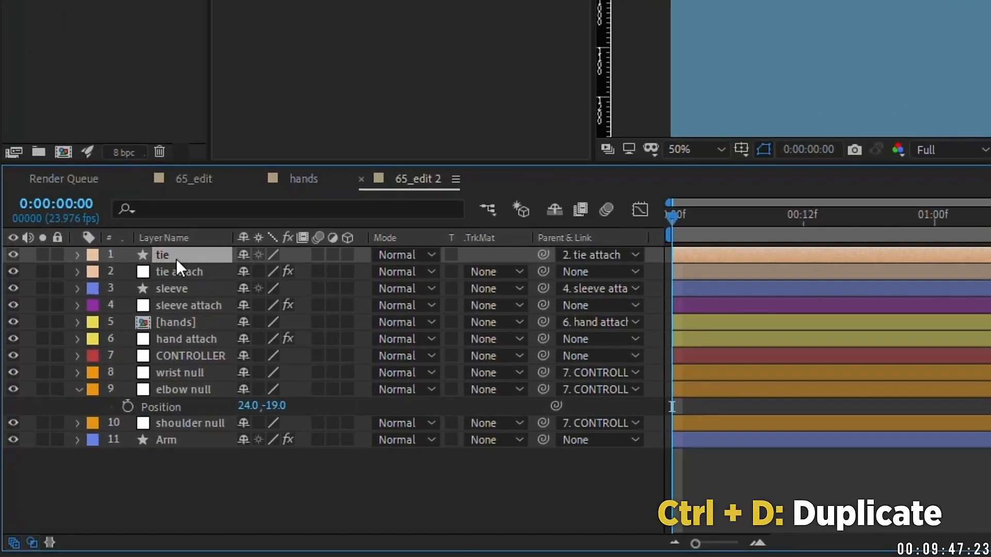
pyautogui.hotkey('ctrl', 'd')
pyautogui.moveTo(179, 265); pyautogui.dragTo(197, 480)
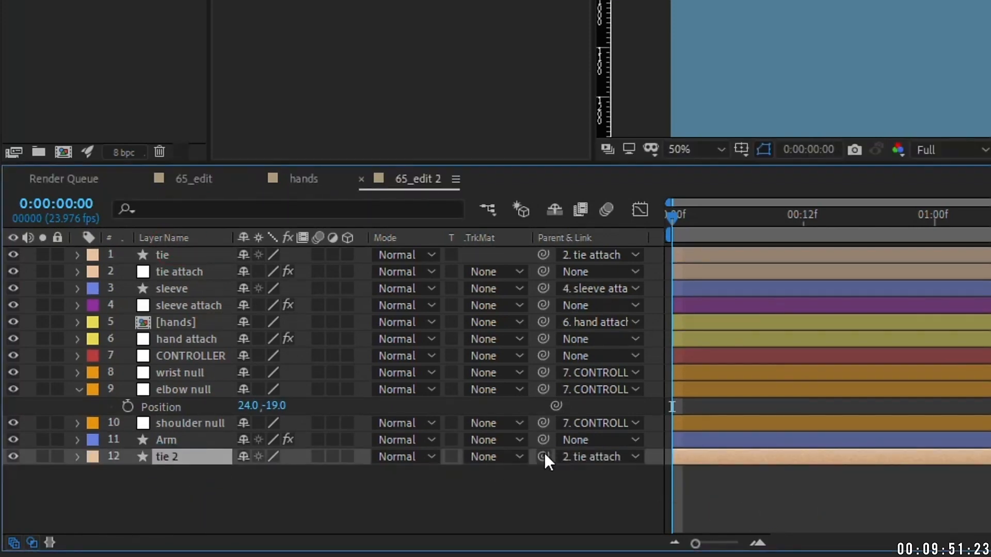
pyautogui.moveTo(540, 454); pyautogui.dragTo(164, 257)
pyautogui.click(173, 256)
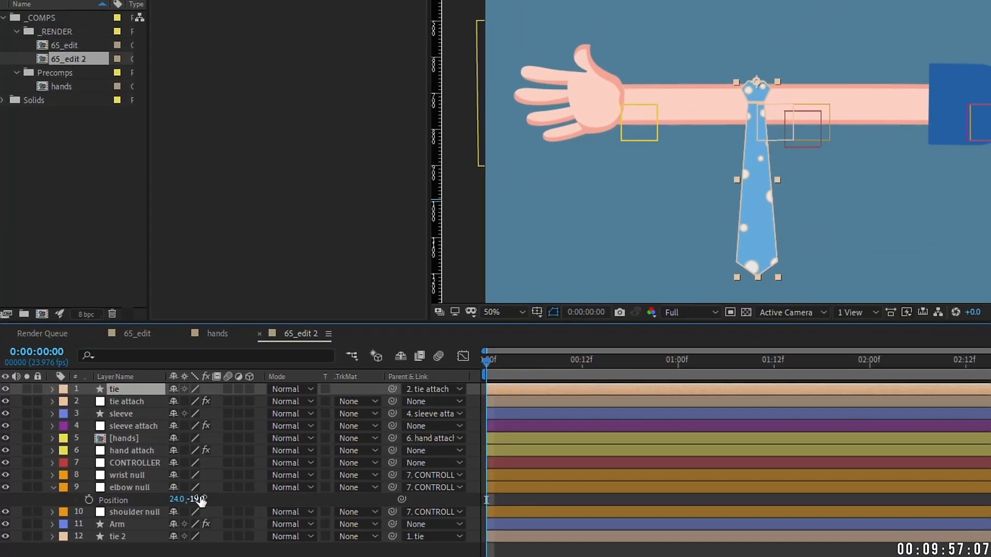
pyautogui.moveTo(279, 405); pyautogui.dragTo(292, 403)
pyautogui.moveTo(209, 497); pyautogui.dragTo(259, 467)
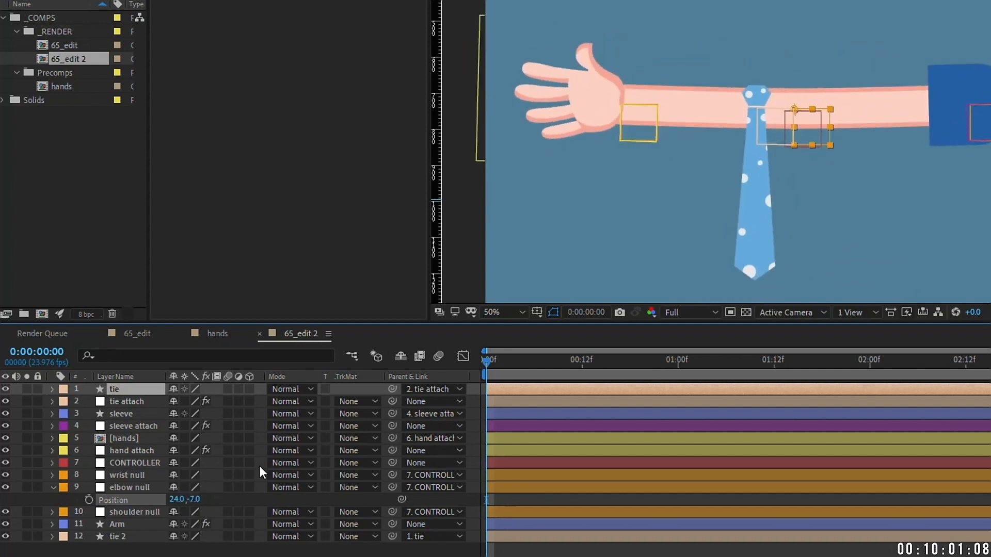
# Step: Pick-whip the tie's Rotation to tie attach's Rotation
pyautogui.click(132, 401)
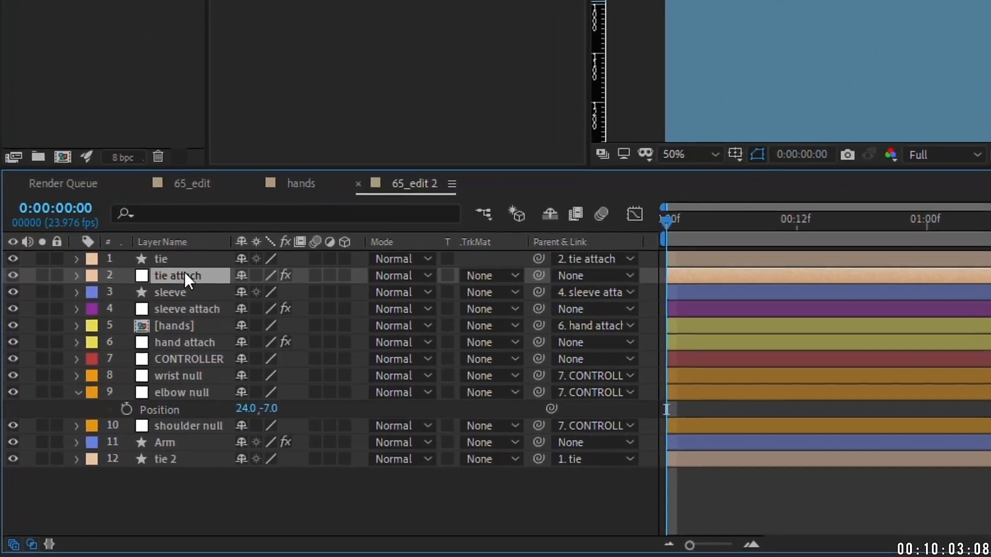
pyautogui.press('r')
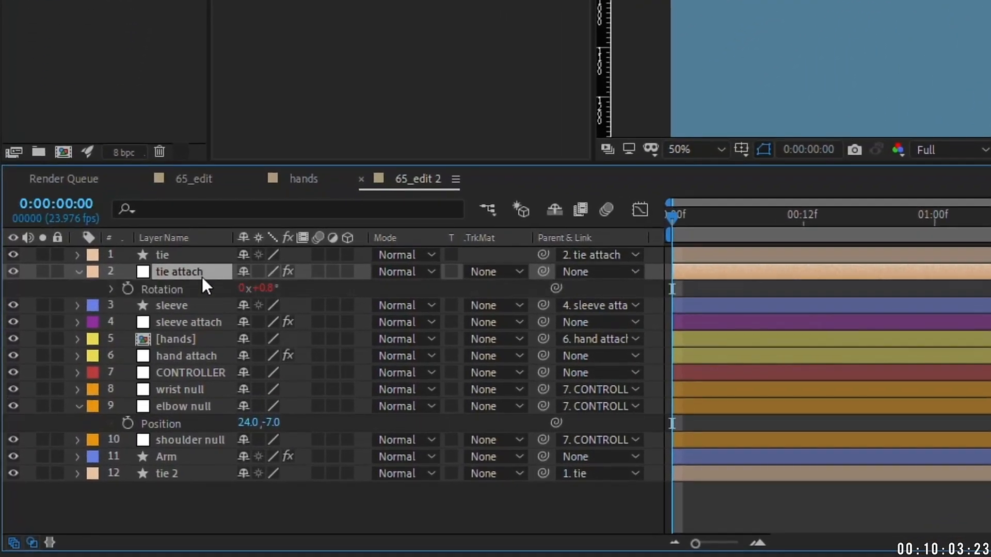
pyautogui.click(178, 258)
pyautogui.press('r')
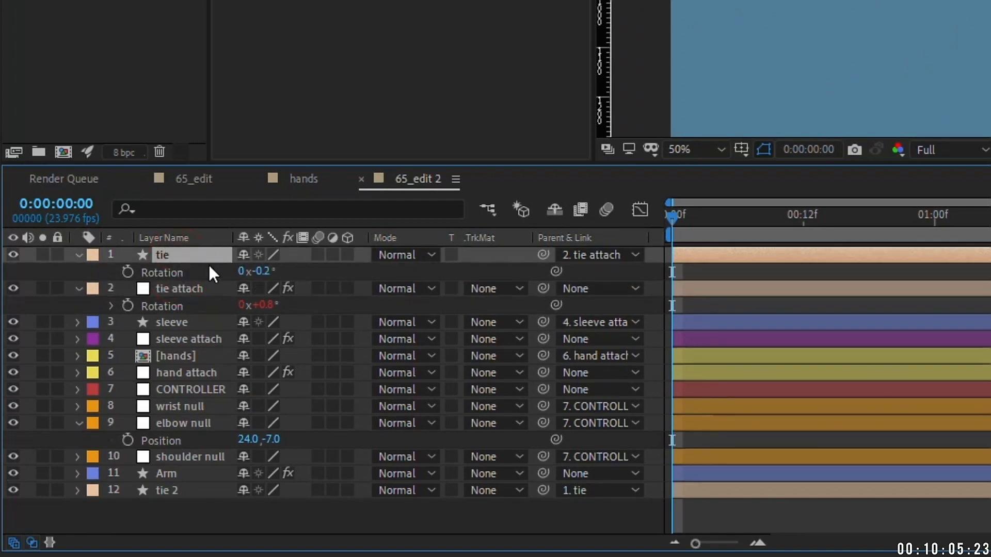
pyautogui.click(556, 270)
pyautogui.moveTo(556, 271); pyautogui.dragTo(170, 305)
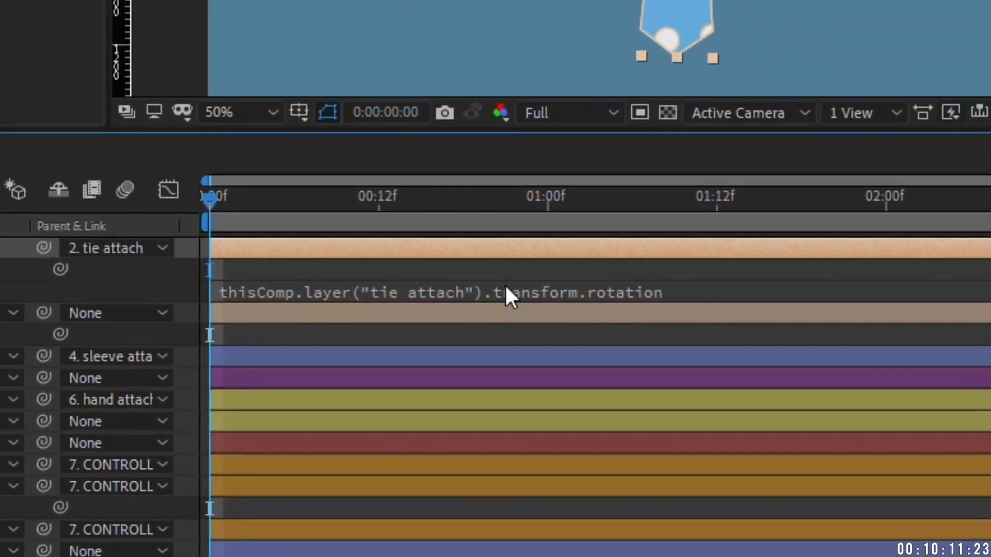
# Step: Change the tie's Rotation expression to r=...valueAtTime(time-.1); r*-1 and test the swing
pyautogui.click(596, 293)
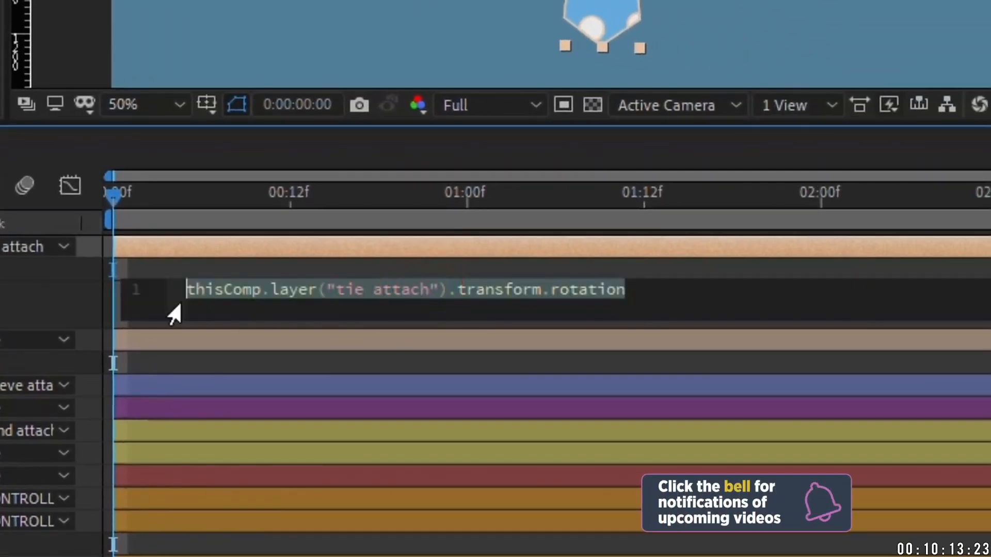
pyautogui.press('Home')
pyautogui.write('r=')
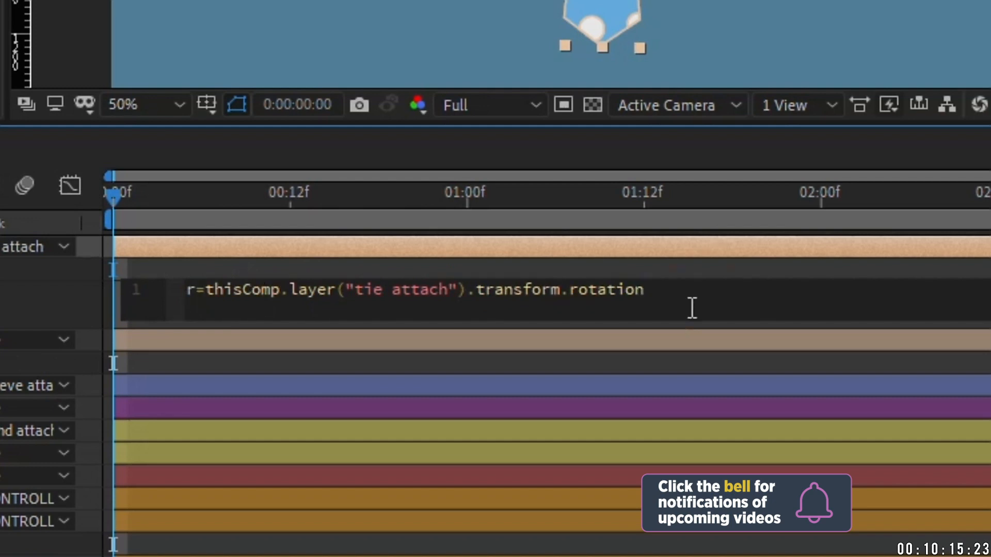
pyautogui.write('valueat')
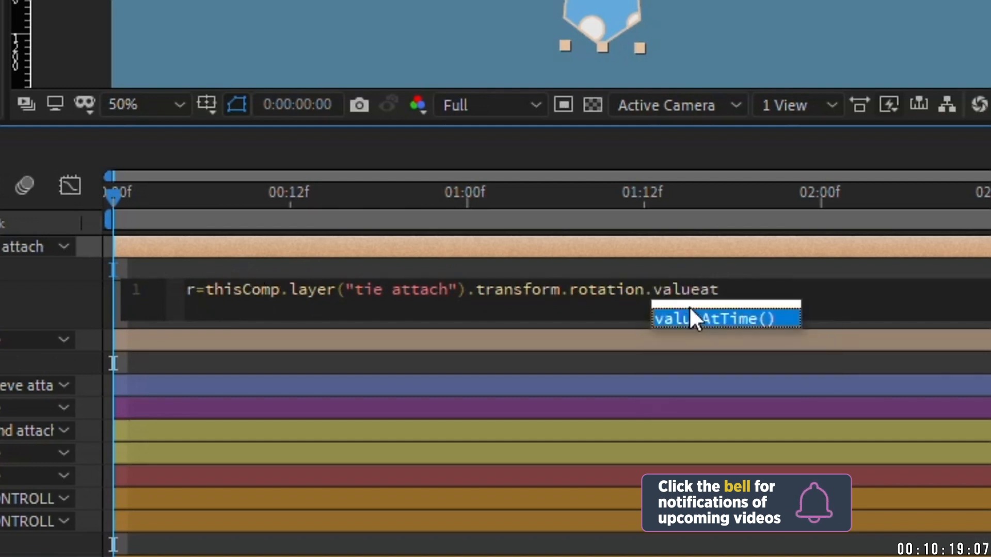
pyautogui.click(692, 316)
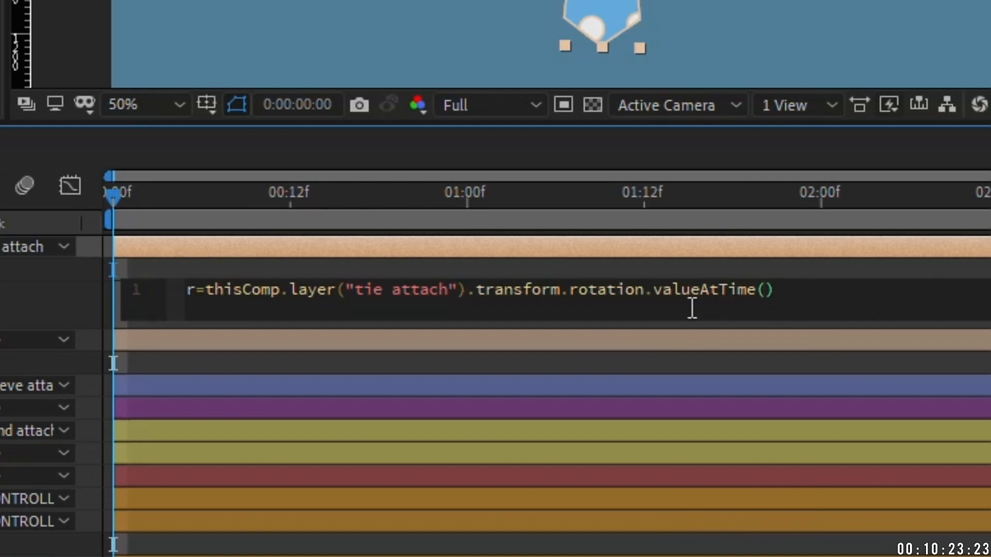
pyautogui.write('time')
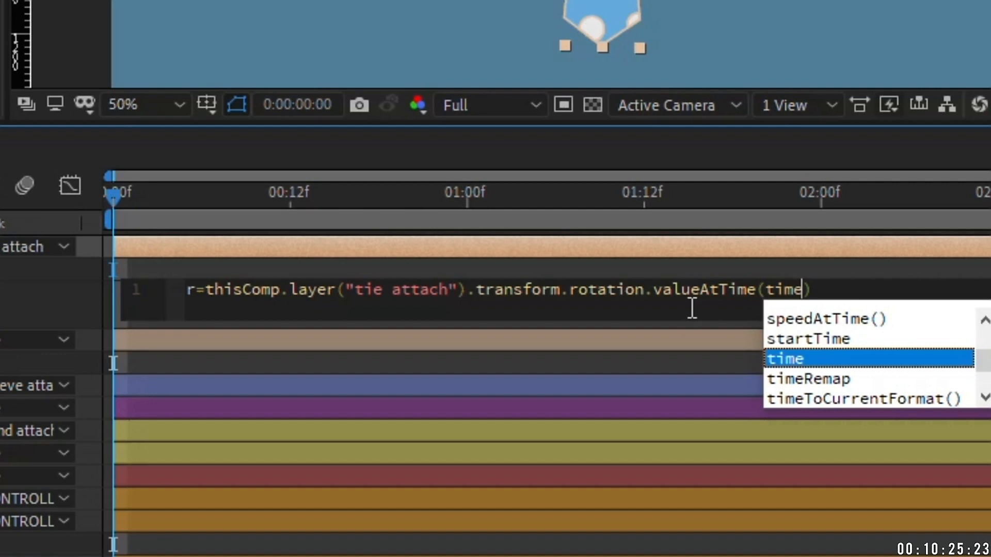
pyautogui.write('-.1')
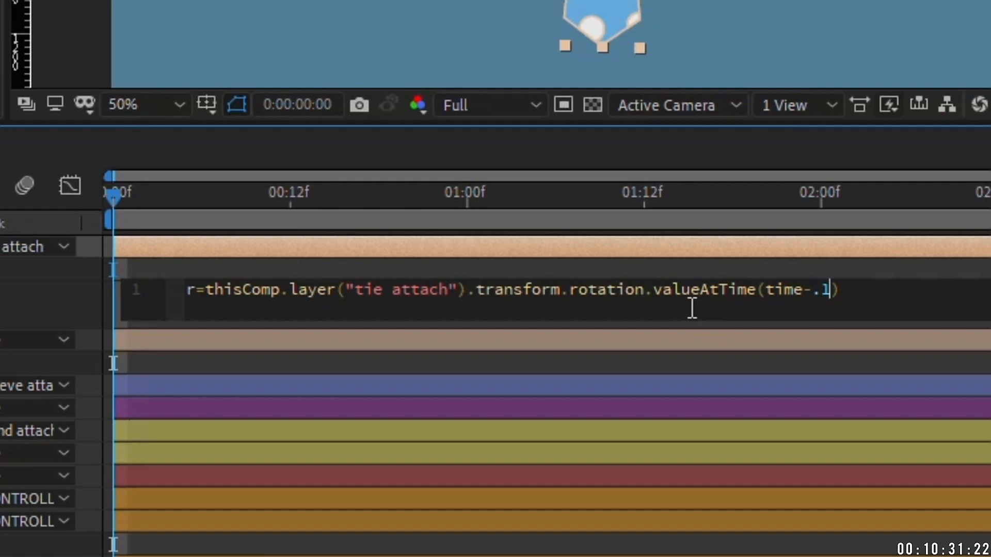
pyautogui.press('End')
pyautogui.write(';')
pyautogui.press('Return')
pyautogui.write('r*')
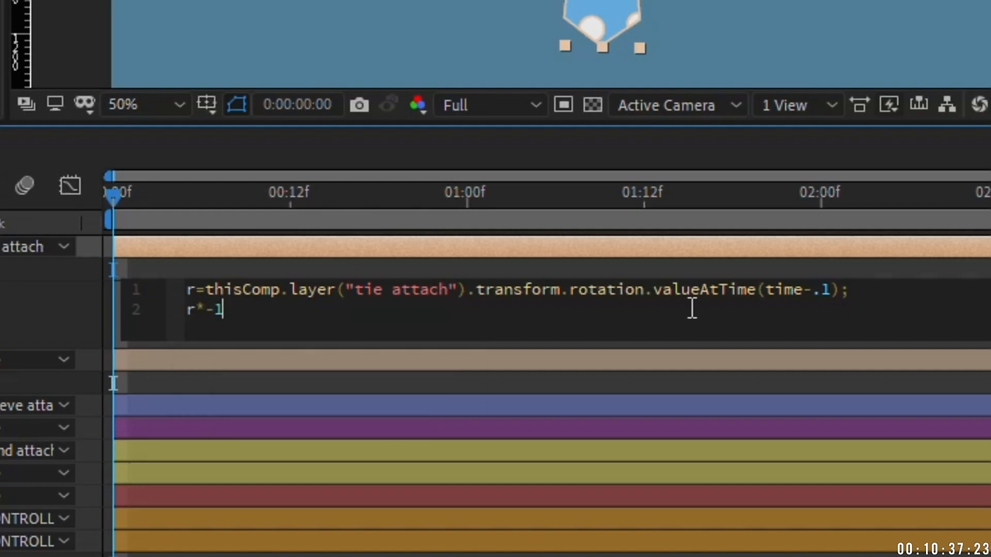
pyautogui.click(155, 192)
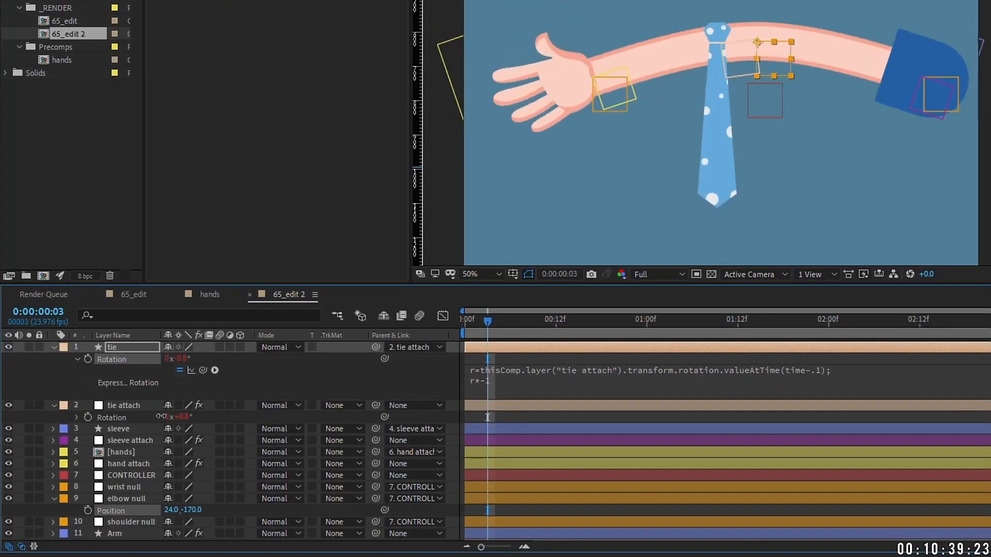
pyautogui.moveTo(192, 510); pyautogui.dragTo(243, 510)
pyautogui.click(124, 405)
pyautogui.press('.')
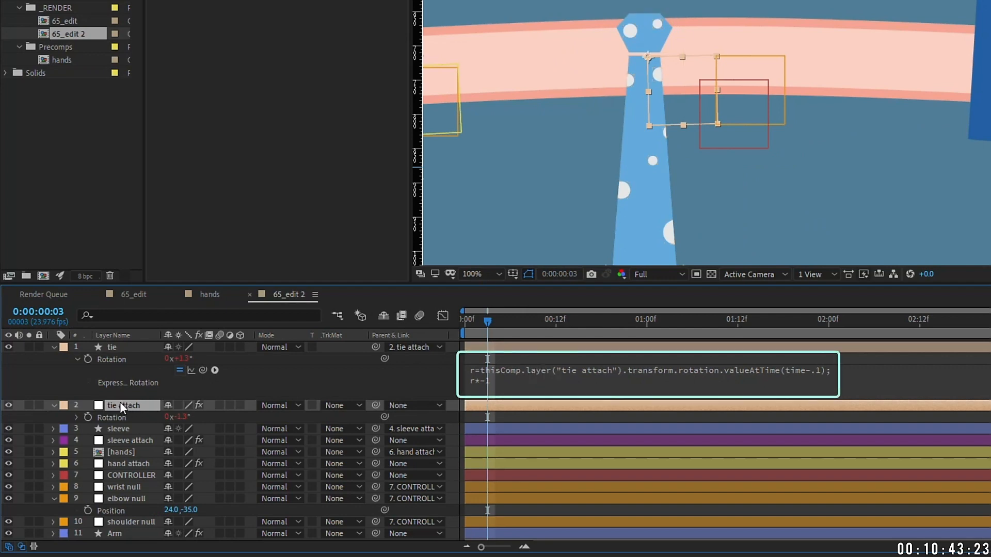
# Step: Bend the elbow to test the tie swing, then collapse the tie's properties
pyautogui.moveTo(189, 510); pyautogui.dragTo(155, 436)
pyautogui.click(138, 406)
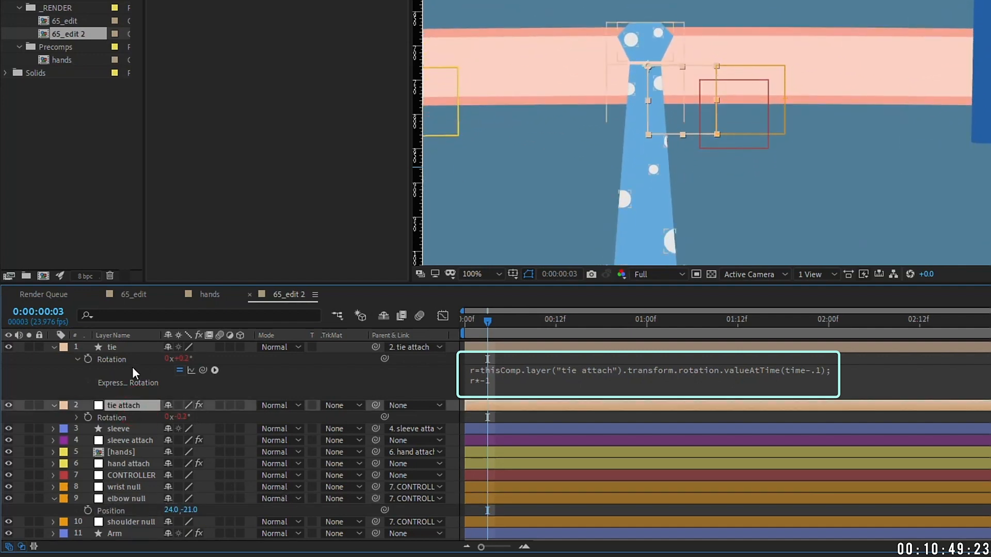
pyautogui.click(118, 348)
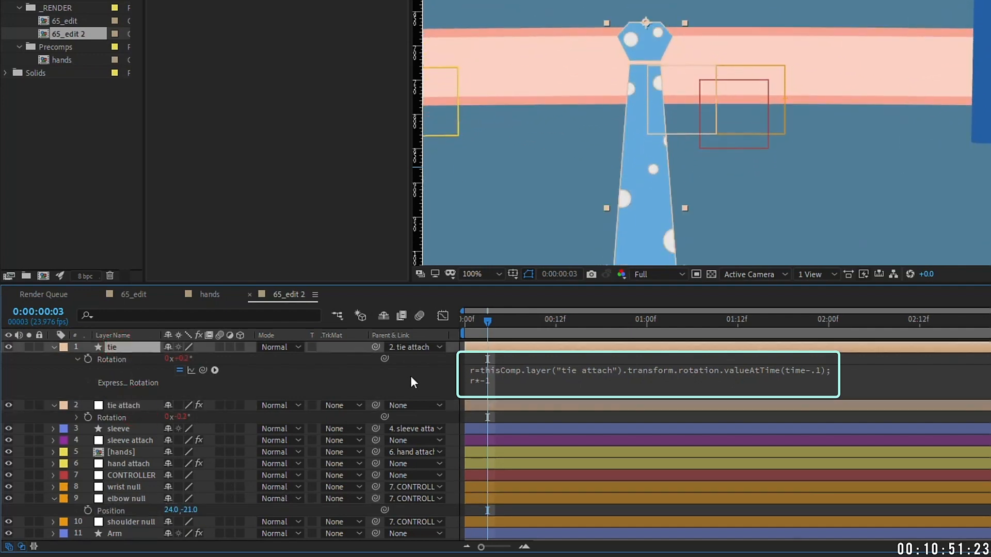
pyautogui.click(53, 347)
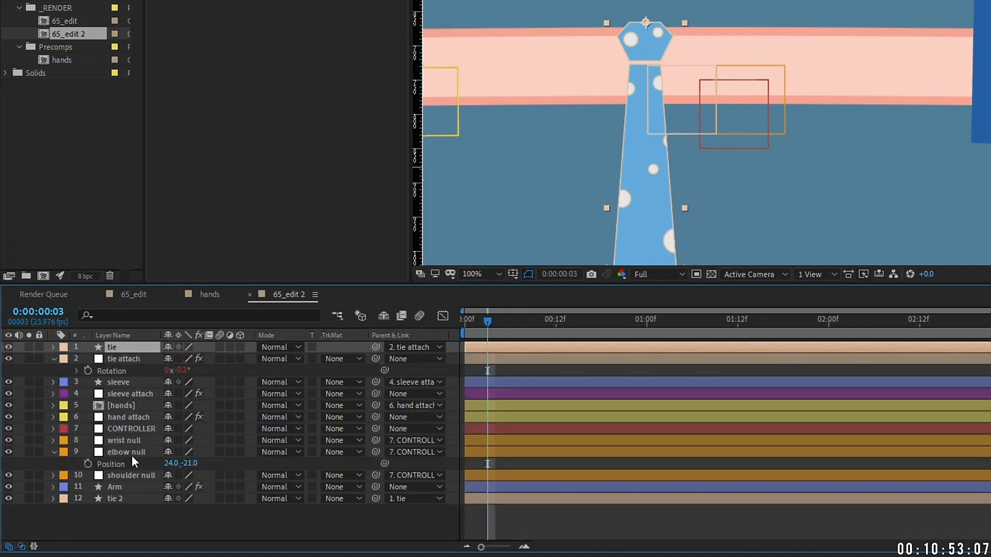
# Step: Give tie 2 a Rotation expression of time*-1
pyautogui.click(126, 499)
pyautogui.press('r')
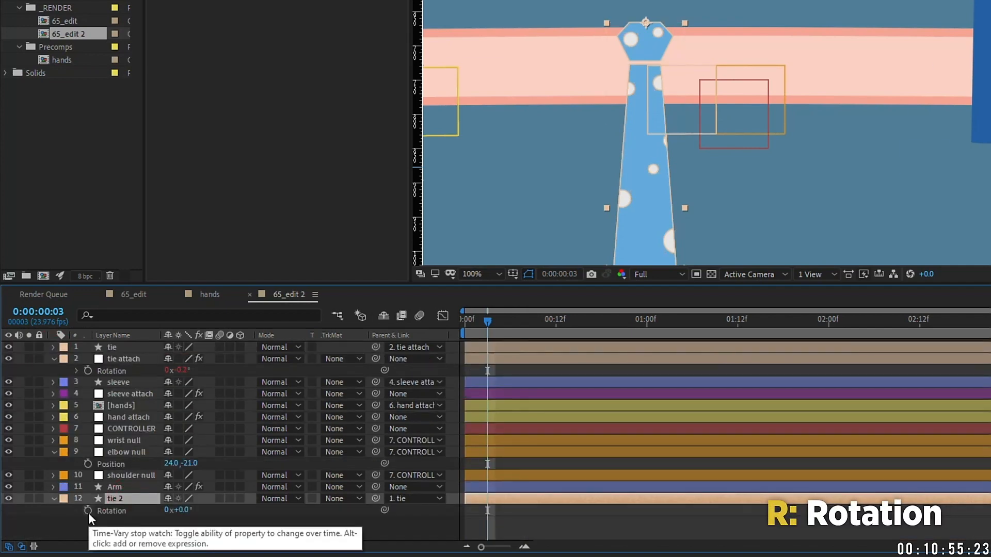
pyautogui.keyDown('alt'); pyautogui.click(88, 511); pyautogui.keyUp('alt')
pyautogui.write('time*-1')
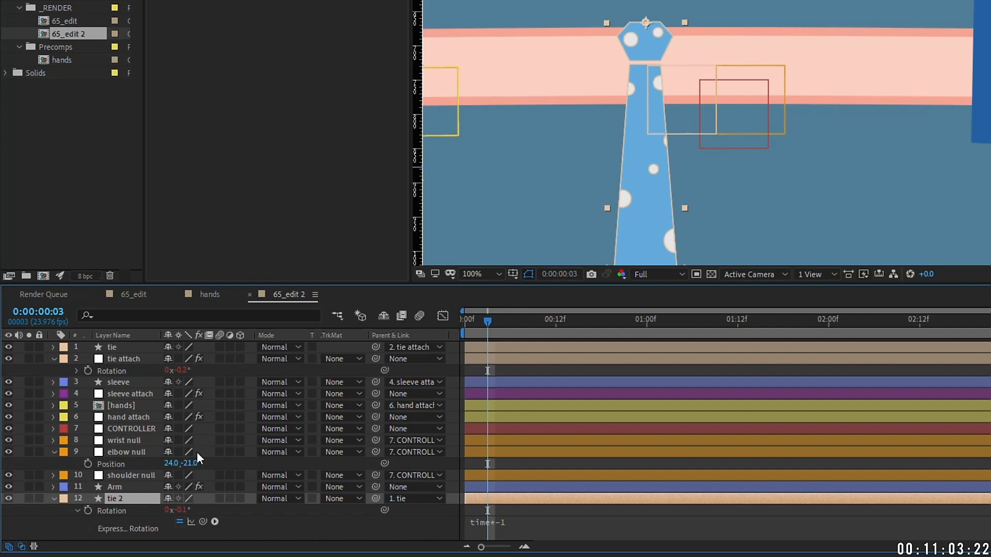
pyautogui.moveTo(195, 466); pyautogui.dragTo(266, 466)
pyautogui.press(',')
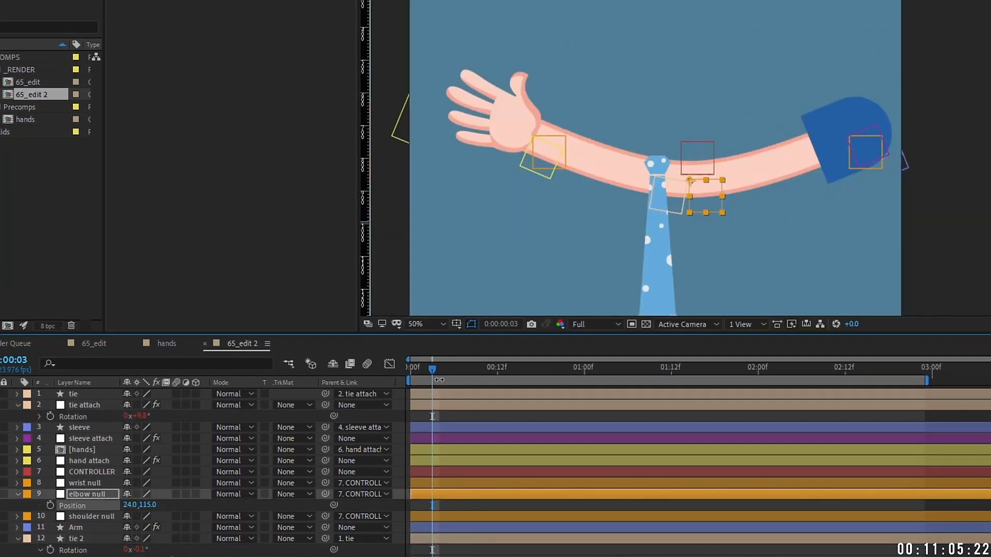
# Step: Keyframe the elbow null's Y position at 0 at the start, then raise it at frame 10
pyautogui.moveTo(586, 217); pyautogui.dragTo(577, 130)
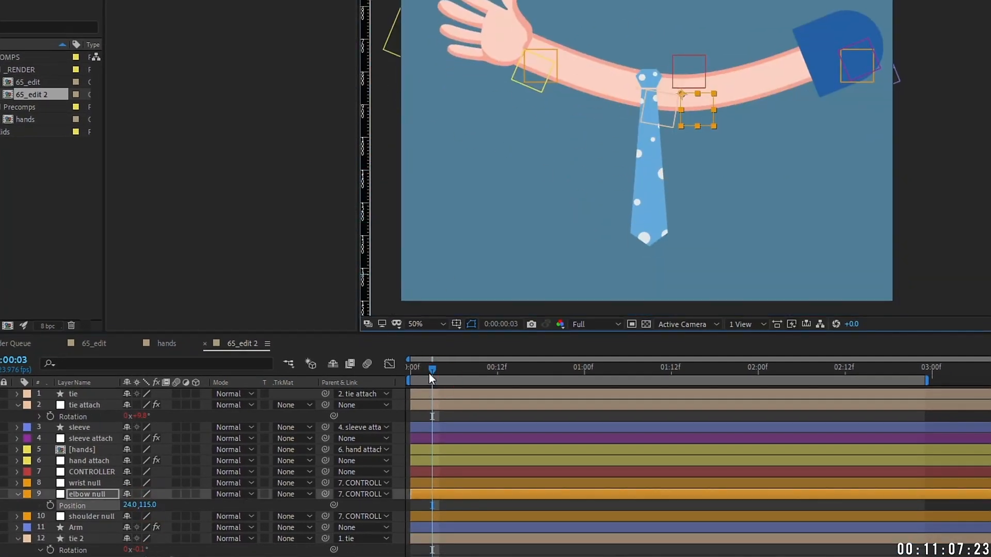
pyautogui.click(147, 505)
pyautogui.write('0')
pyautogui.press('Return')
pyautogui.click(50, 505)
pyautogui.moveTo(408, 367); pyautogui.dragTo(426, 366)
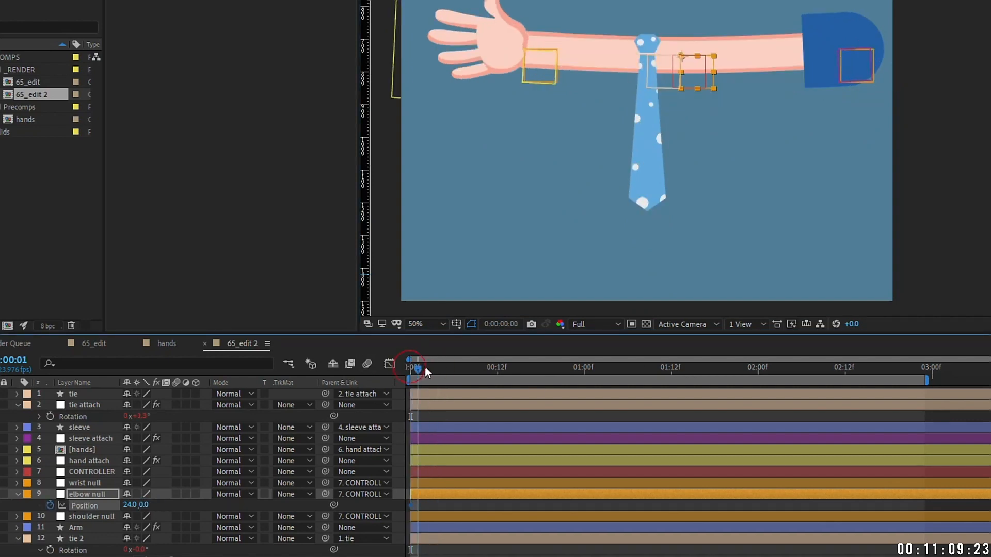
pyautogui.hotkey('shift', 'pagedown')
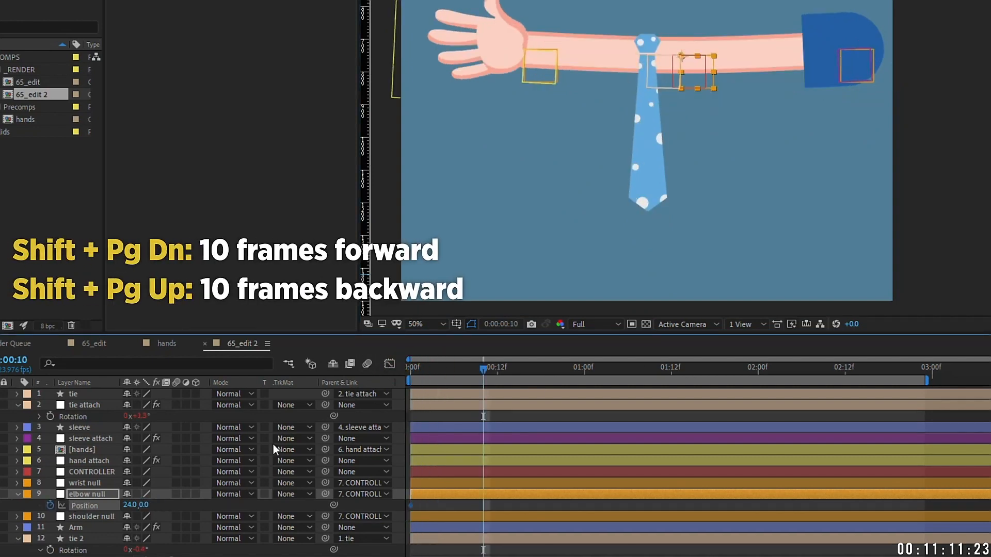
pyautogui.moveTo(143, 505); pyautogui.dragTo(652, 407)
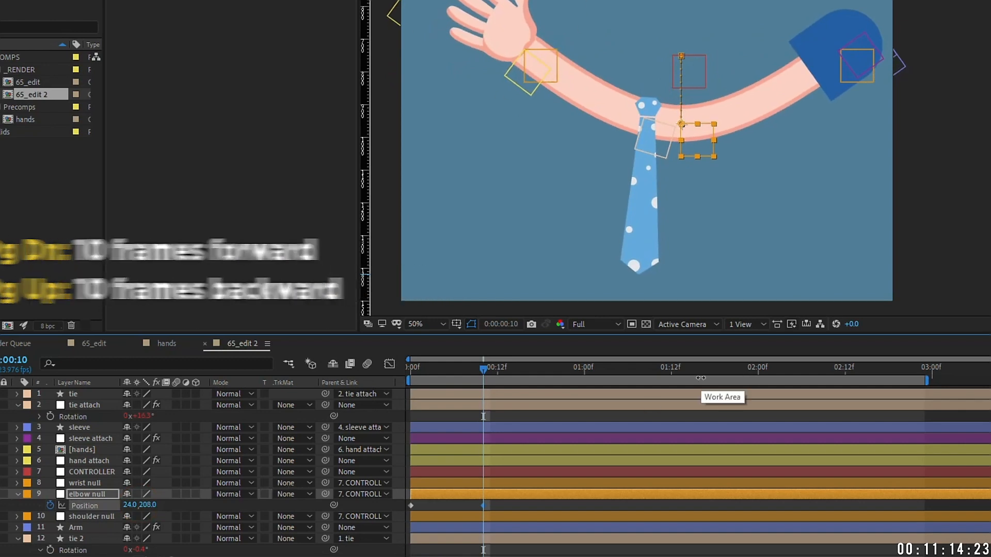
# Step: Add elbow Y keyframes at 0:20, 1:01 and 1:06, ending at 0 at 1:11
pyautogui.hotkey('shift', 'pagedown')
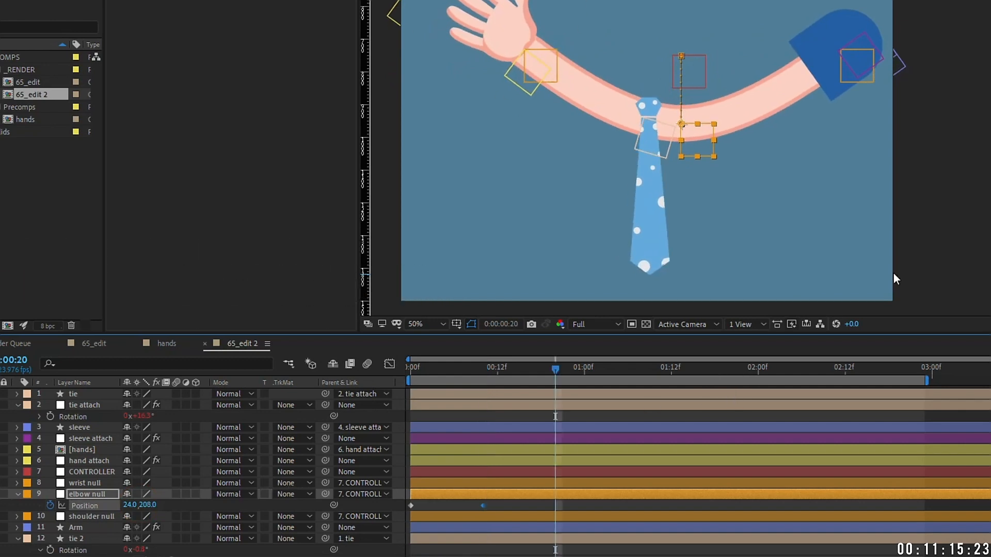
pyautogui.press(',')
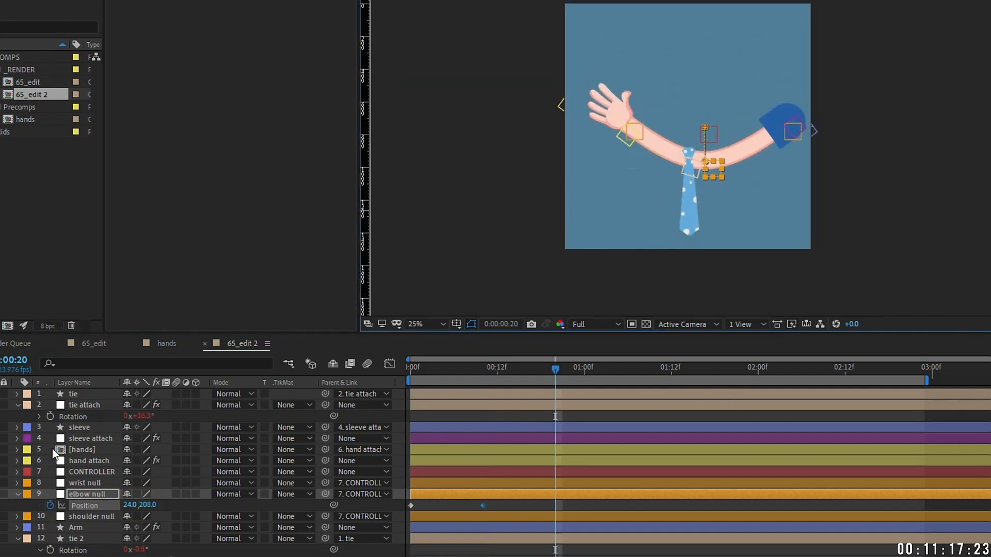
pyautogui.moveTo(132, 506); pyautogui.dragTo(21, 519)
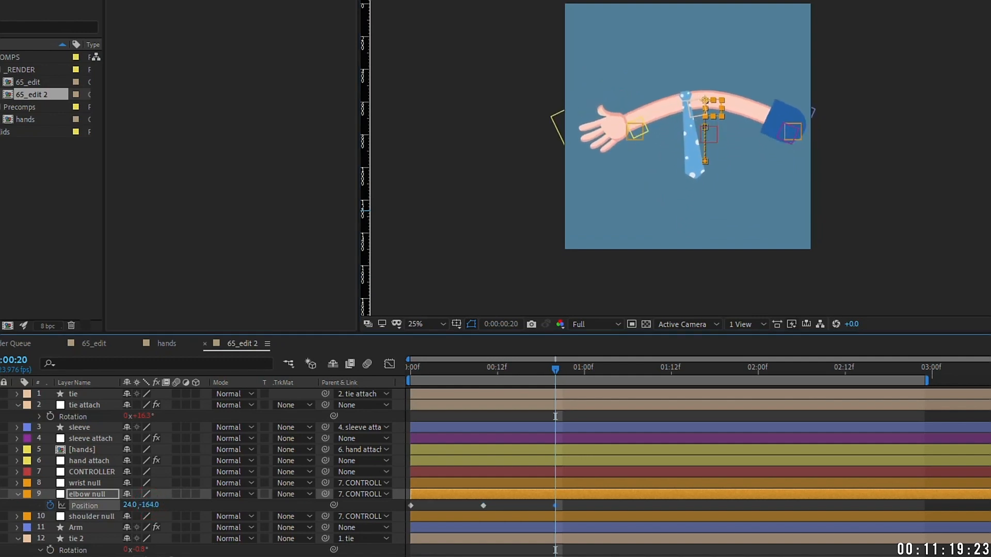
pyautogui.press('pagedown')
pyautogui.press('pagedown')
pyautogui.press('pagedown')
pyautogui.press('pagedown')
pyautogui.press('pagedown')
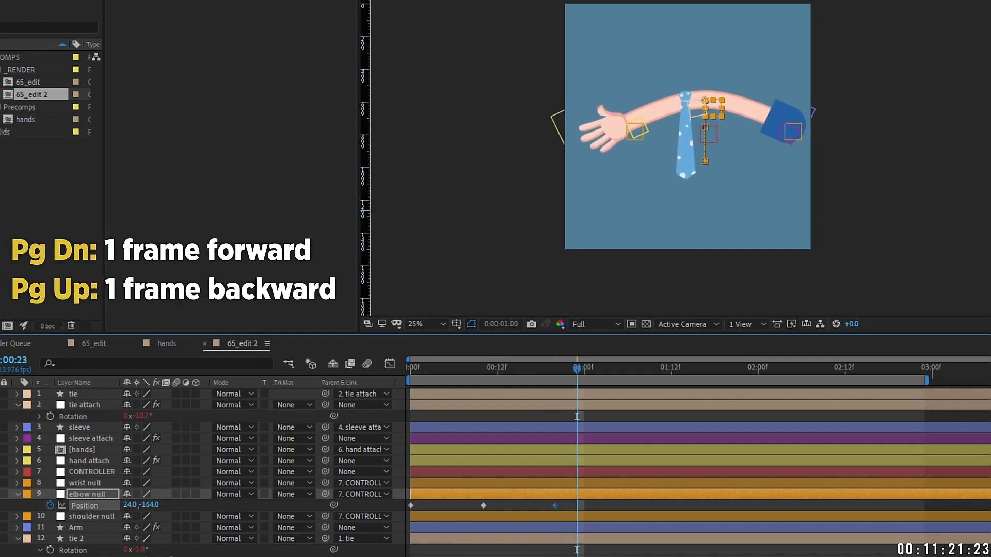
pyautogui.moveTo(159, 510); pyautogui.dragTo(308, 514)
pyautogui.press('pagedown')
pyautogui.press('pagedown')
pyautogui.press('pagedown')
pyautogui.press('pagedown')
pyautogui.press('pagedown')
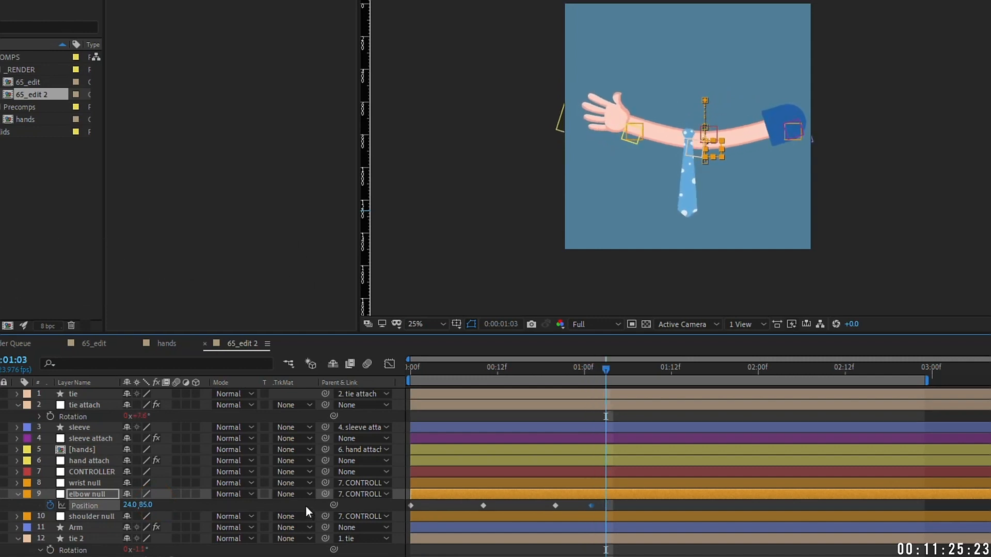
pyautogui.moveTo(146, 506); pyautogui.dragTo(52, 484)
pyautogui.press('pagedown')
pyautogui.press('pagedown')
pyautogui.press('pagedown')
pyautogui.press('pagedown')
pyautogui.press('pagedown')
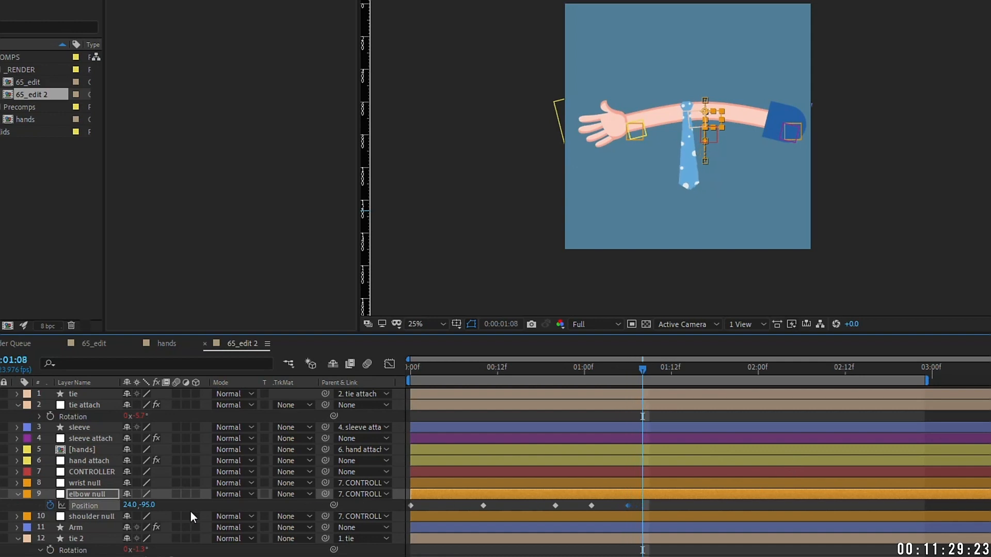
pyautogui.click(148, 505)
pyautogui.write('0')
pyautogui.press('Return')
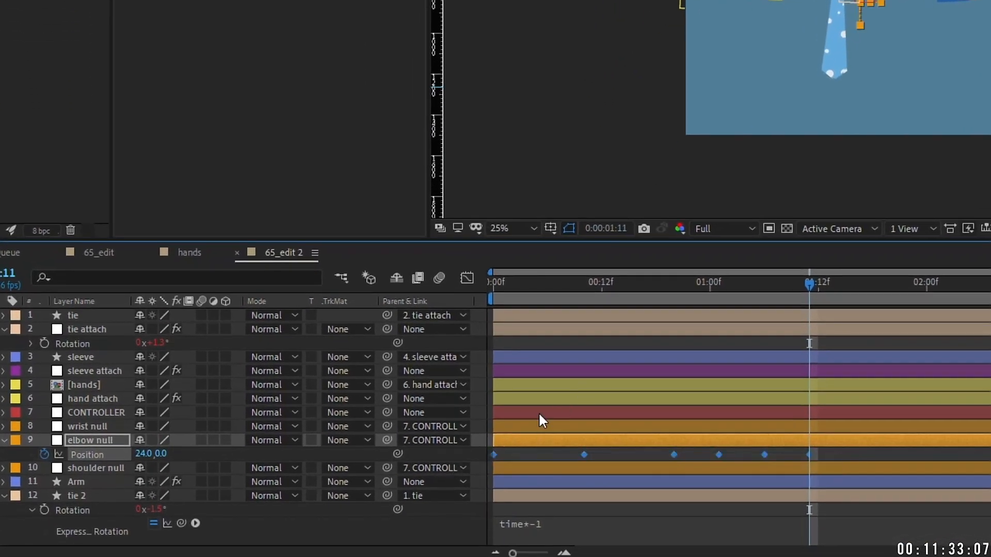
# Step: Apply Easy Ease to all of the elbow null's Position keyframes
pyautogui.rightClick(583, 455)
pyautogui.moveTo(648, 443)
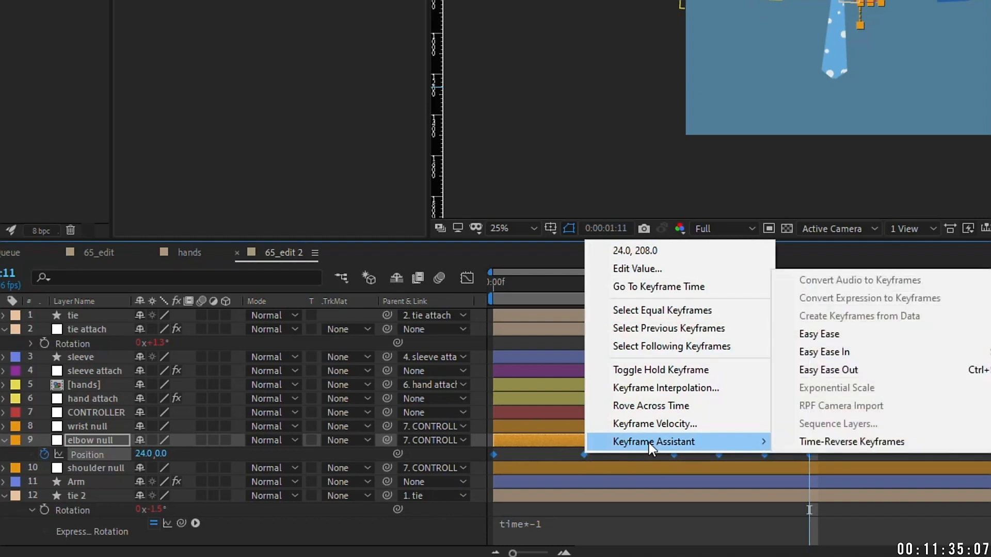
pyautogui.click(825, 334)
# Step: Lengthen the frame-10 keyframe's ease handles in the speed graph, then preview
pyautogui.click(587, 454)
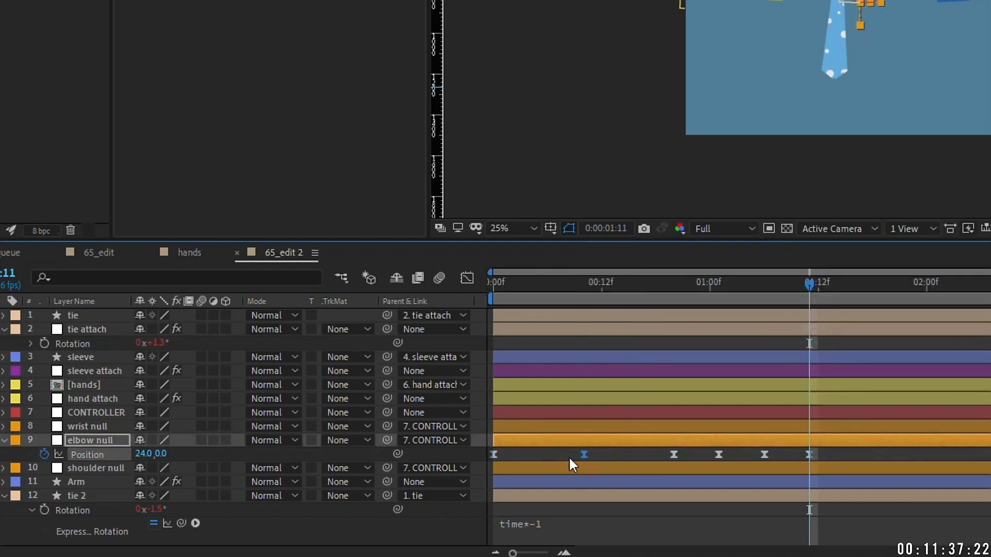
pyautogui.moveTo(497, 280); pyautogui.dragTo(577, 281)
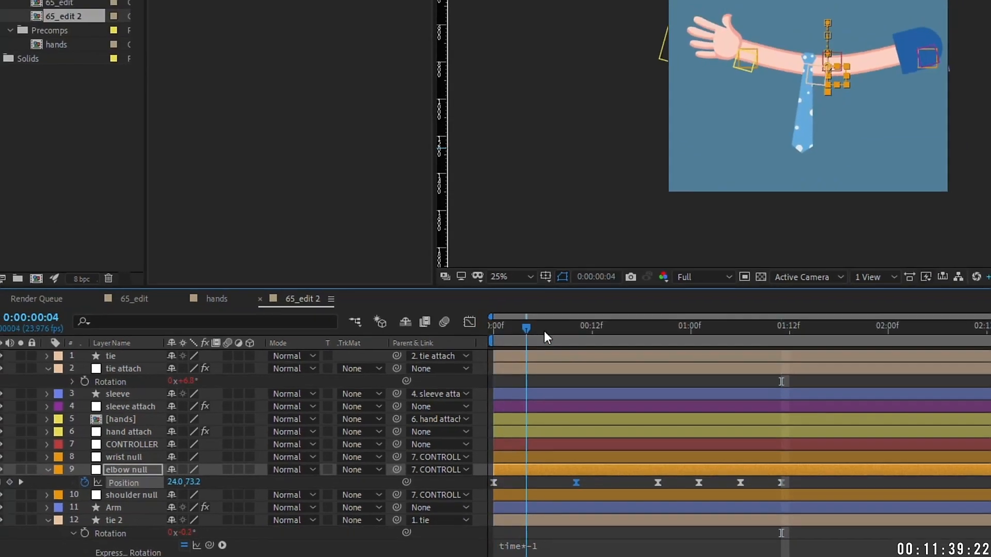
pyautogui.moveTo(567, 333); pyautogui.dragTo(575, 333)
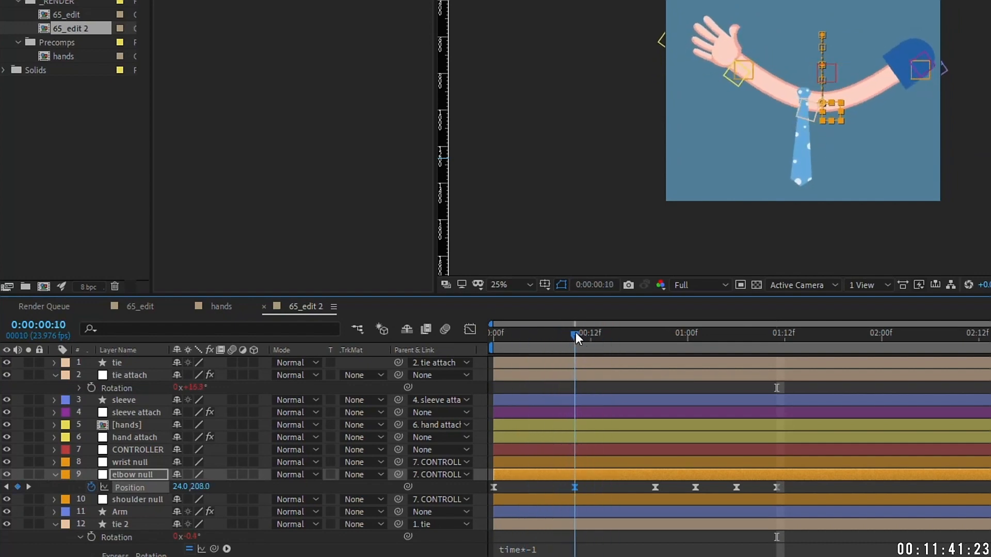
pyautogui.click(470, 330)
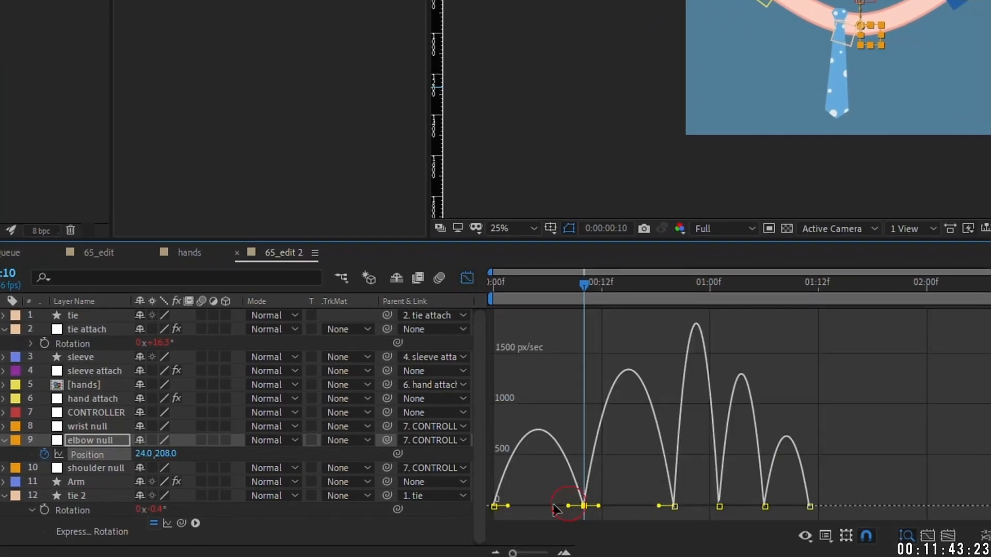
pyautogui.moveTo(553, 506); pyautogui.dragTo(539, 505)
pyautogui.moveTo(603, 505); pyautogui.dragTo(628, 506)
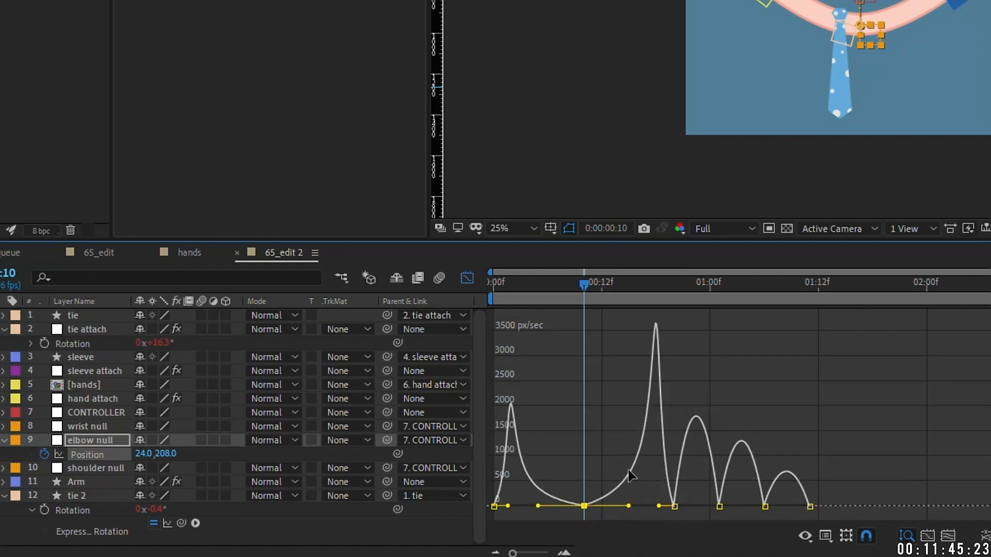
pyautogui.click(467, 277)
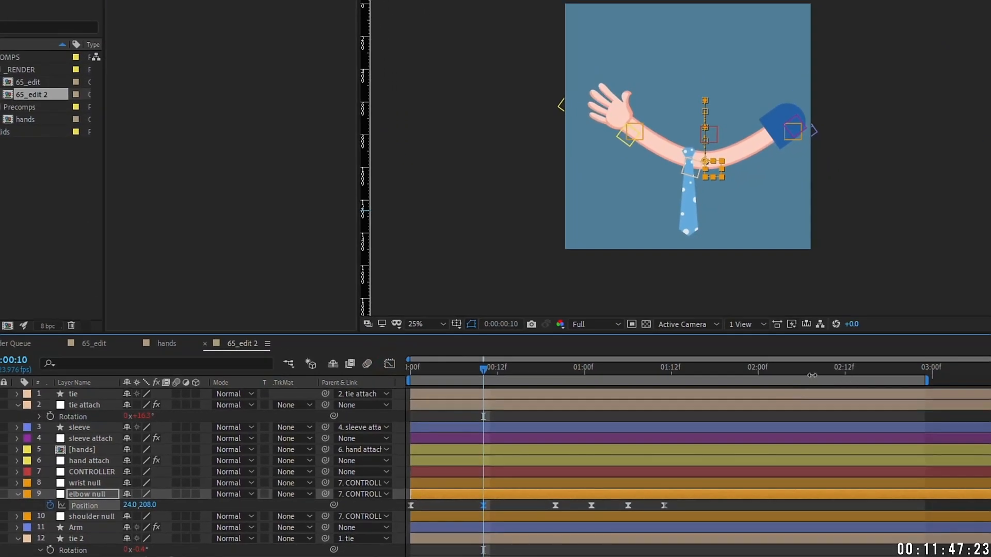
pyautogui.press('space')
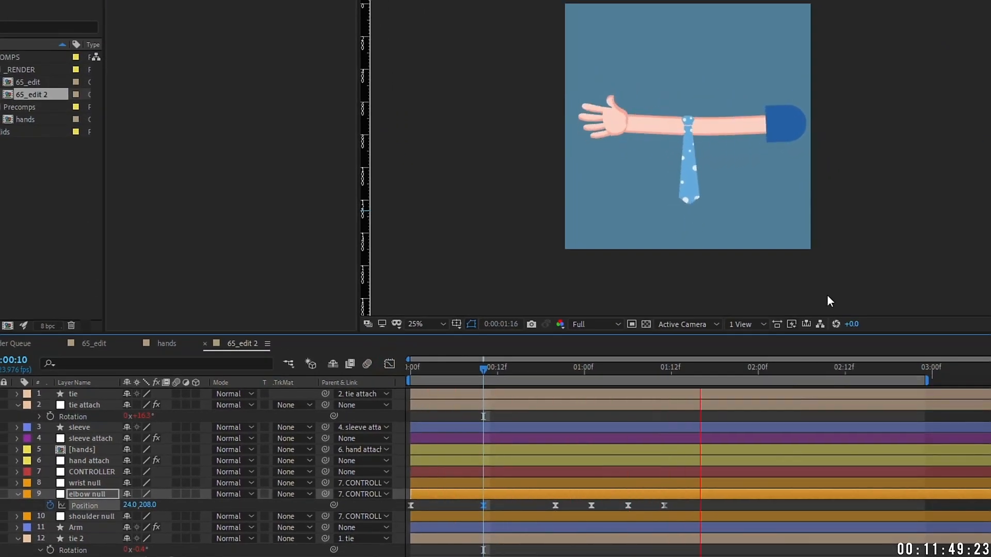
# Step: Scale tie 2 up to 104.2%
pyautogui.scroll(2, 768, 191)
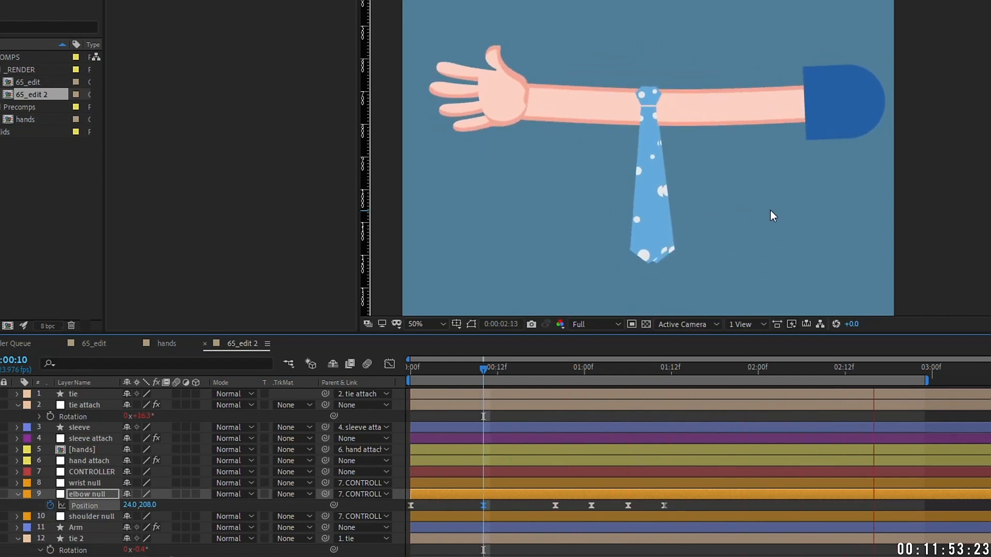
pyautogui.click(97, 540)
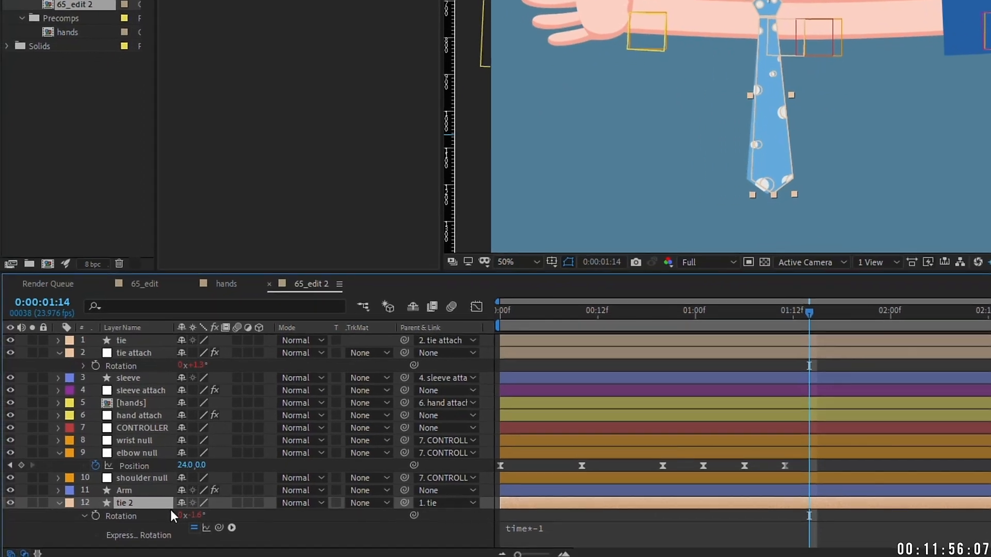
pyautogui.press('s')
pyautogui.moveTo(167, 540); pyautogui.dragTo(196, 539)
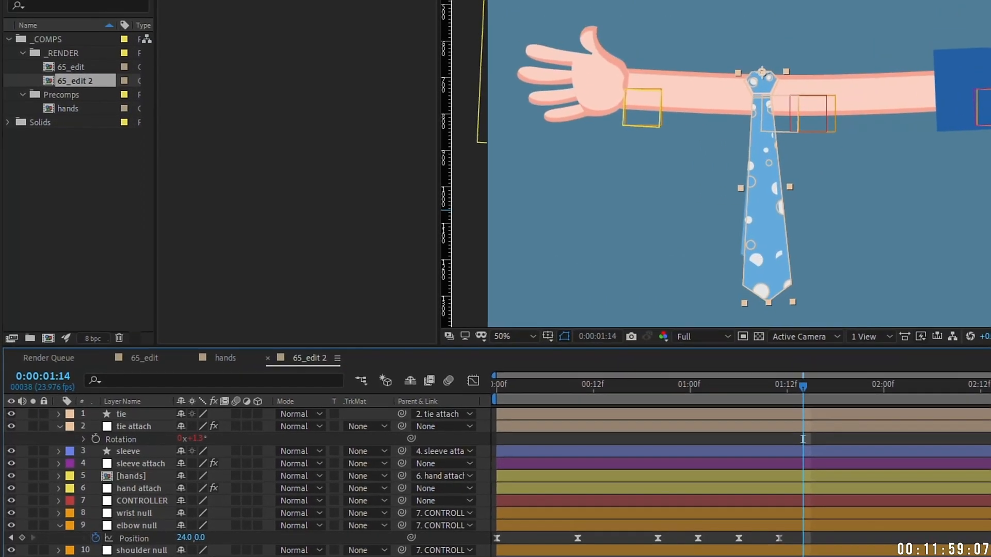
# Step: Add a Fill effect to tie 2 using the sleeve's dark blue and remove its rotation expression
pyautogui.click(156, 21)
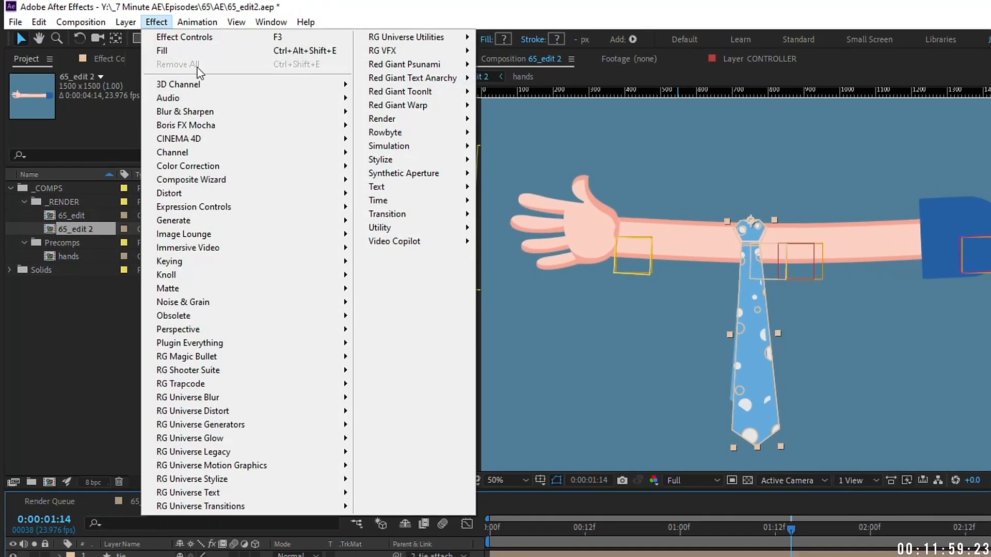
pyautogui.click(178, 50)
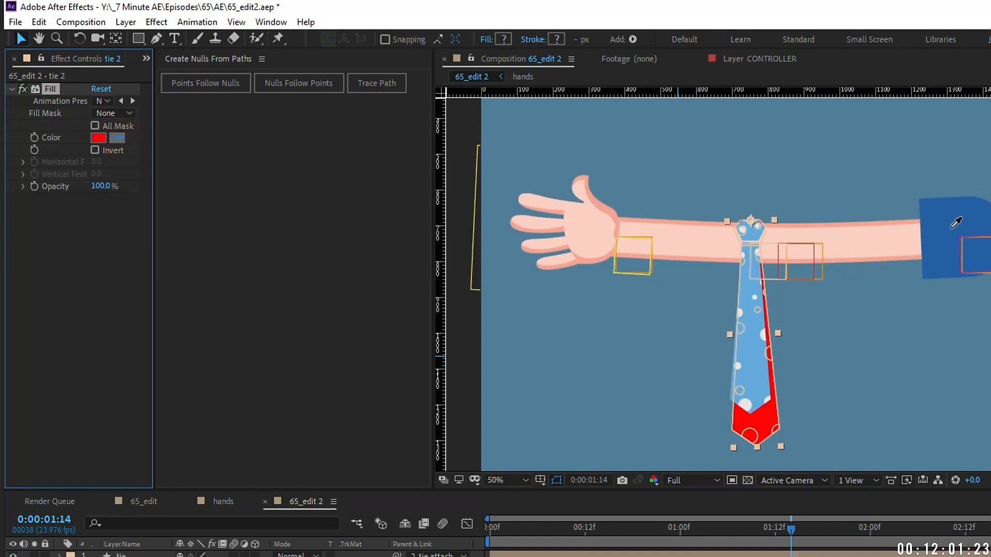
pyautogui.click(969, 217)
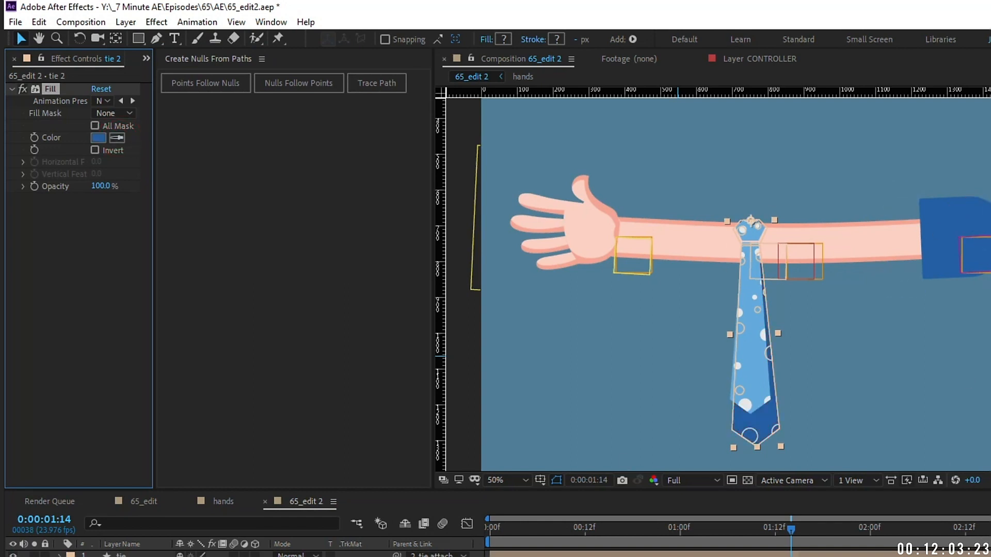
pyautogui.moveTo(572, 519); pyautogui.dragTo(648, 523)
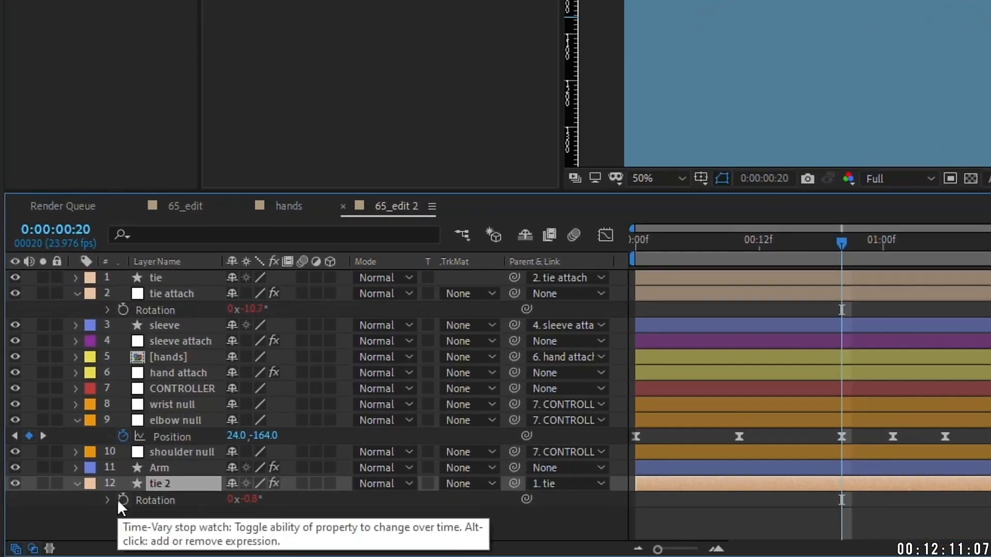
pyautogui.keyDown('alt'); pyautogui.click(122, 500); pyautogui.keyUp('alt')
pyautogui.click(166, 485)
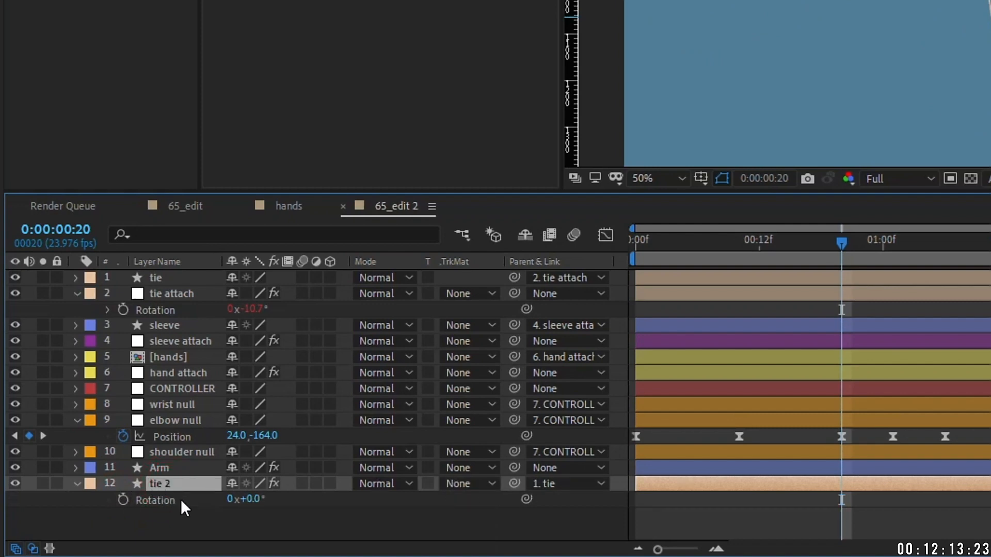
# Step: Pick-whip tie 2's Rotation to tie attach's Rotation (-10.7°), check tie's expression, and preview
pyautogui.moveTo(527, 499); pyautogui.dragTo(161, 307)
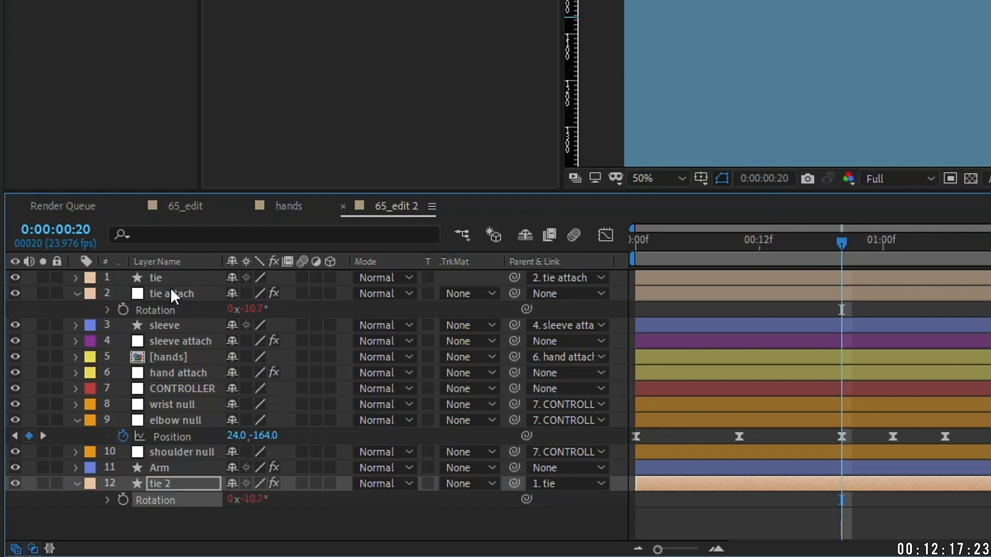
pyautogui.click(163, 277)
pyautogui.press('r')
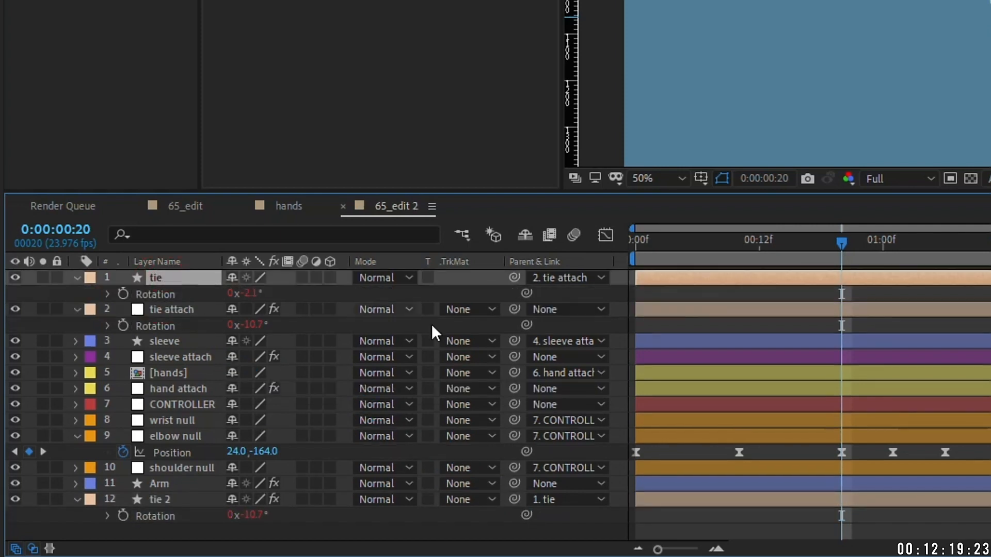
pyautogui.press('e')
pyautogui.press('e')
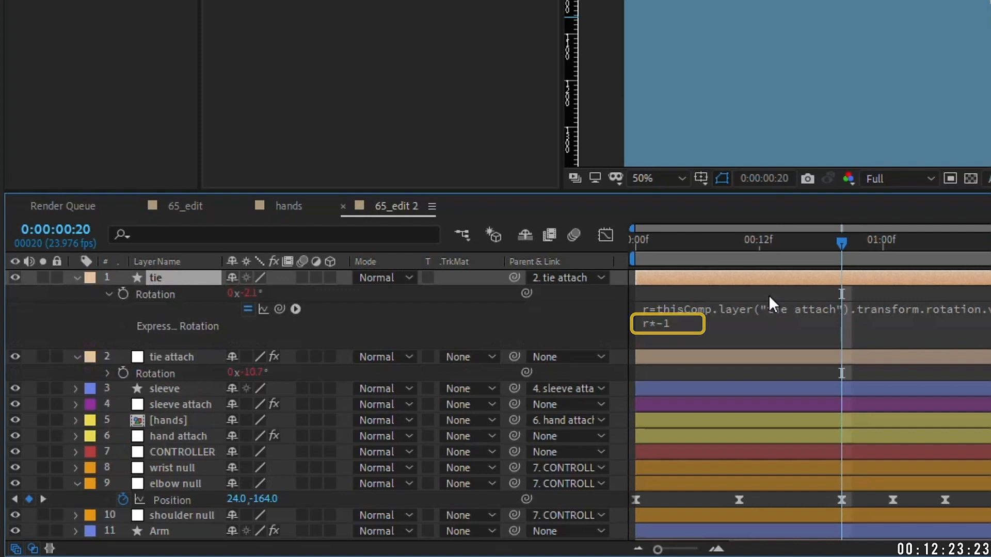
pyautogui.press('e')
pyautogui.press('e')
pyautogui.click(164, 484)
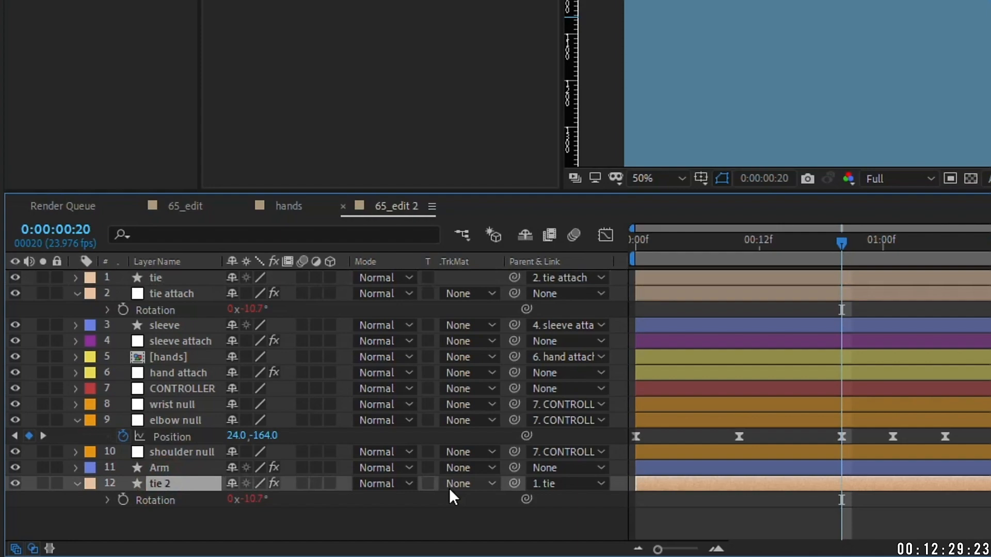
pyautogui.press('space')
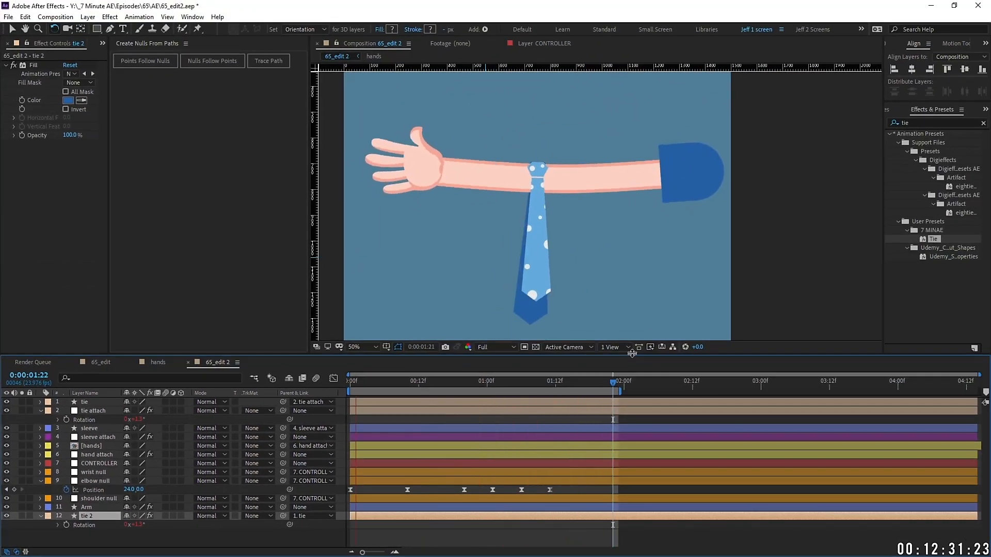